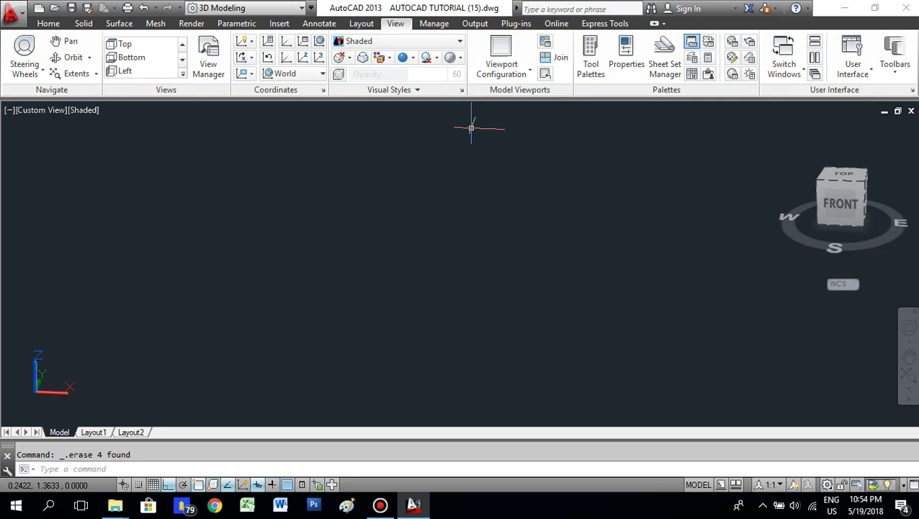
Step: Show the Home tab's 3D tools and switch the empty drawing to Southwest Isometric via the ViewCube
{"action": "left_click", "coordinate": [48, 25]}
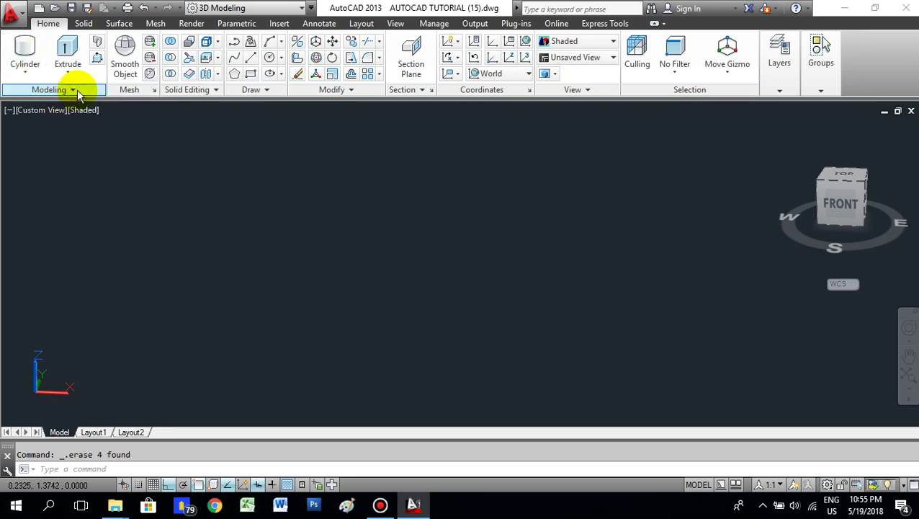
{"action": "left_click", "coordinate": [38, 66]}
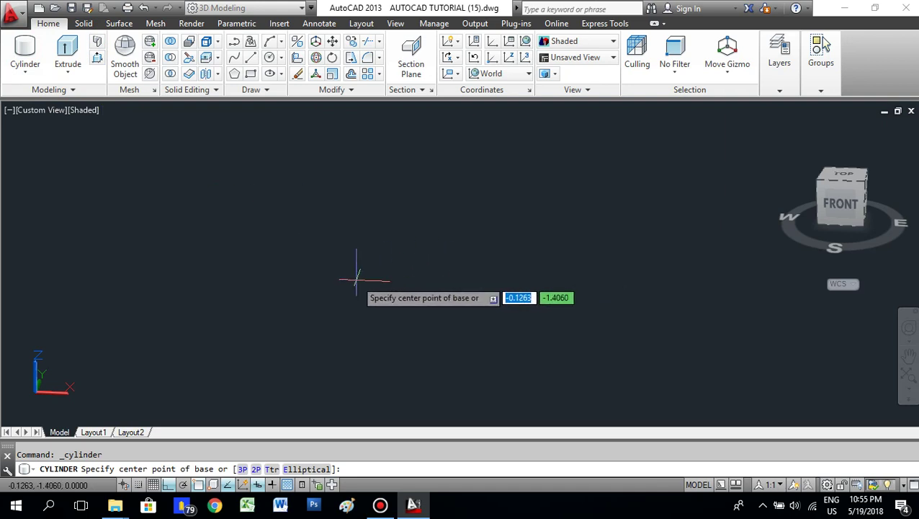
{"action": "key", "text": "Escape"}
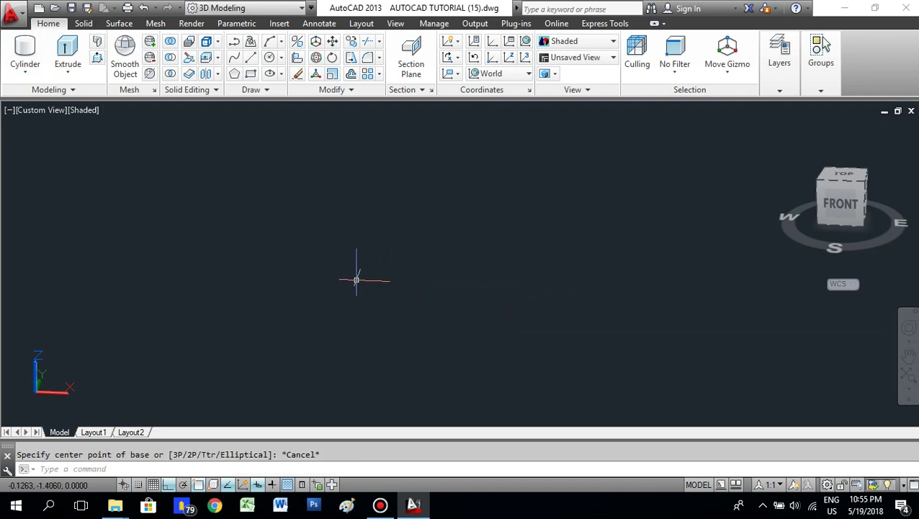
{"action": "left_click", "coordinate": [822, 185]}
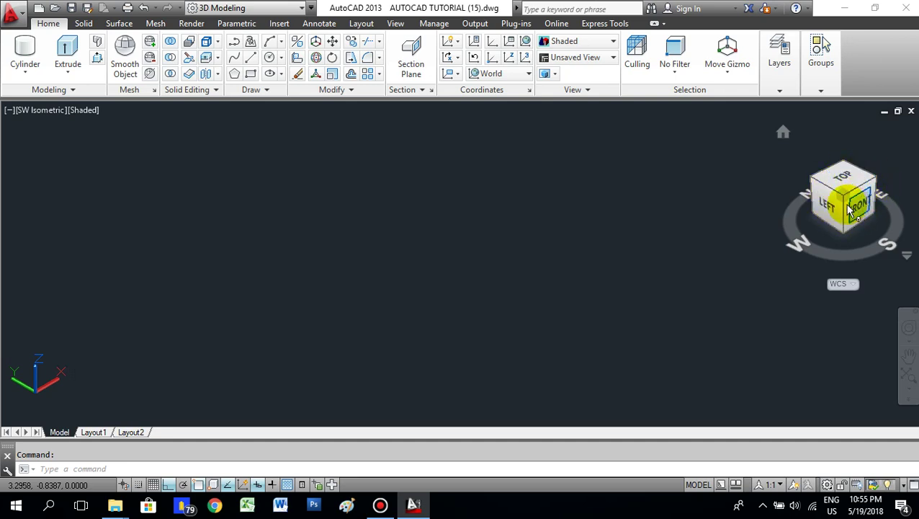
{"action": "left_click", "coordinate": [844, 200]}
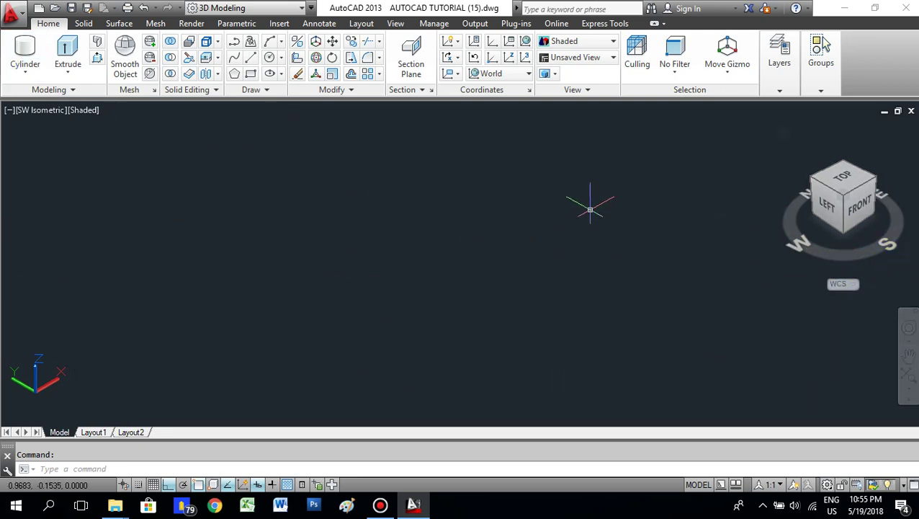
Step: Draw a solid cylinder with radius 0.5 and height 1, then zoom in on it
{"action": "left_click", "coordinate": [27, 54]}
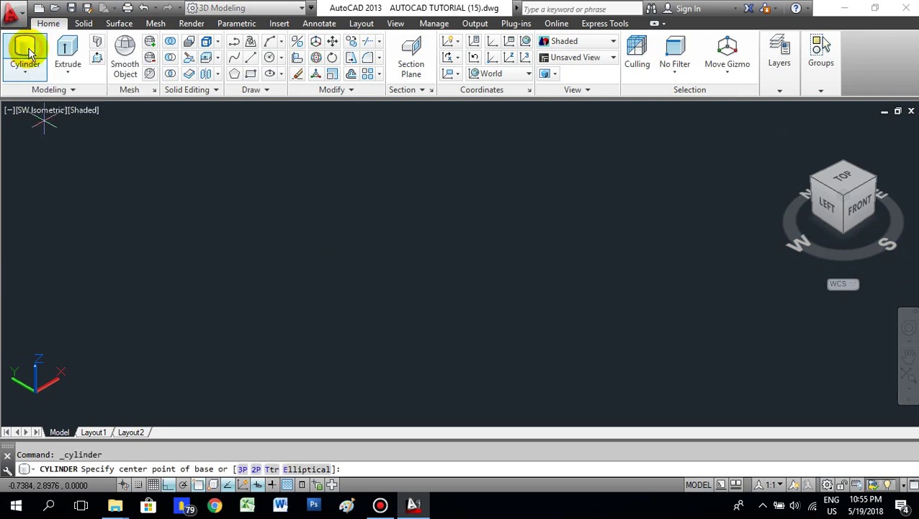
{"action": "left_click", "coordinate": [374, 248]}
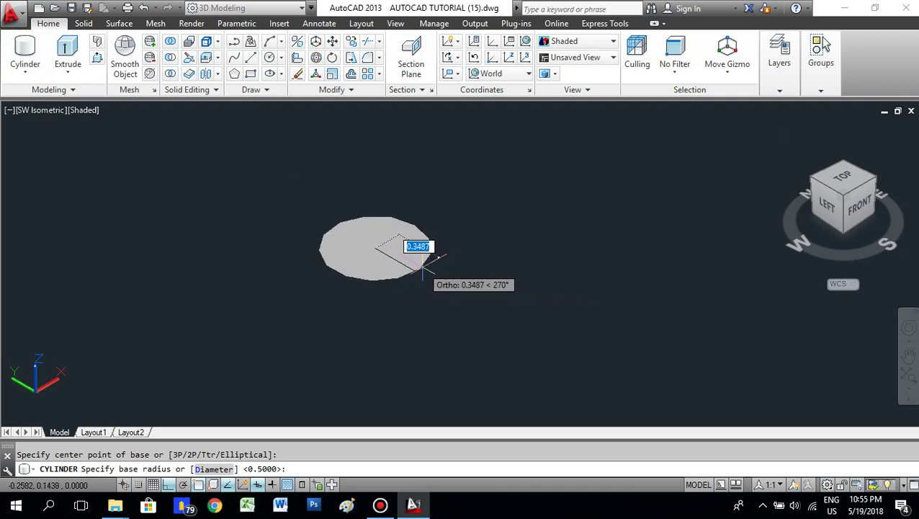
{"action": "type", "text": ".5"}
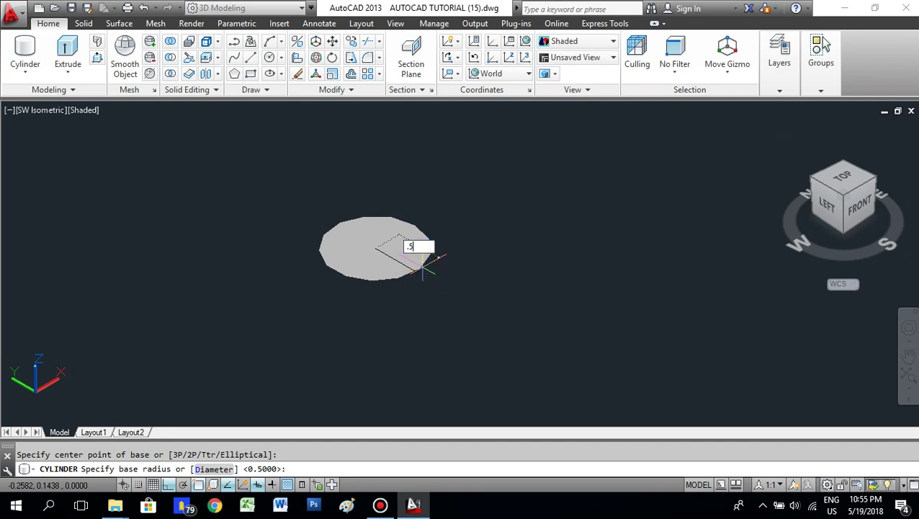
{"action": "key", "text": "Return"}
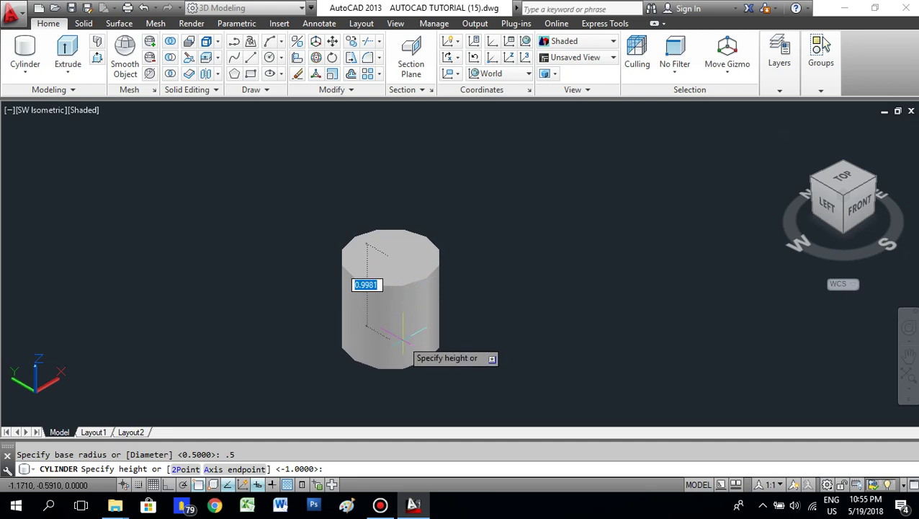
{"action": "type", "text": "1"}
{"action": "key", "text": "Return"}
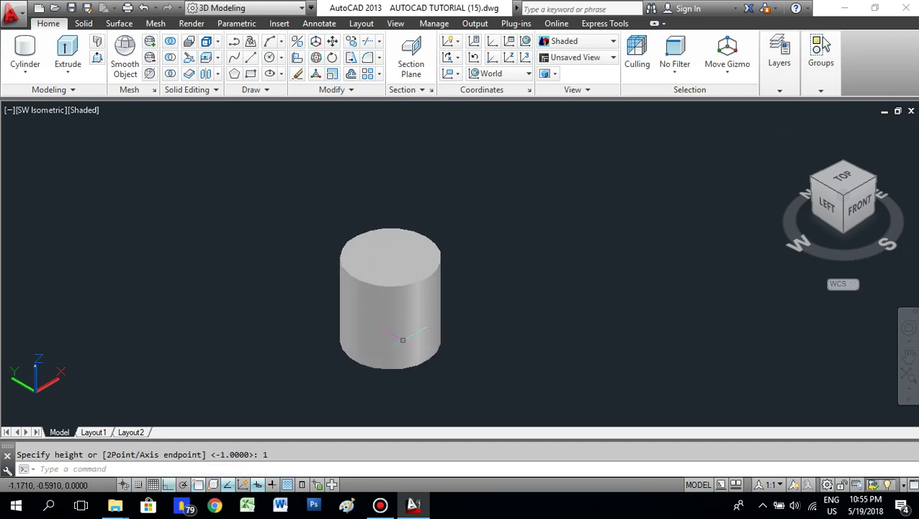
{"action": "scroll", "coordinate": [443, 313], "scroll_direction": "up", "scroll_amount": 3}
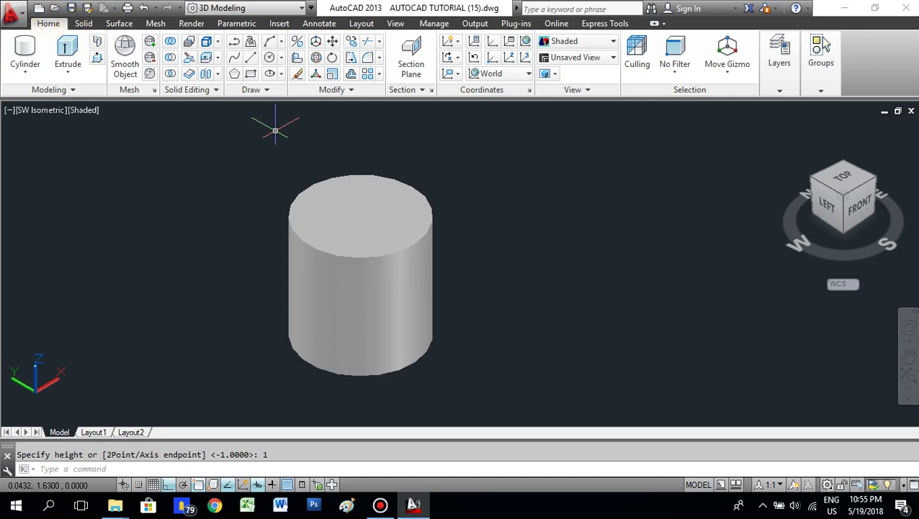
{"action": "scroll", "coordinate": [351, 244], "scroll_direction": "up", "scroll_amount": 2}
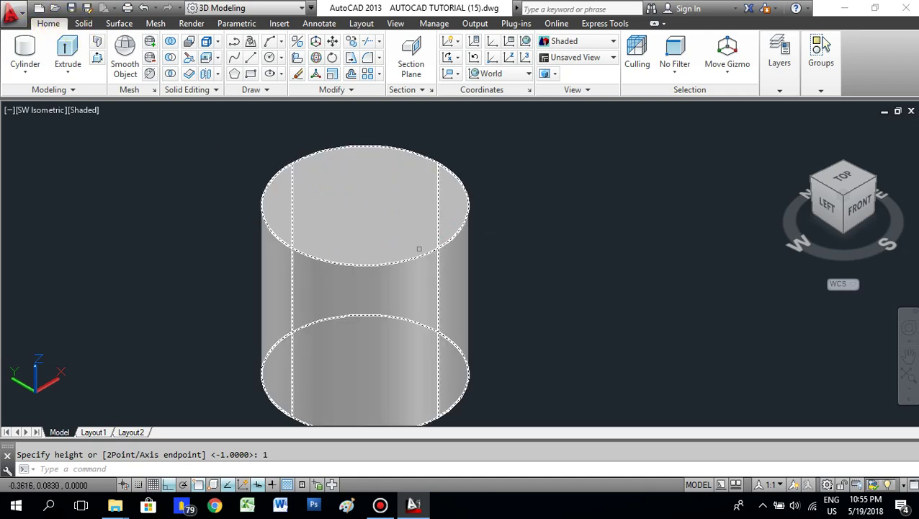
Step: Shell the cylinder with its top face removed and a 0.05 wall thickness
{"action": "left_click", "coordinate": [84, 24]}
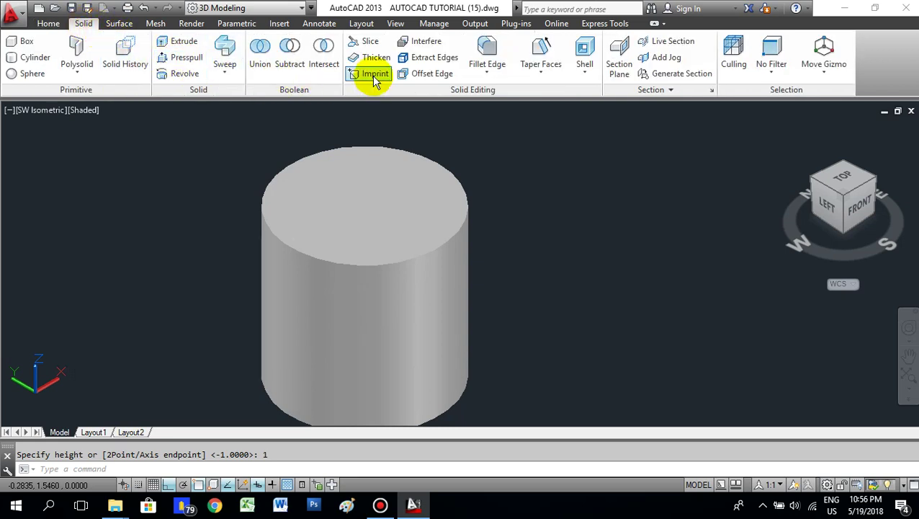
{"action": "left_click", "coordinate": [587, 60]}
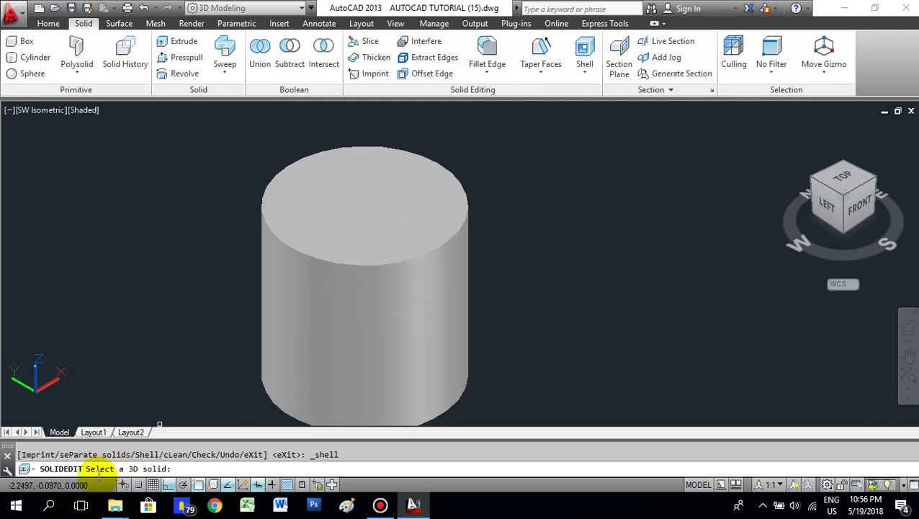
{"action": "left_click", "coordinate": [382, 307]}
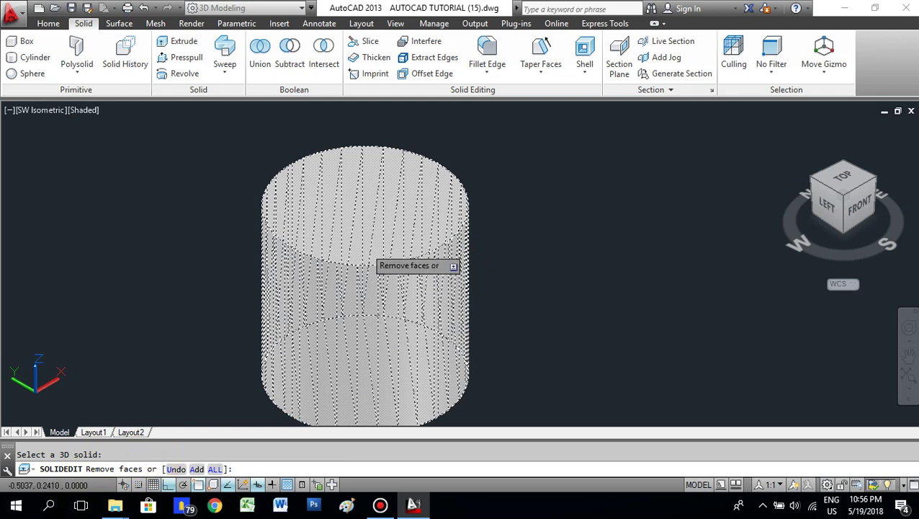
{"action": "left_click", "coordinate": [364, 208]}
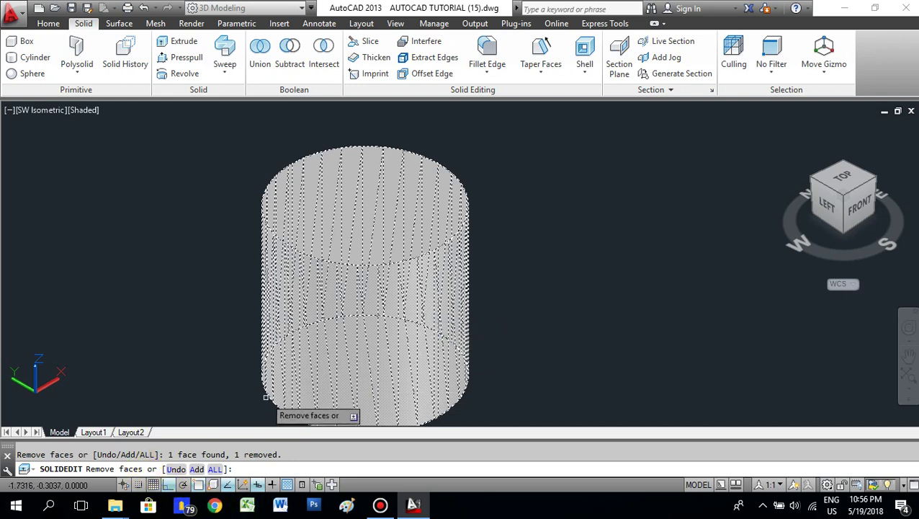
{"action": "key", "text": "Return"}
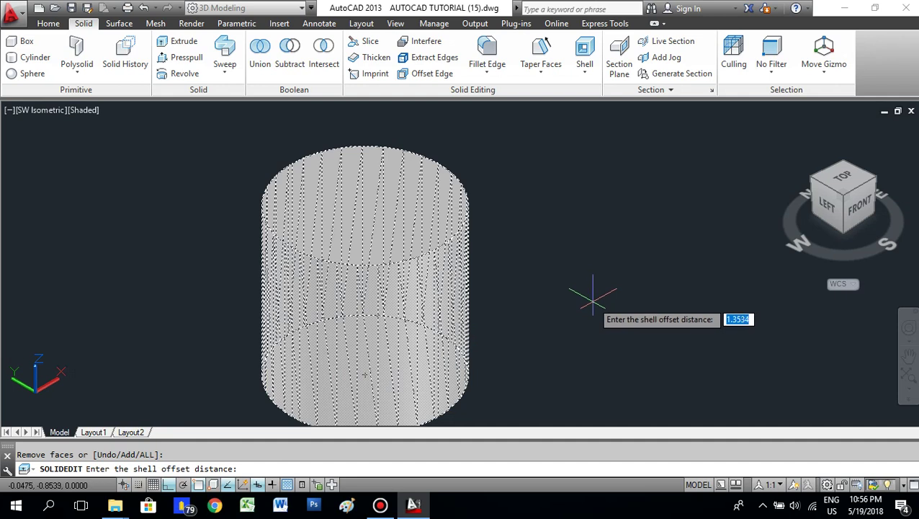
{"action": "type", "text": ".05"}
{"action": "key", "text": "Return"}
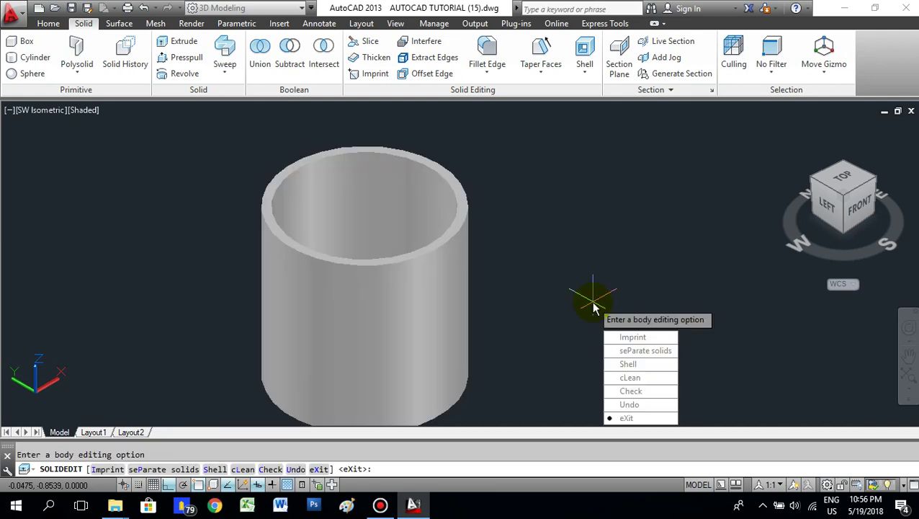
{"action": "key", "text": "Return"}
{"action": "key", "text": "Return"}
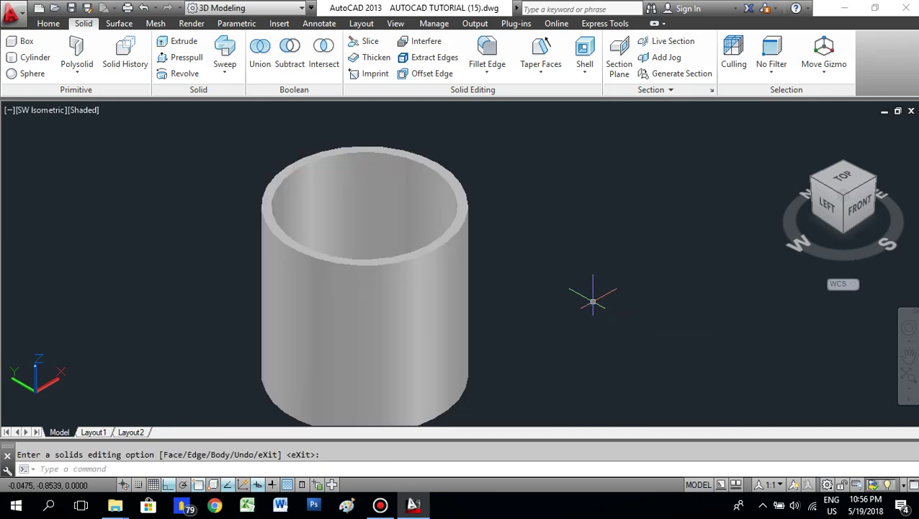
{"action": "middle_click_drag", "start_coordinate": [380, 268], "coordinate": [337, 213]}
{"action": "middle_click_drag", "start_coordinate": [321, 149], "coordinate": [266, 262]}
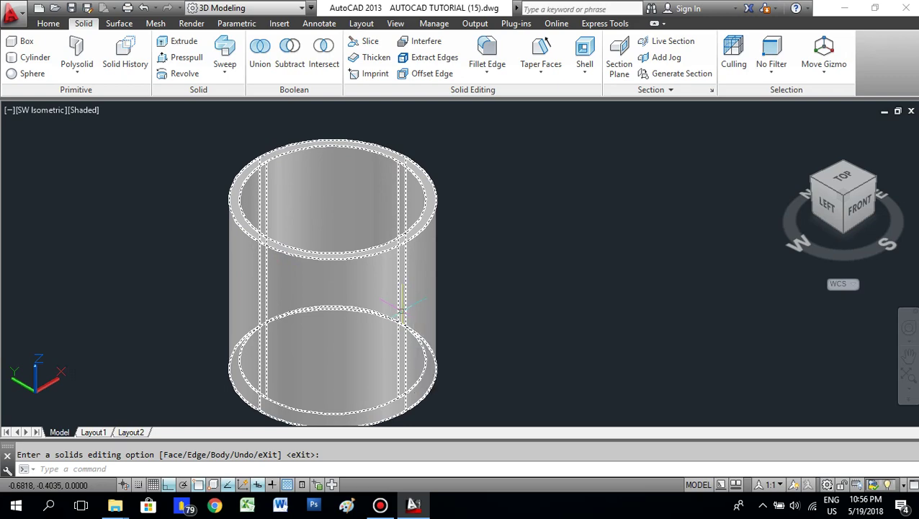
{"action": "scroll", "coordinate": [386, 191], "scroll_direction": "up", "scroll_amount": 3}
{"action": "scroll", "coordinate": [486, 201], "scroll_direction": "up", "scroll_amount": 2}
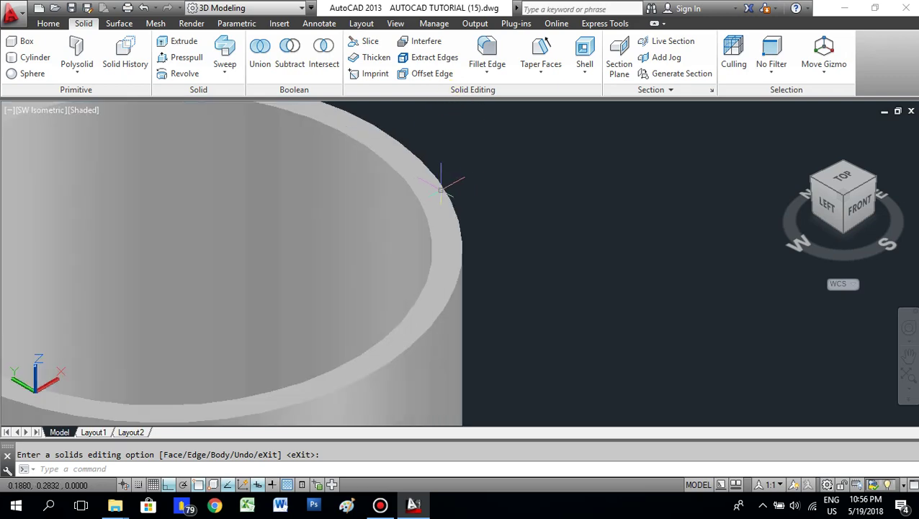
{"action": "scroll", "coordinate": [459, 191], "scroll_direction": "down", "scroll_amount": 2}
{"action": "scroll", "coordinate": [458, 202], "scroll_direction": "up", "scroll_amount": 2}
{"action": "scroll", "coordinate": [457, 205], "scroll_direction": "down", "scroll_amount": 4}
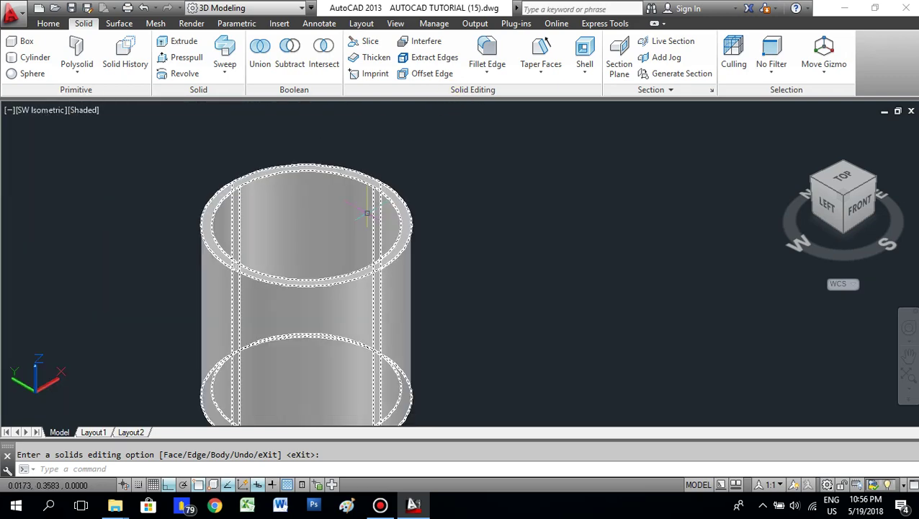
{"action": "scroll", "coordinate": [488, 191], "scroll_direction": "up", "scroll_amount": 1}
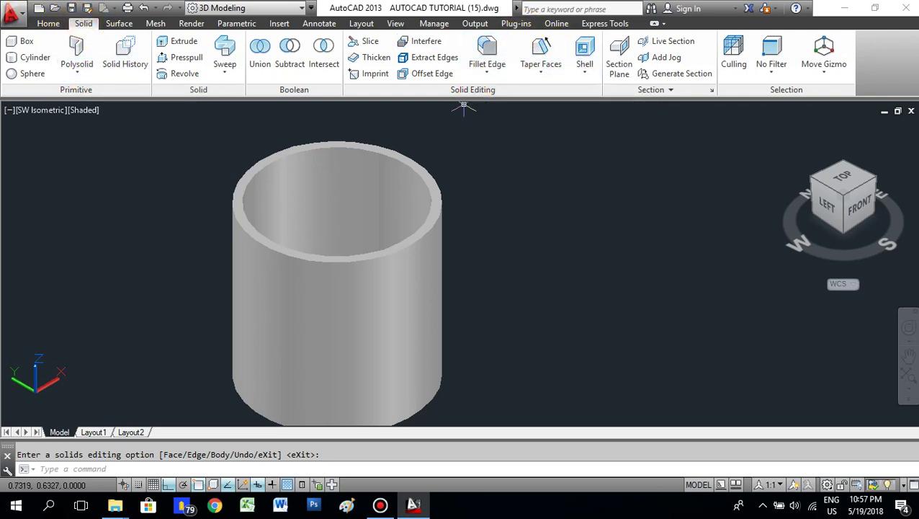
Step: Fillet the outer top rim edge of the shell with a 0.02 radius and inspect it
{"action": "left_click", "coordinate": [494, 68]}
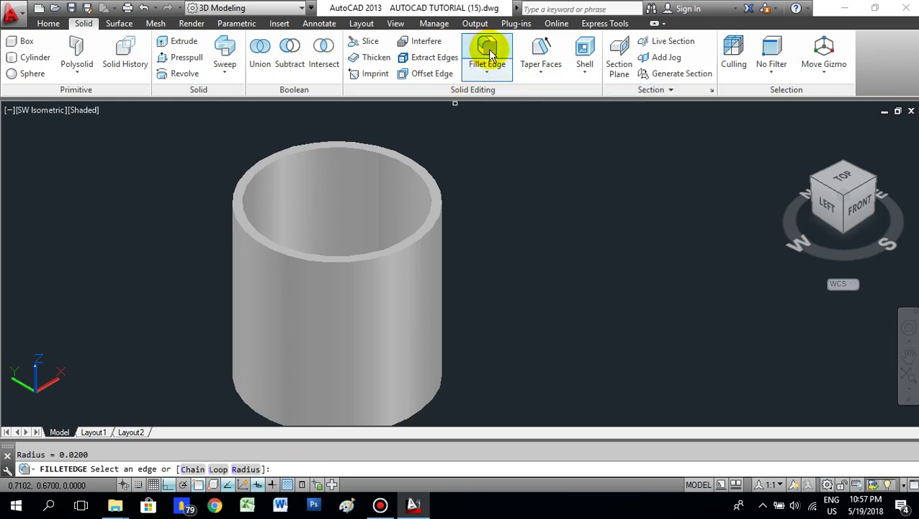
{"action": "scroll", "coordinate": [444, 180], "scroll_direction": "up", "scroll_amount": 3}
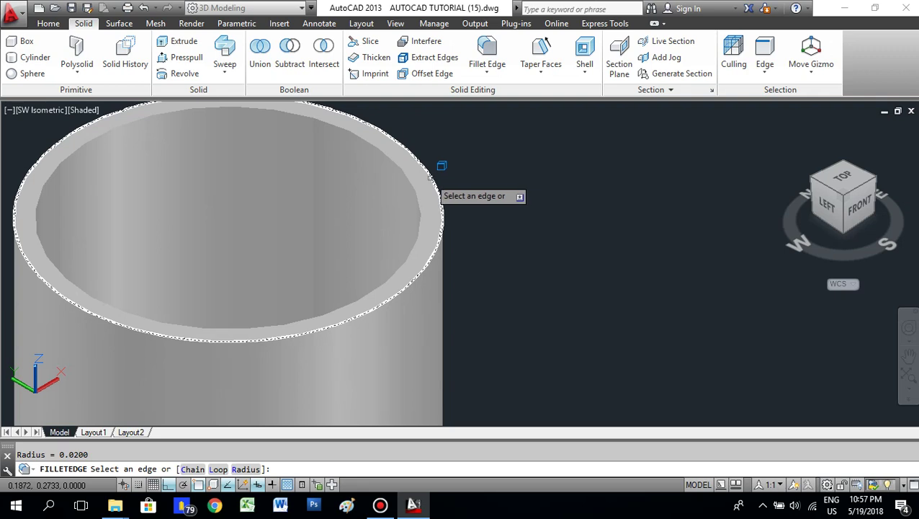
{"action": "left_click", "coordinate": [432, 175]}
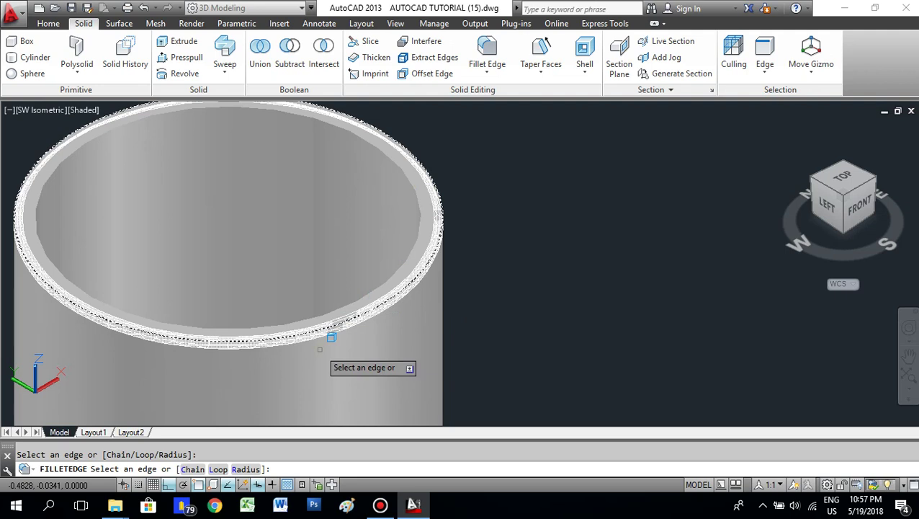
{"action": "type", "text": "r"}
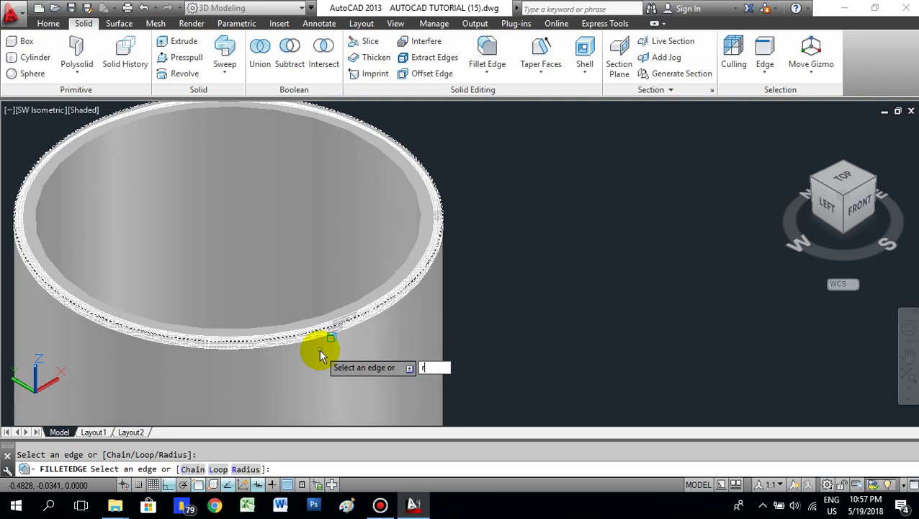
{"action": "key", "text": "Return"}
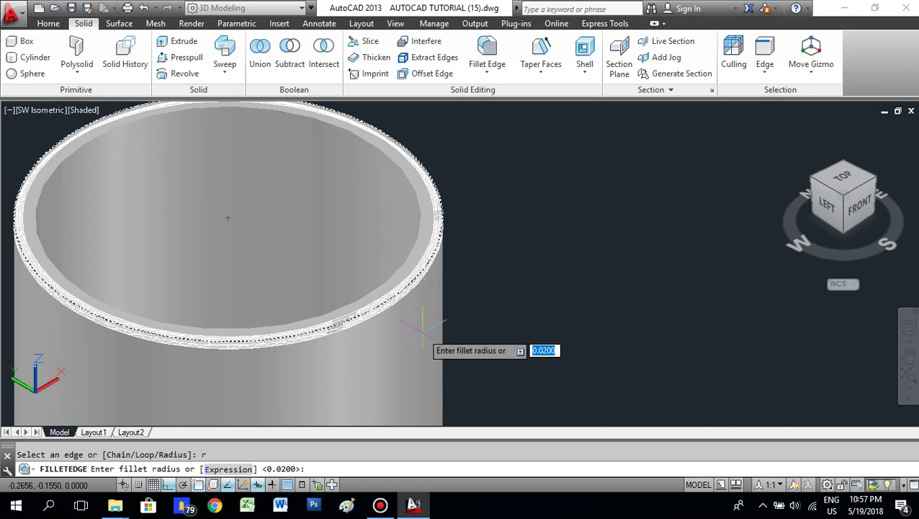
{"action": "type", "text": ".0"}
{"action": "key", "text": "Return"}
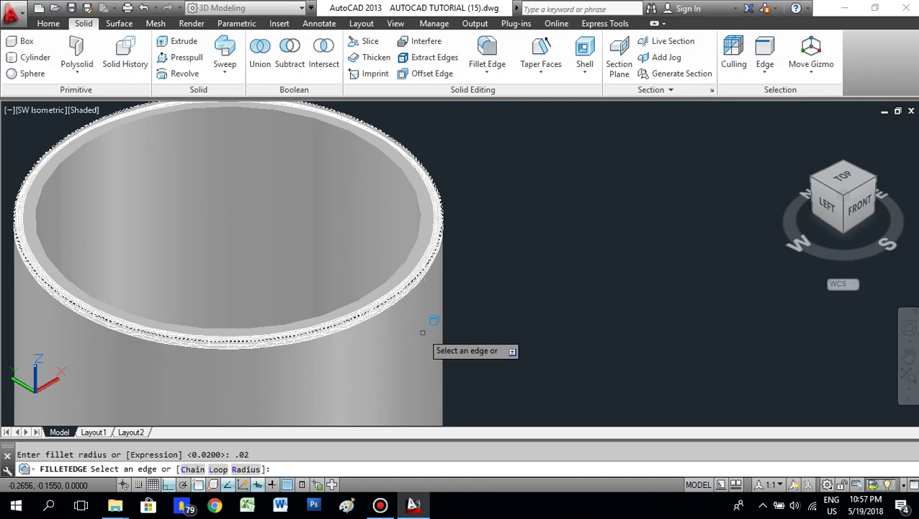
{"action": "left_click", "coordinate": [423, 333]}
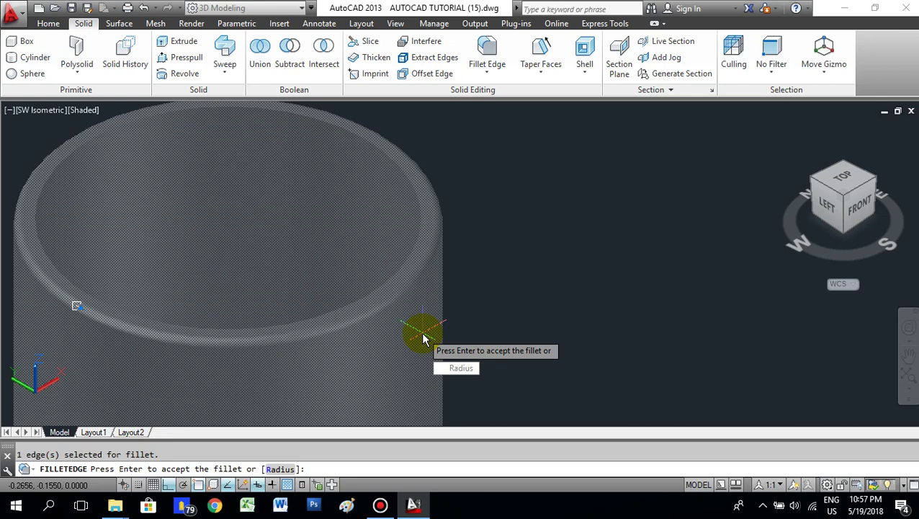
{"action": "key", "text": "Return"}
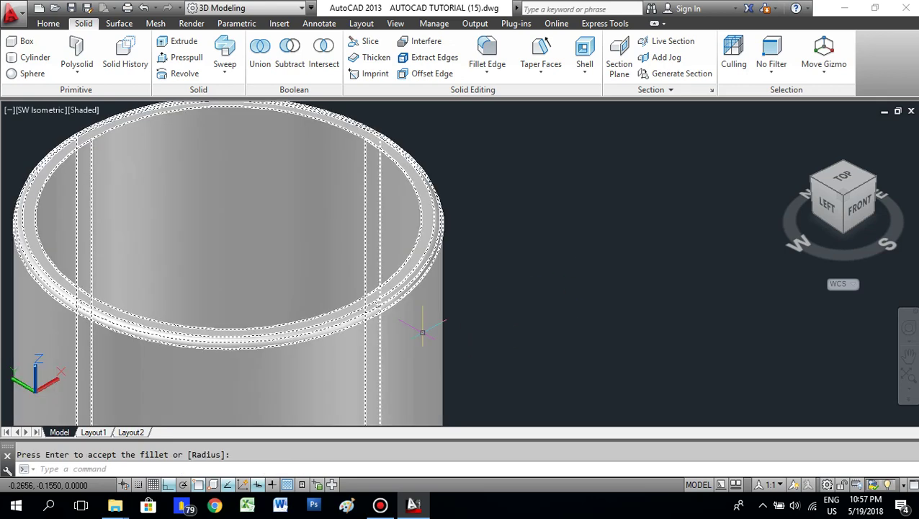
{"action": "scroll", "coordinate": [427, 161], "scroll_direction": "up", "scroll_amount": 2}
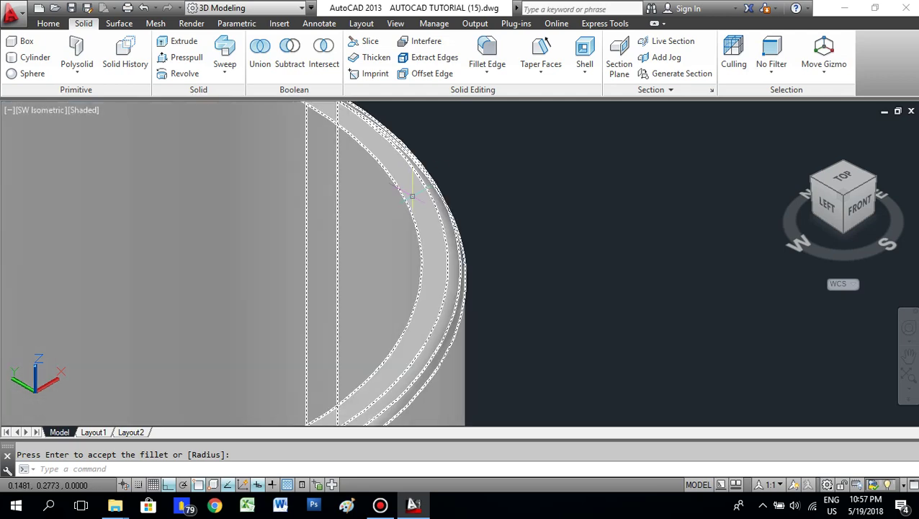
{"action": "scroll", "coordinate": [535, 115], "scroll_direction": "down", "scroll_amount": 1}
{"action": "scroll", "coordinate": [452, 215], "scroll_direction": "up", "scroll_amount": 2}
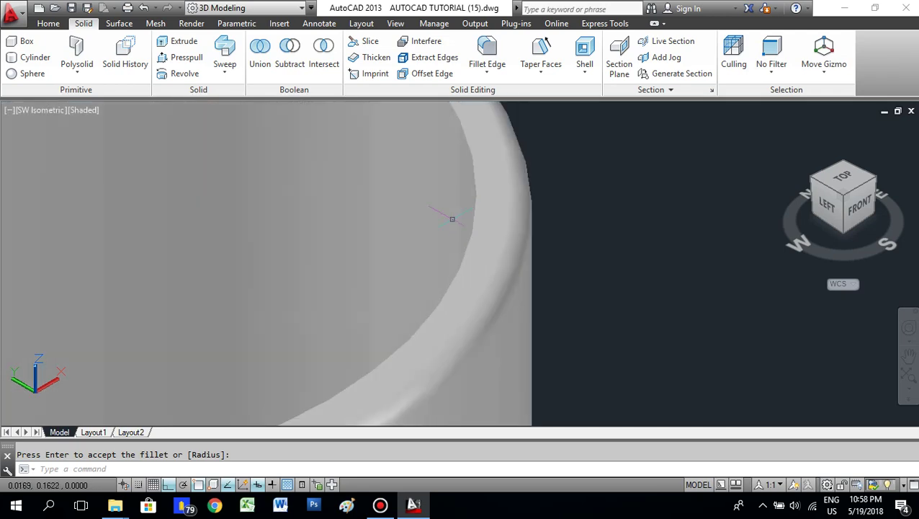
{"action": "scroll", "coordinate": [452, 215], "scroll_direction": "down", "scroll_amount": 5}
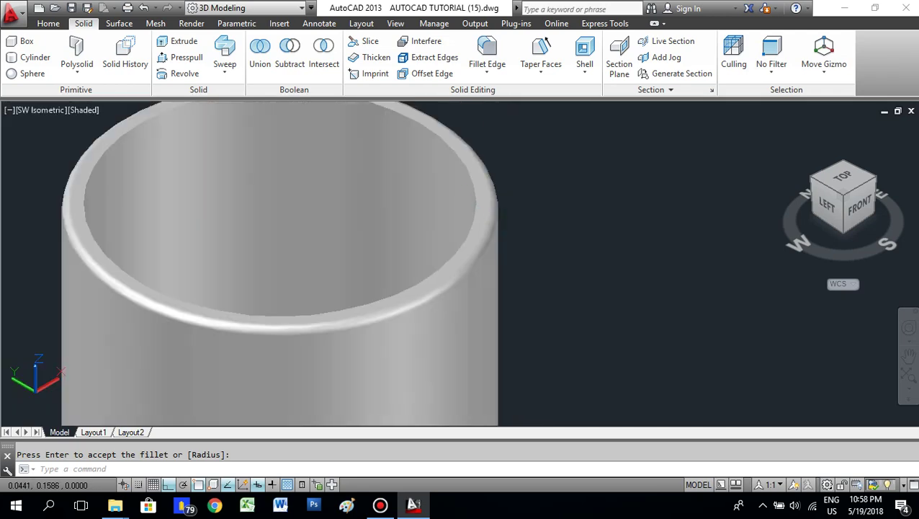
Step: Fillet the inner top rim edge with the 0.0200 radius
{"action": "left_click", "coordinate": [485, 47]}
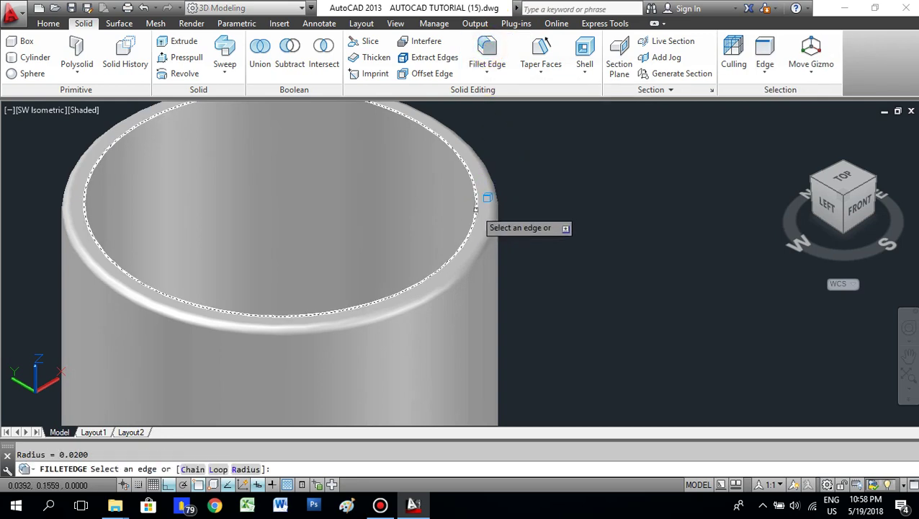
{"action": "left_click", "coordinate": [487, 51]}
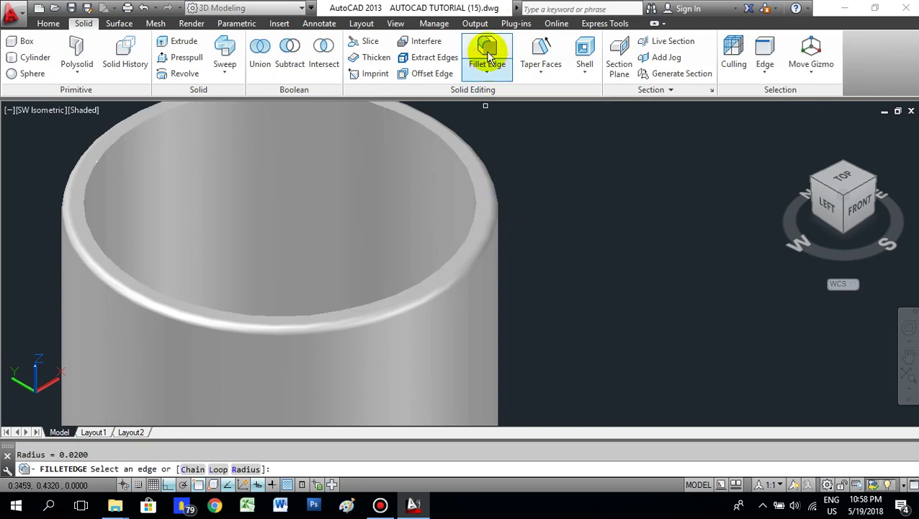
{"action": "left_click", "coordinate": [474, 211]}
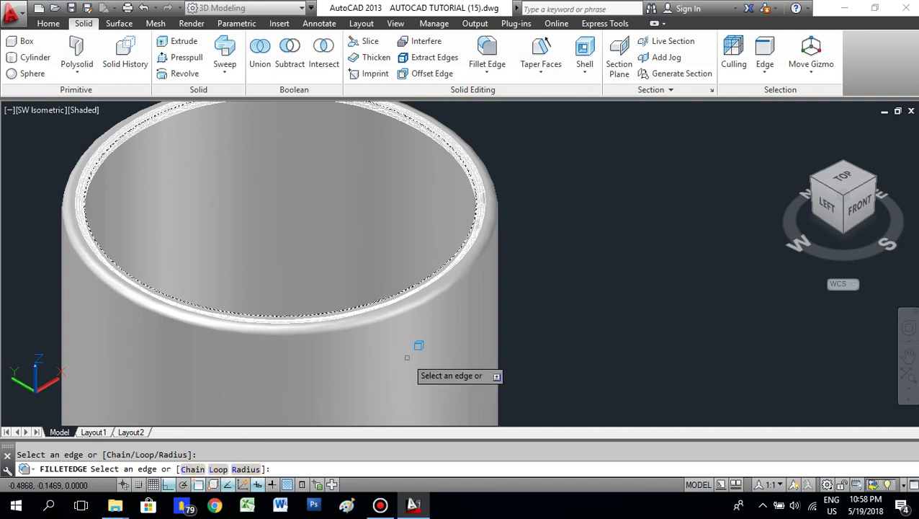
{"action": "type", "text": "r"}
{"action": "key", "text": "Return"}
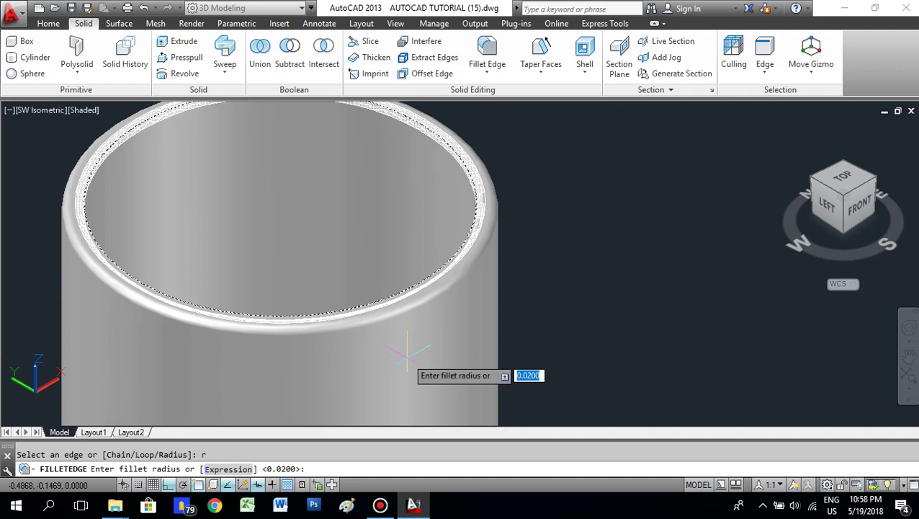
{"action": "key", "text": "Return"}
{"action": "left_click", "coordinate": [408, 360]}
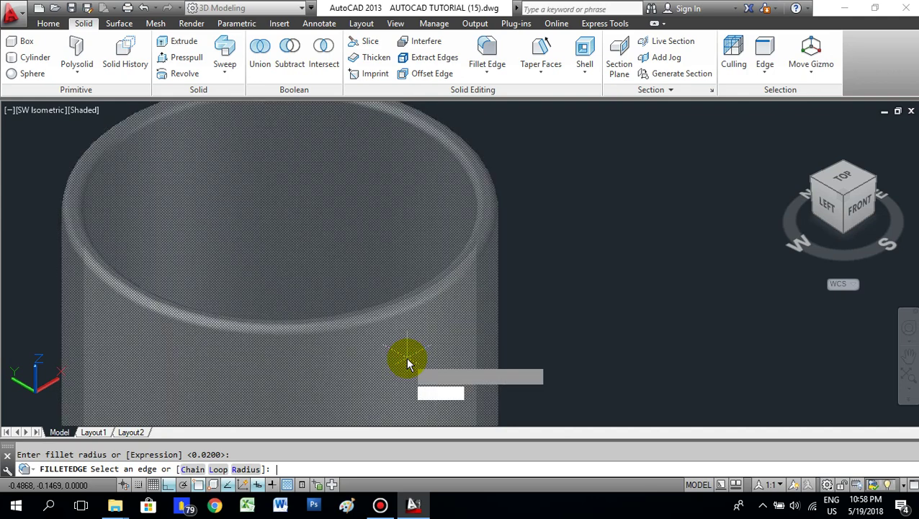
{"action": "key", "text": "Return"}
{"action": "key", "text": "Return"}
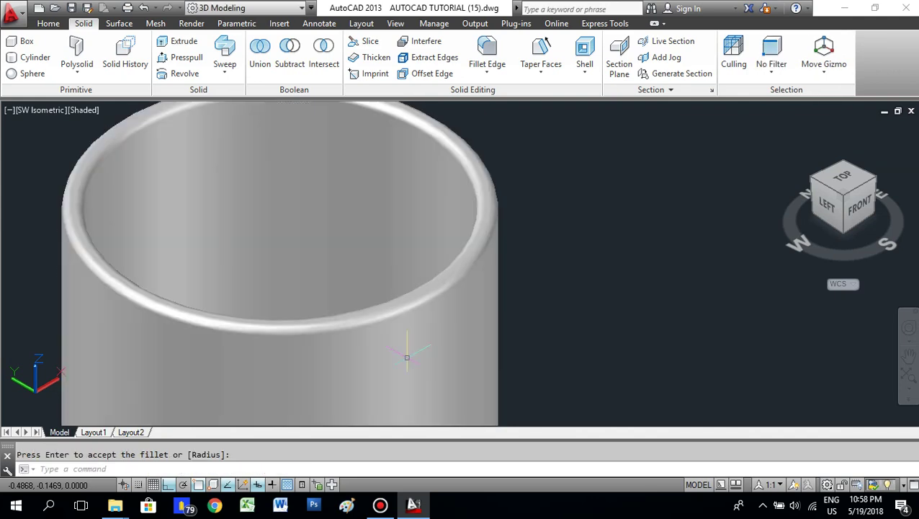
Step: Zoom and pan the view down toward the cylinder's base
{"action": "scroll", "coordinate": [581, 141], "scroll_direction": "down", "scroll_amount": 5}
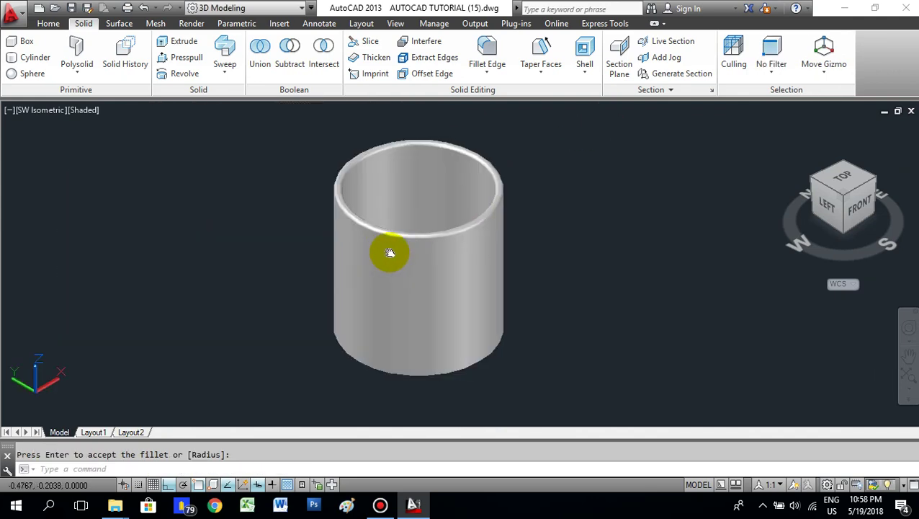
{"action": "scroll", "coordinate": [390, 253], "scroll_direction": "up", "scroll_amount": 4}
{"action": "scroll", "coordinate": [472, 184], "scroll_direction": "up", "scroll_amount": 3}
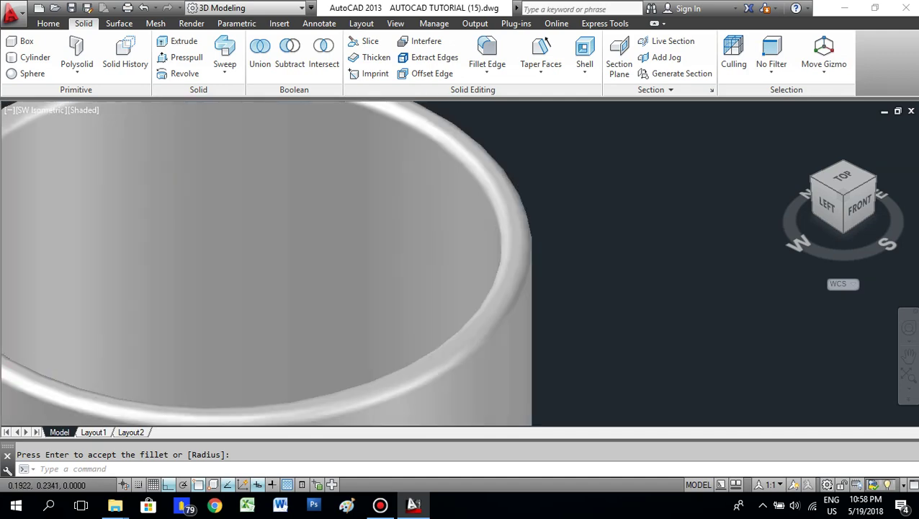
{"action": "scroll", "coordinate": [472, 185], "scroll_direction": "down", "scroll_amount": 3}
{"action": "middle_click_drag", "start_coordinate": [418, 240], "coordinate": [405, 168]}
{"action": "scroll", "coordinate": [406, 168], "scroll_direction": "down", "scroll_amount": 4}
{"action": "scroll", "coordinate": [425, 344], "scroll_direction": "up", "scroll_amount": 6}
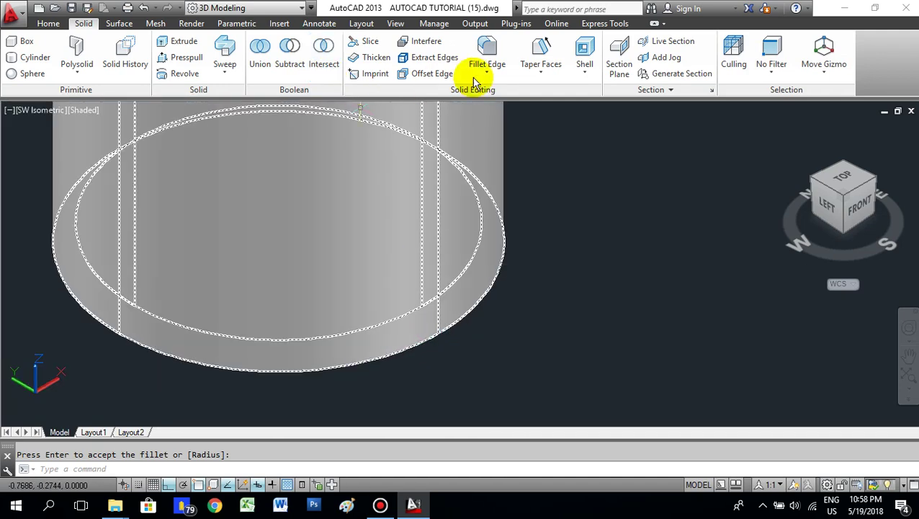
Step: Fillet the cylinder's bottom outer edge with a 0.0200 radius
{"action": "middle_click_drag", "start_coordinate": [466, 116], "coordinate": [459, 133]}
{"action": "left_click", "coordinate": [486, 46]}
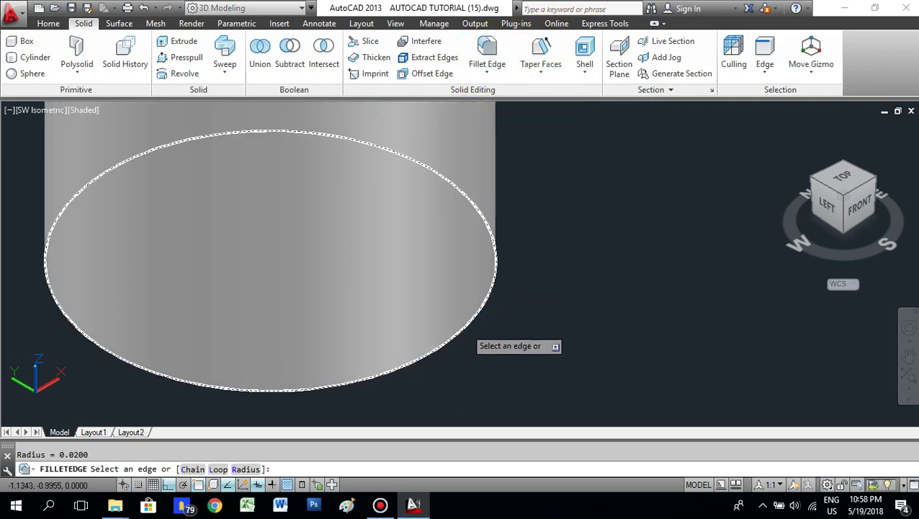
{"action": "left_click", "coordinate": [474, 315]}
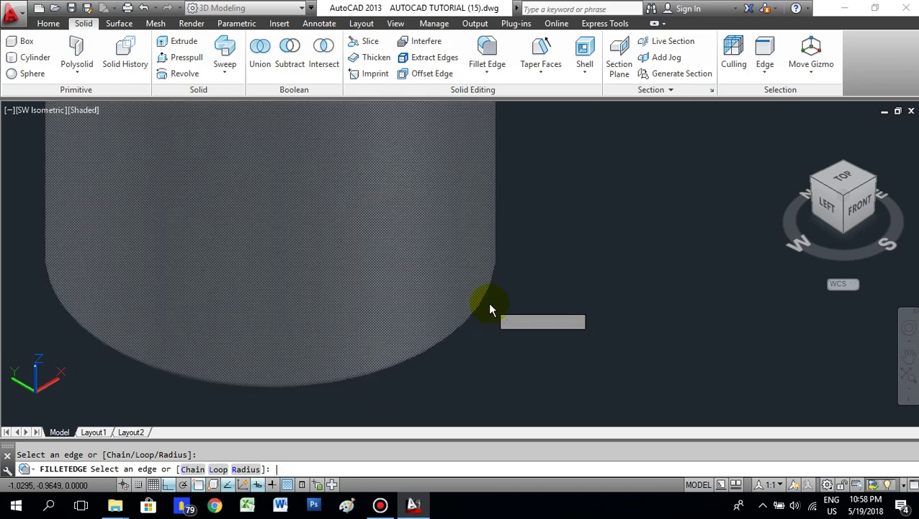
{"action": "key", "text": "Return"}
{"action": "key", "text": "Return"}
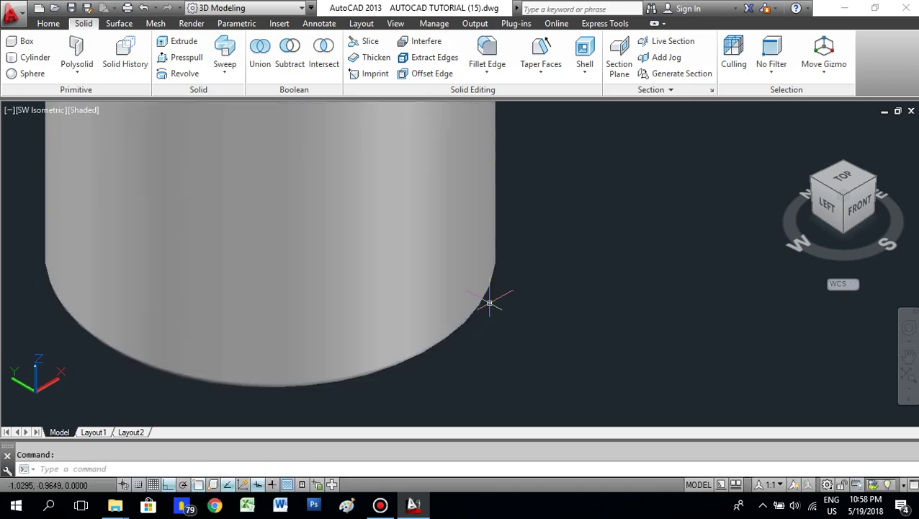
Step: Reposition the view around the cylinder, clear its selection, and bring up the View tab
{"action": "left_click", "coordinate": [121, 157]}
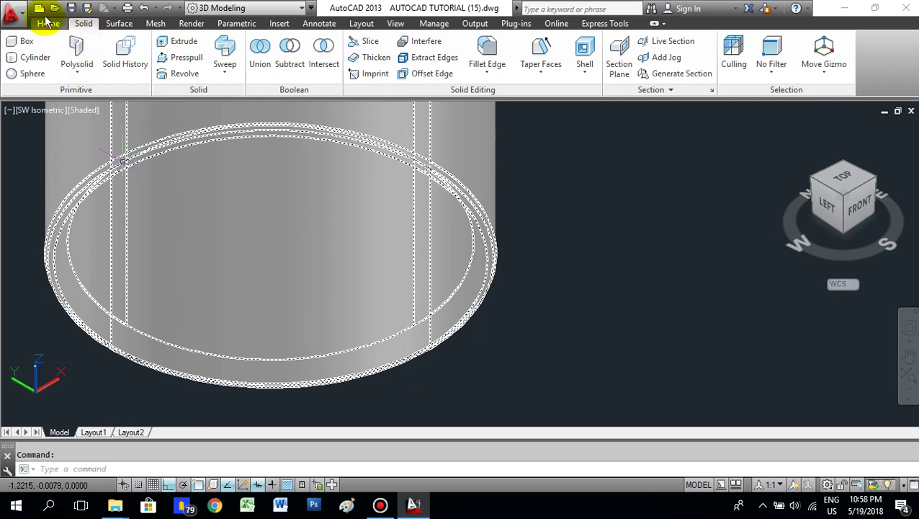
{"action": "scroll", "coordinate": [504, 273], "scroll_direction": "down", "scroll_amount": 5}
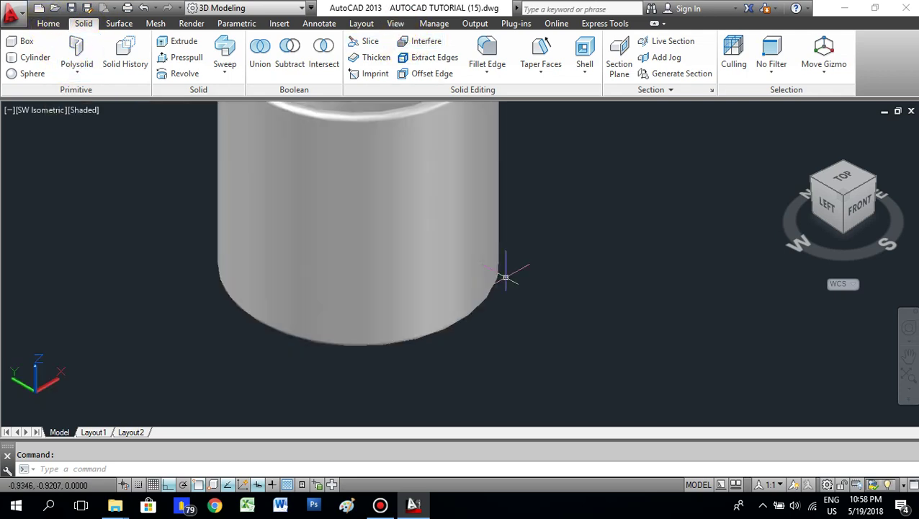
{"action": "key", "text": "Escape"}
{"action": "middle_click_drag", "start_coordinate": [405, 296], "coordinate": [375, 226]}
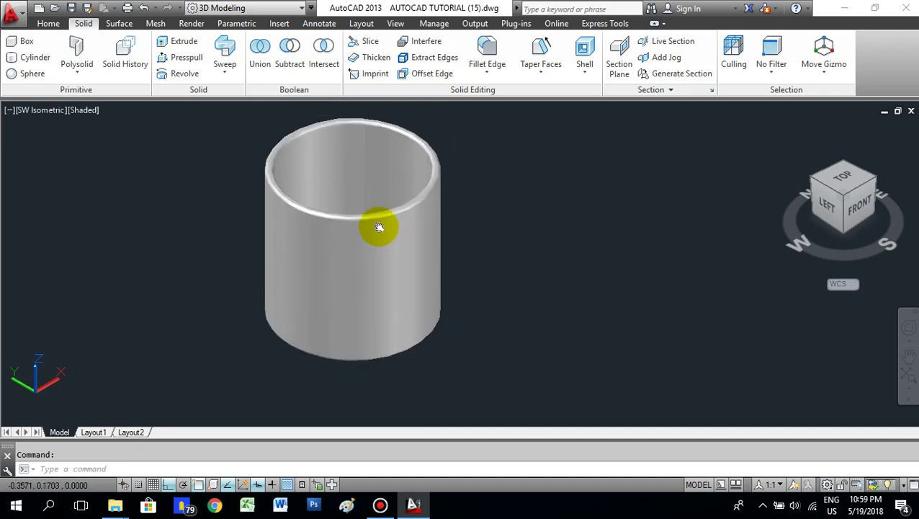
{"action": "scroll", "coordinate": [437, 196], "scroll_direction": "up", "scroll_amount": 3}
{"action": "left_click", "coordinate": [423, 199]}
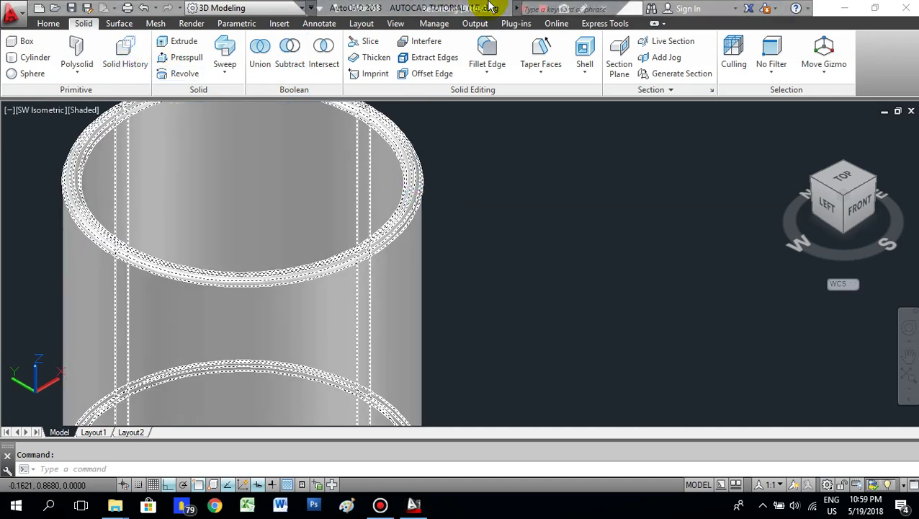
{"action": "key", "text": "Escape"}
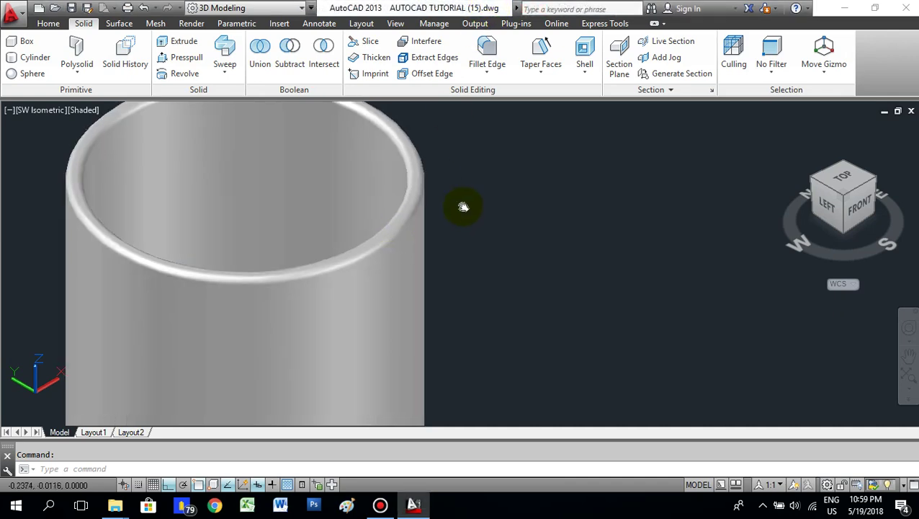
{"action": "key", "text": "ctrl+z"}
{"action": "left_click", "coordinate": [395, 24]}
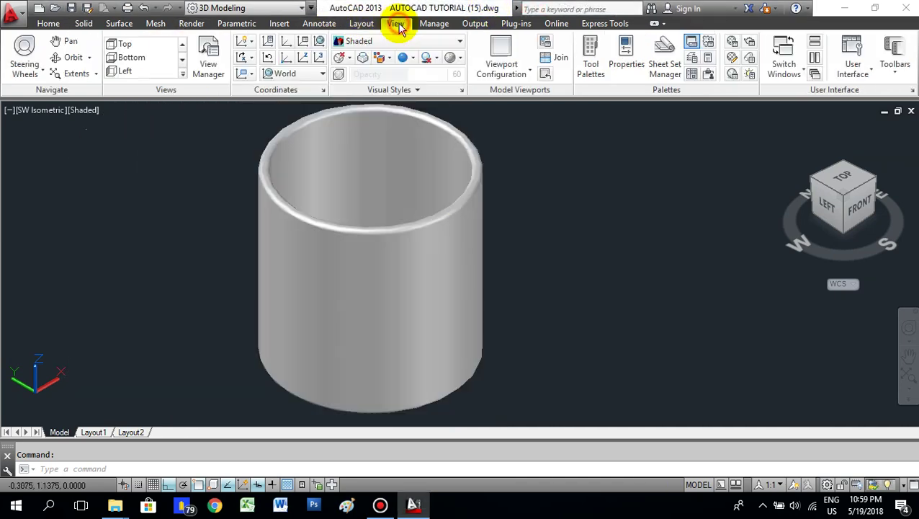
Step: Orbit the mug to look down into its open top and zoom in on the floor
{"action": "left_click", "coordinate": [68, 57]}
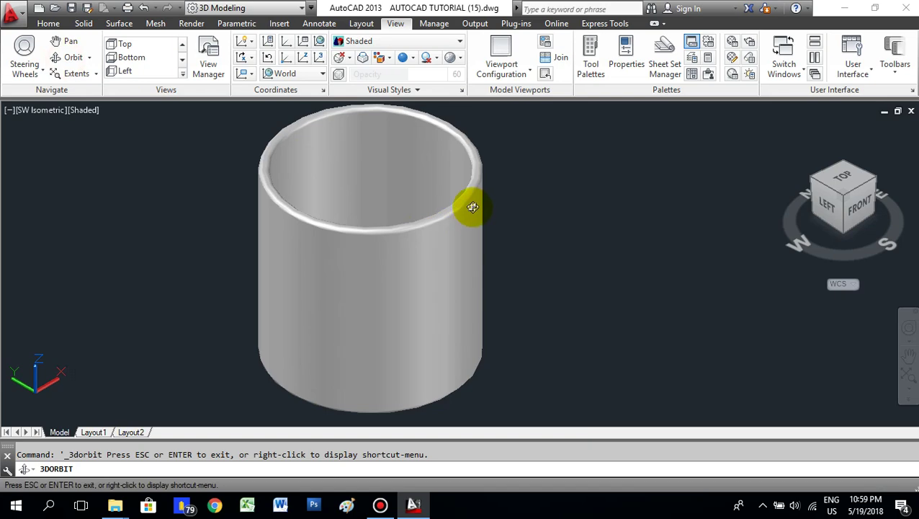
{"action": "left_click_drag", "start_coordinate": [469, 203], "coordinate": [348, 187]}
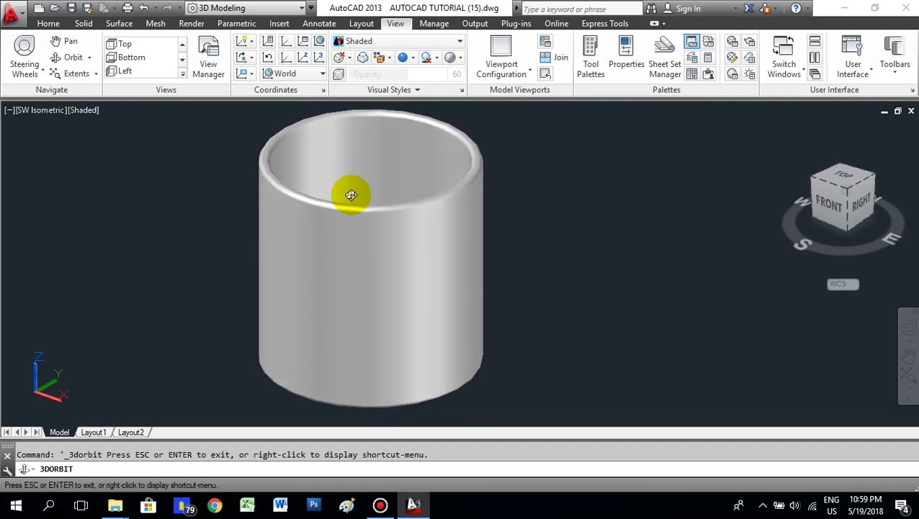
{"action": "left_click_drag", "start_coordinate": [350, 195], "coordinate": [312, 245]}
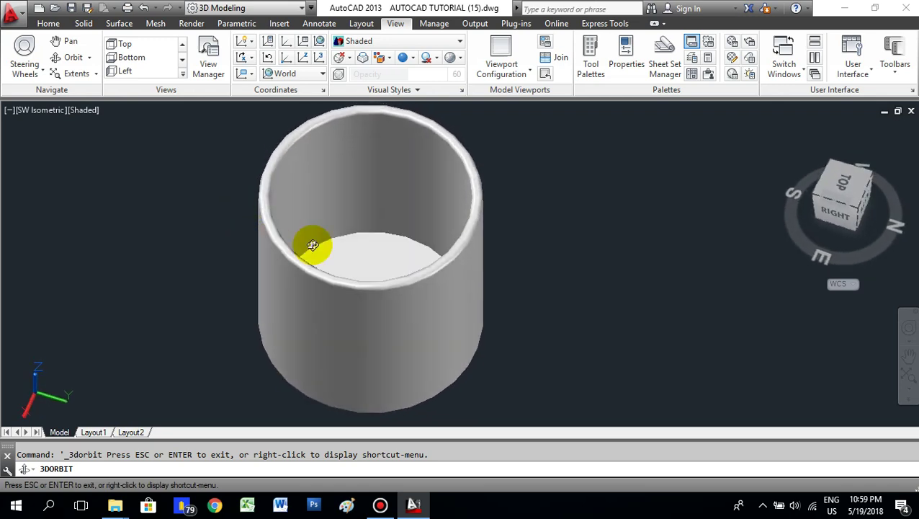
{"action": "scroll", "coordinate": [379, 239], "scroll_direction": "up", "scroll_amount": 2}
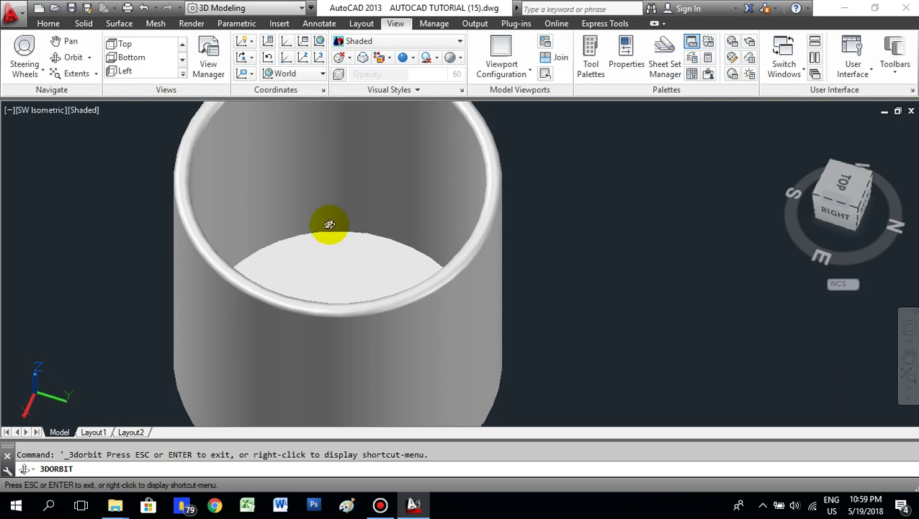
{"action": "key", "text": "Escape"}
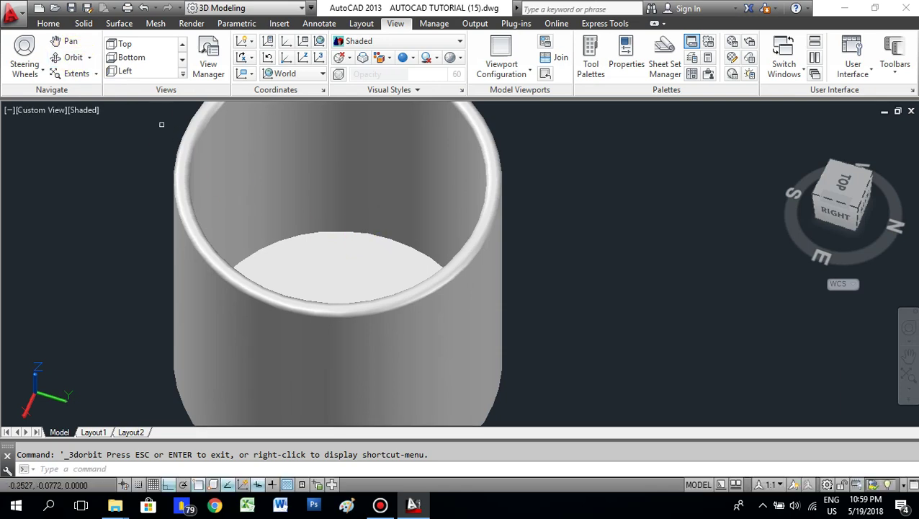
Step: Fillet the inner edge where the floor meets the wall with a 0.0200 radius
{"action": "left_click", "coordinate": [83, 24]}
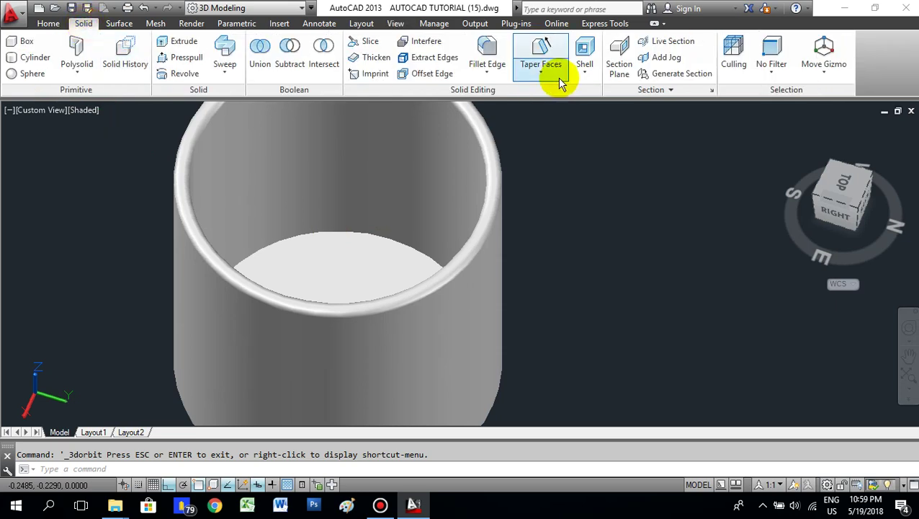
{"action": "left_click", "coordinate": [501, 67]}
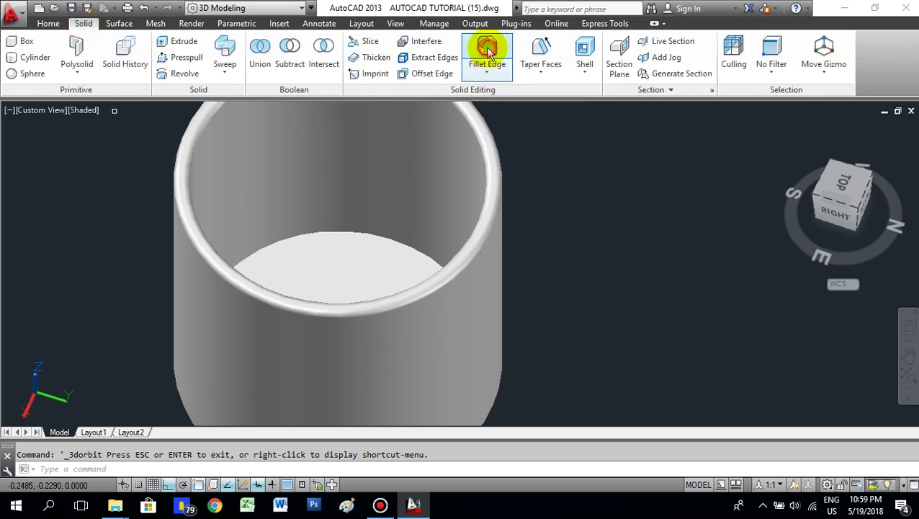
{"action": "scroll", "coordinate": [383, 216], "scroll_direction": "up", "scroll_amount": 5}
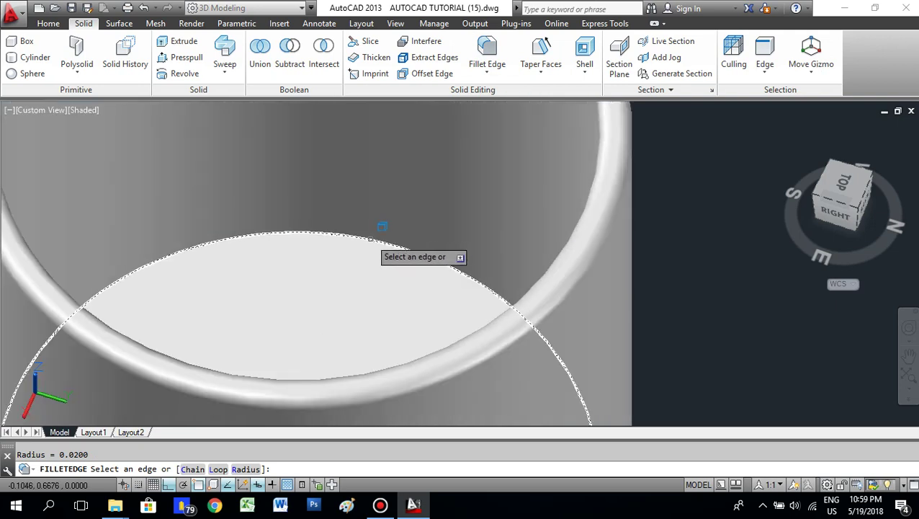
{"action": "left_click", "coordinate": [367, 237]}
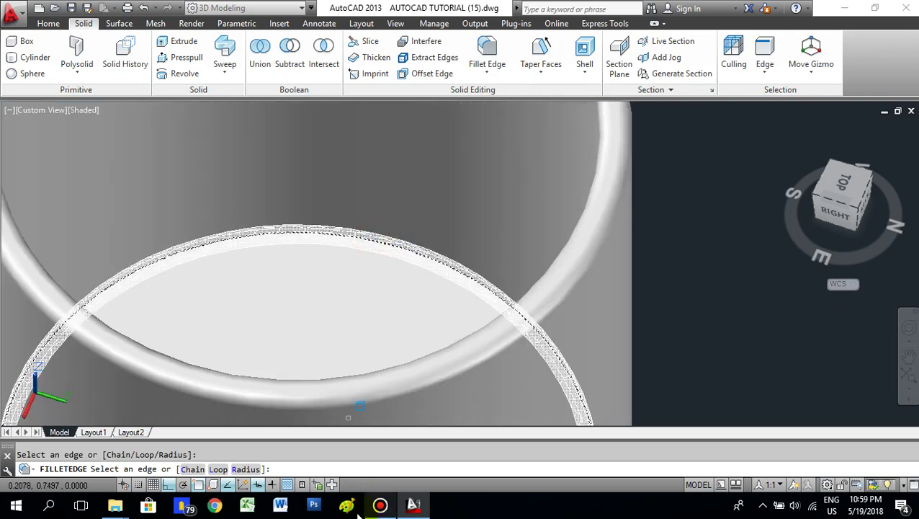
{"action": "left_click", "coordinate": [457, 274]}
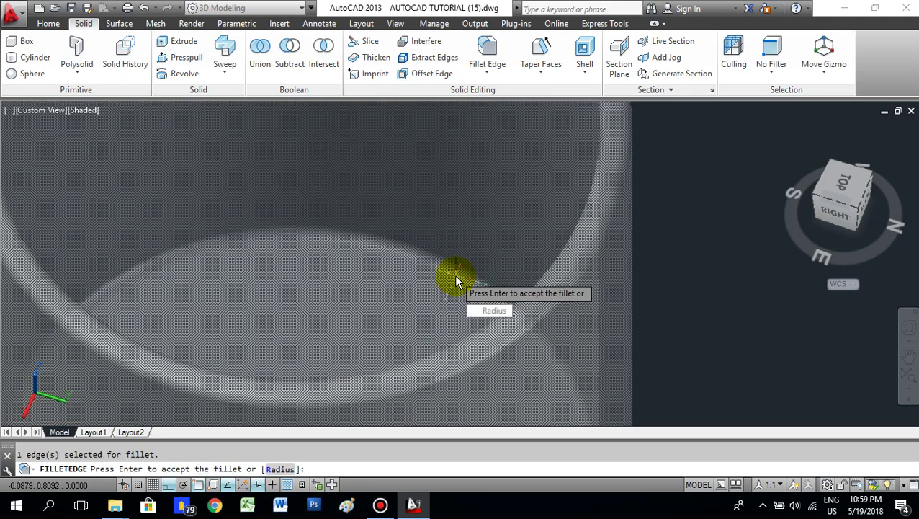
{"action": "key", "text": "Return"}
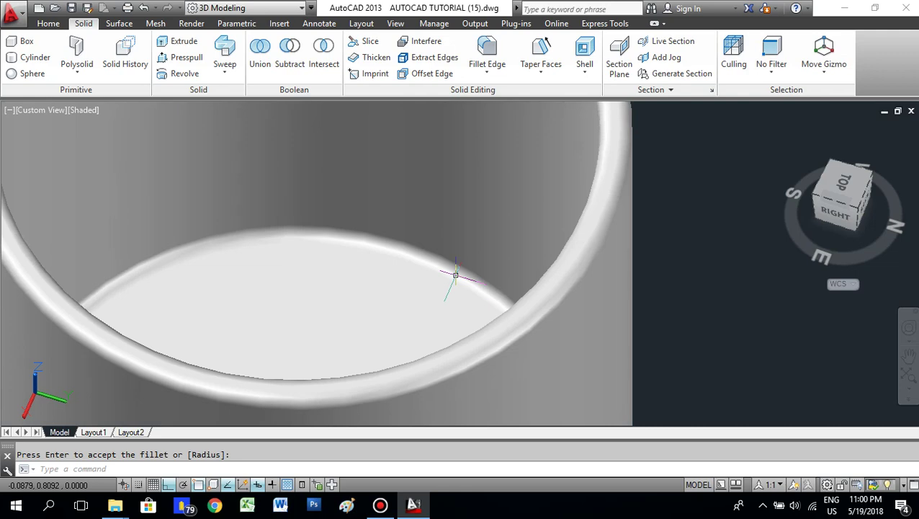
{"action": "scroll", "coordinate": [455, 275], "scroll_direction": "down", "scroll_amount": 5}
{"action": "scroll", "coordinate": [427, 230], "scroll_direction": "up", "scroll_amount": 3}
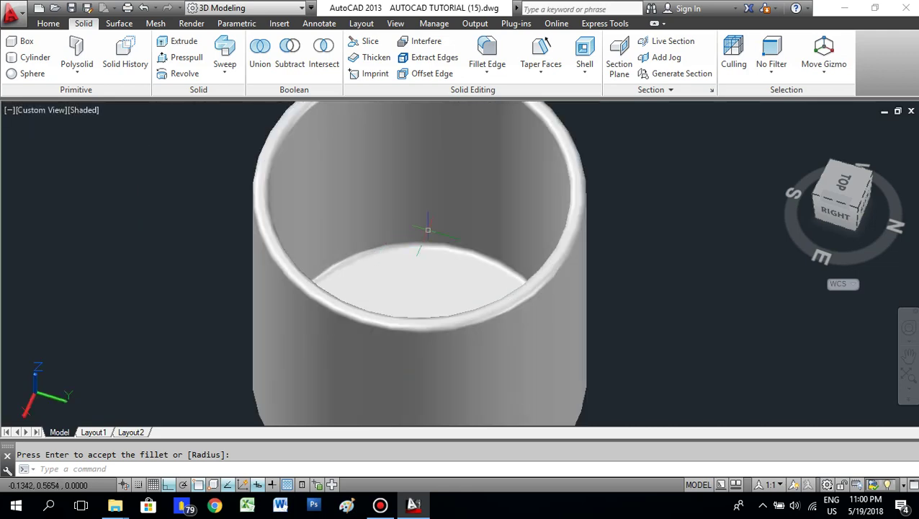
{"action": "scroll", "coordinate": [428, 230], "scroll_direction": "down", "scroll_amount": 3}
{"action": "scroll", "coordinate": [475, 245], "scroll_direction": "up", "scroll_amount": 5}
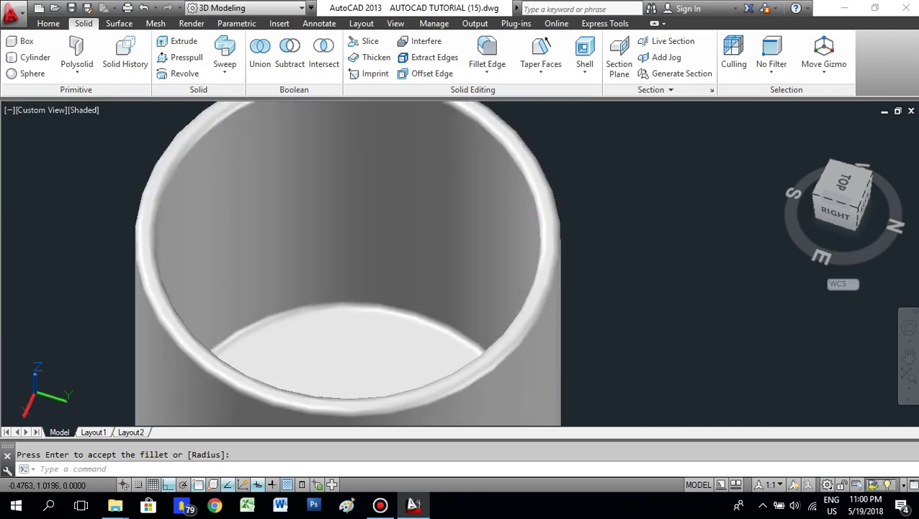
{"action": "scroll", "coordinate": [365, 262], "scroll_direction": "down", "scroll_amount": 3}
{"action": "scroll", "coordinate": [475, 331], "scroll_direction": "up", "scroll_amount": 3}
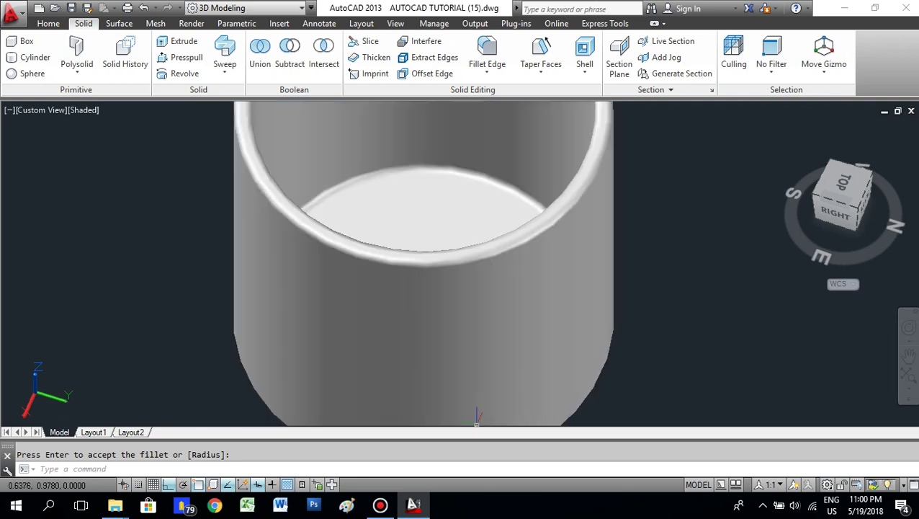
{"action": "middle_click_drag", "start_coordinate": [477, 404], "coordinate": [474, 332]}
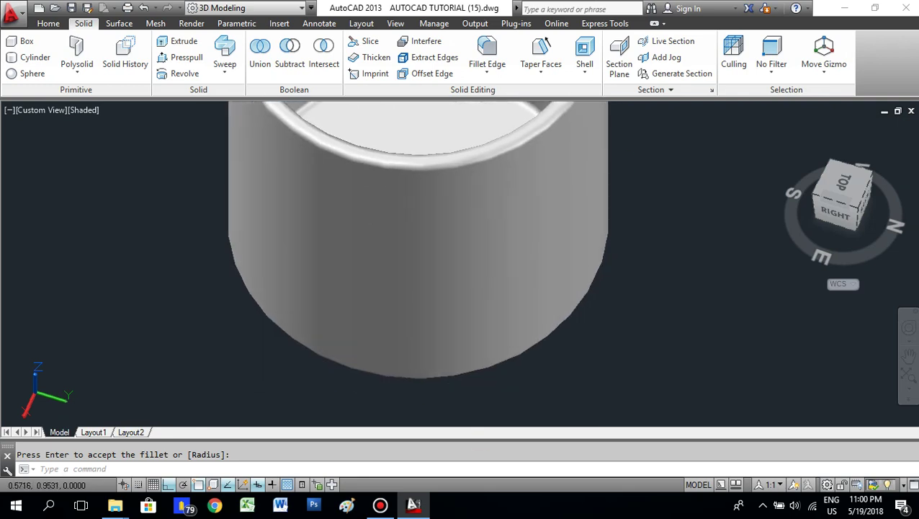
{"action": "left_click", "coordinate": [396, 23]}
{"action": "left_click", "coordinate": [66, 63]}
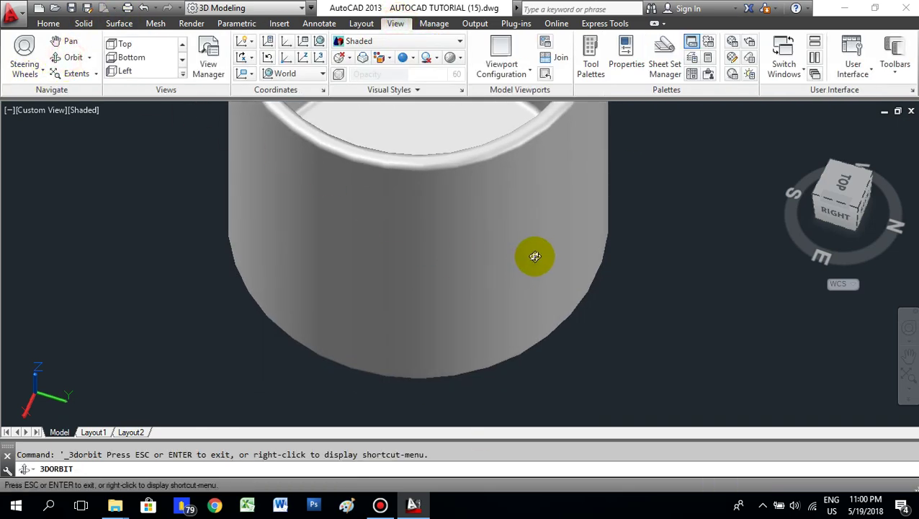
{"action": "left_click_drag", "start_coordinate": [533, 254], "coordinate": [454, 302]}
{"action": "key", "text": "Escape"}
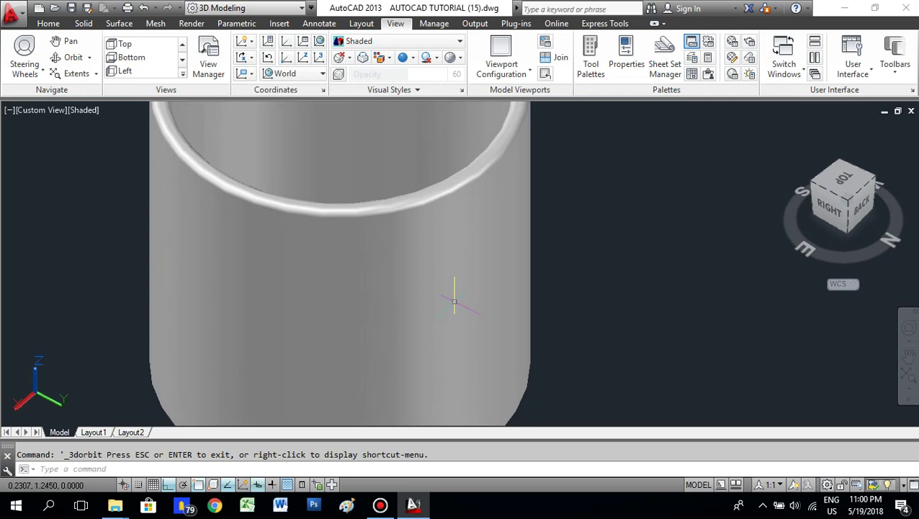
{"action": "scroll", "coordinate": [589, 250], "scroll_direction": "down", "scroll_amount": 6}
{"action": "left_click", "coordinate": [559, 237]}
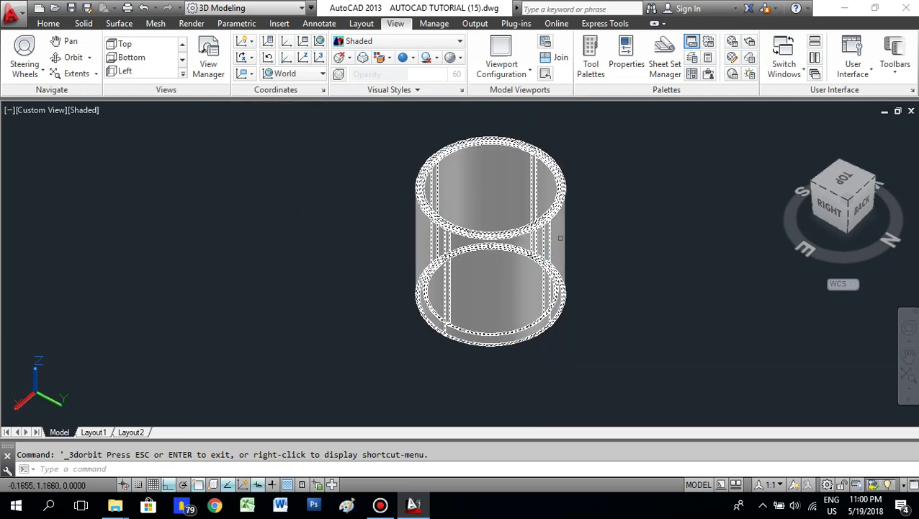
{"action": "scroll", "coordinate": [556, 228], "scroll_direction": "up", "scroll_amount": 4}
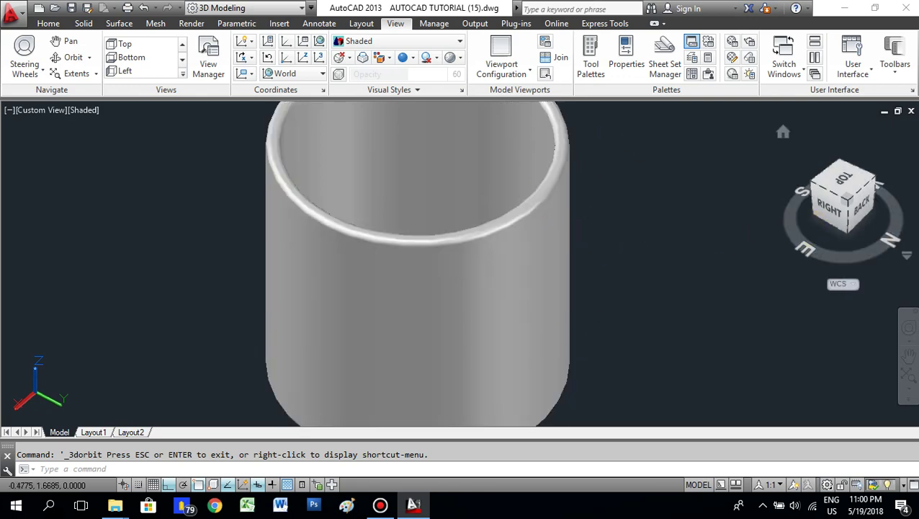
{"action": "key", "text": "Escape"}
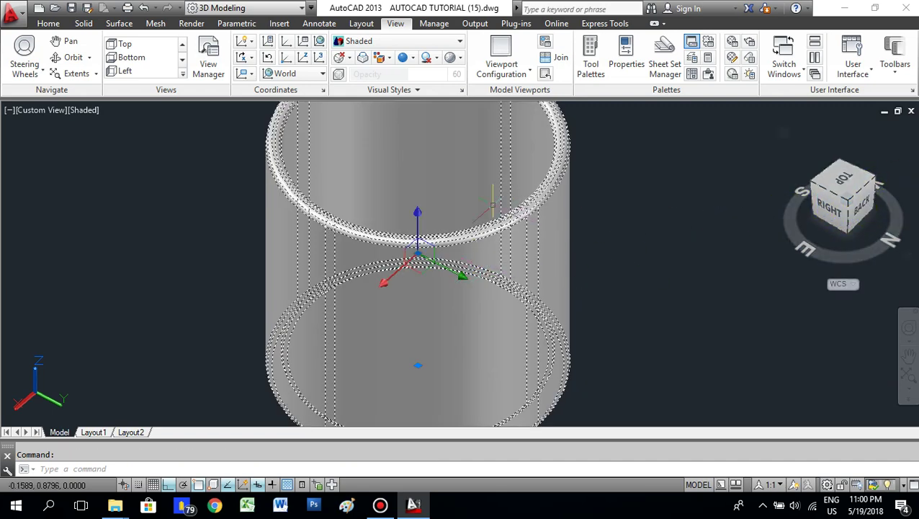
{"action": "left_click", "coordinate": [396, 23]}
{"action": "left_click", "coordinate": [73, 57]}
{"action": "left_click_drag", "start_coordinate": [441, 275], "coordinate": [658, 258]}
{"action": "key", "text": "Escape"}
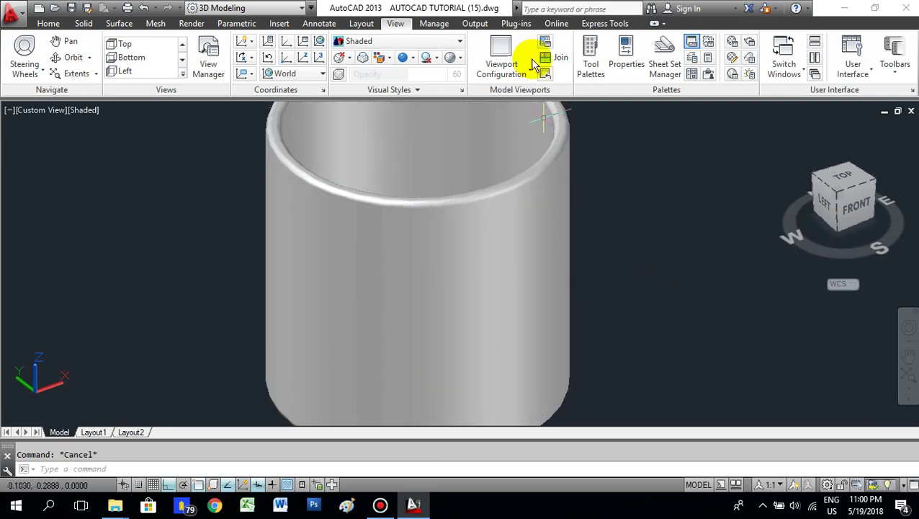
Step: Switch to the Front view, center the mug, and select its body
{"action": "left_click", "coordinate": [857, 208]}
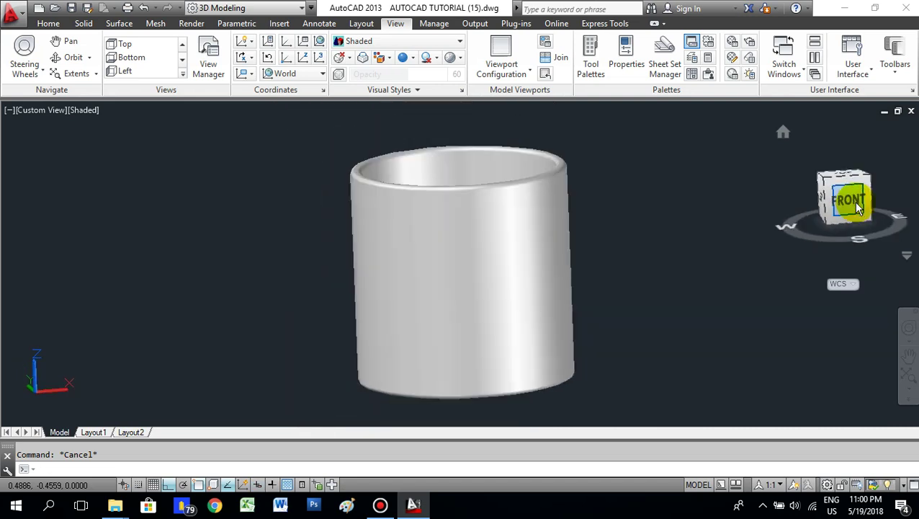
{"action": "scroll", "coordinate": [556, 211], "scroll_direction": "up", "scroll_amount": 3}
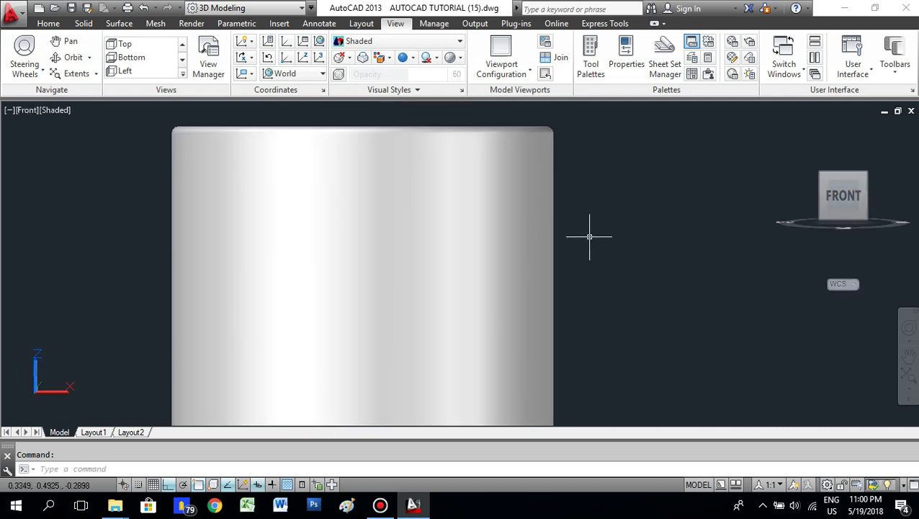
{"action": "scroll", "coordinate": [580, 230], "scroll_direction": "up", "scroll_amount": 2}
{"action": "scroll", "coordinate": [503, 205], "scroll_direction": "down", "scroll_amount": 4}
{"action": "scroll", "coordinate": [502, 205], "scroll_direction": "up", "scroll_amount": 1}
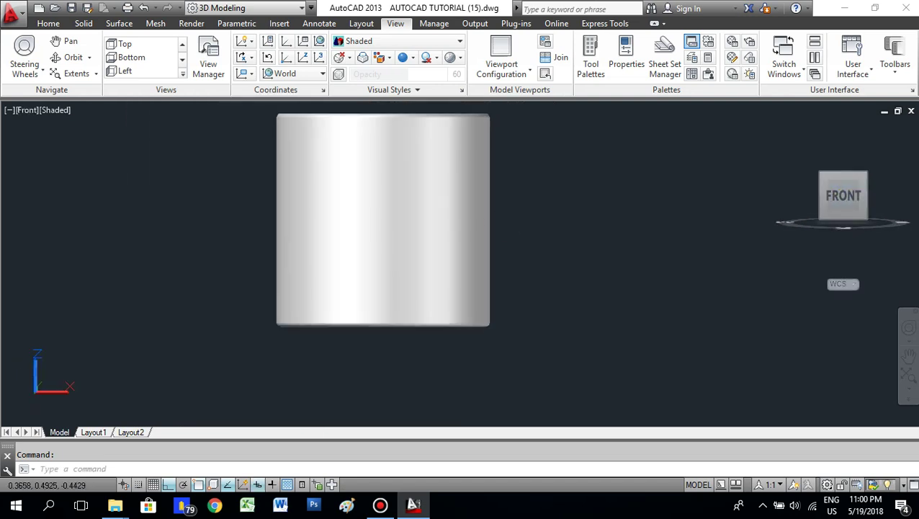
{"action": "middle_click_drag", "start_coordinate": [503, 206], "coordinate": [473, 252]}
{"action": "mouse_move", "coordinate": [454, 225]}
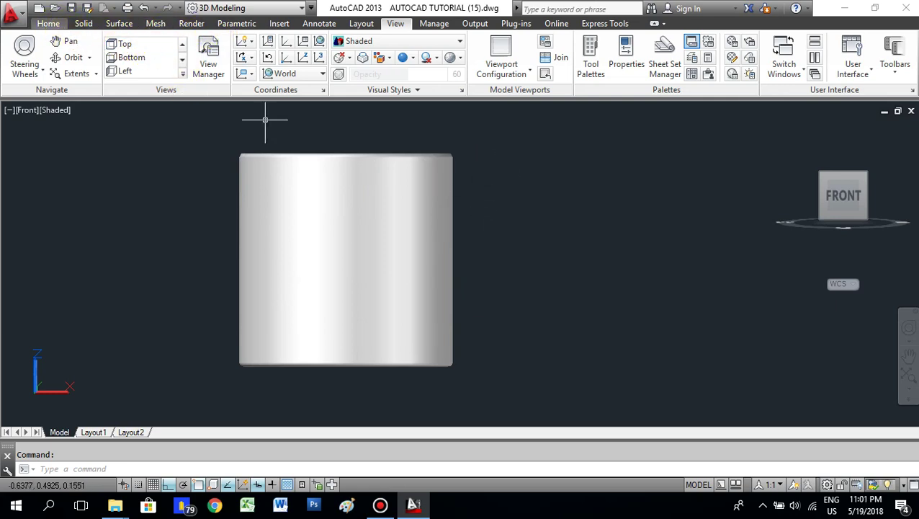
{"action": "left_click", "coordinate": [271, 155]}
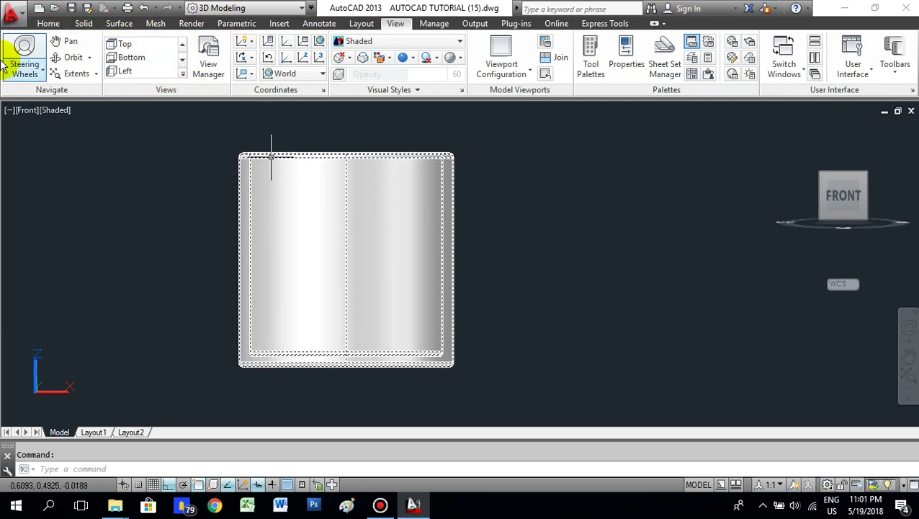
Step: Set the UCS to the Front preset from the Home tab's Coordinates panel
{"action": "left_click", "coordinate": [47, 24]}
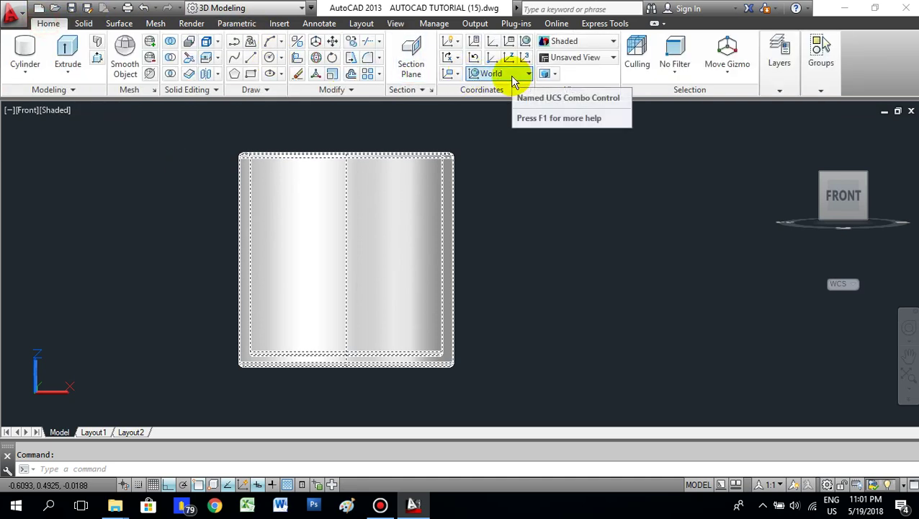
{"action": "key", "text": "Escape"}
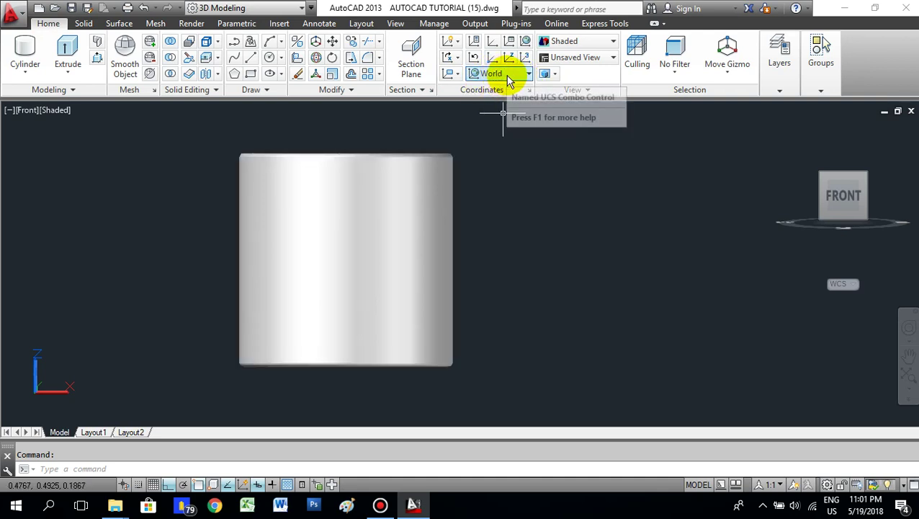
{"action": "left_click", "coordinate": [507, 76]}
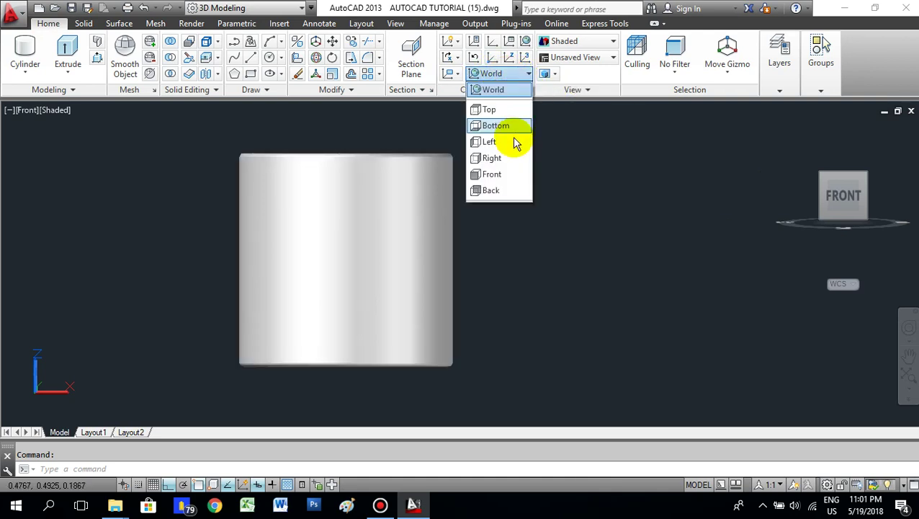
{"action": "left_click", "coordinate": [497, 175]}
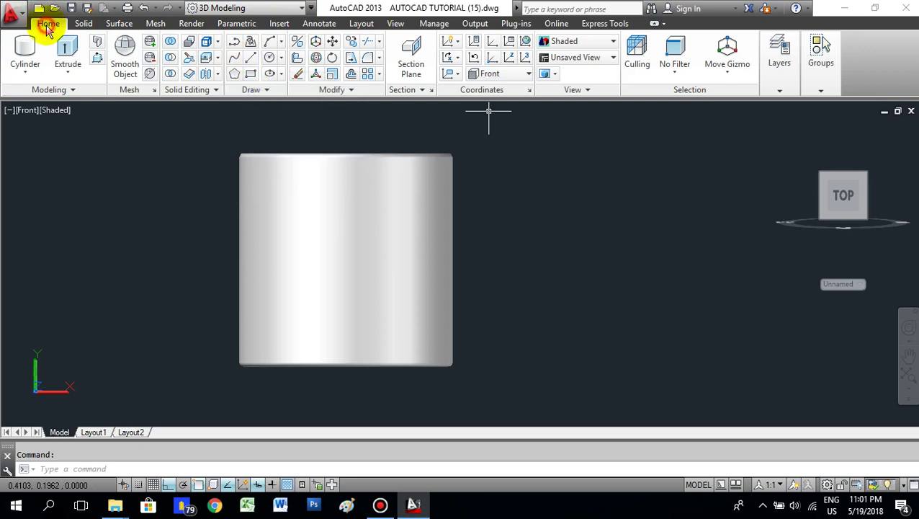
Step: Draw a trial handle spline from the mug's upper right side, out and back to its lower side
{"action": "left_click", "coordinate": [237, 58]}
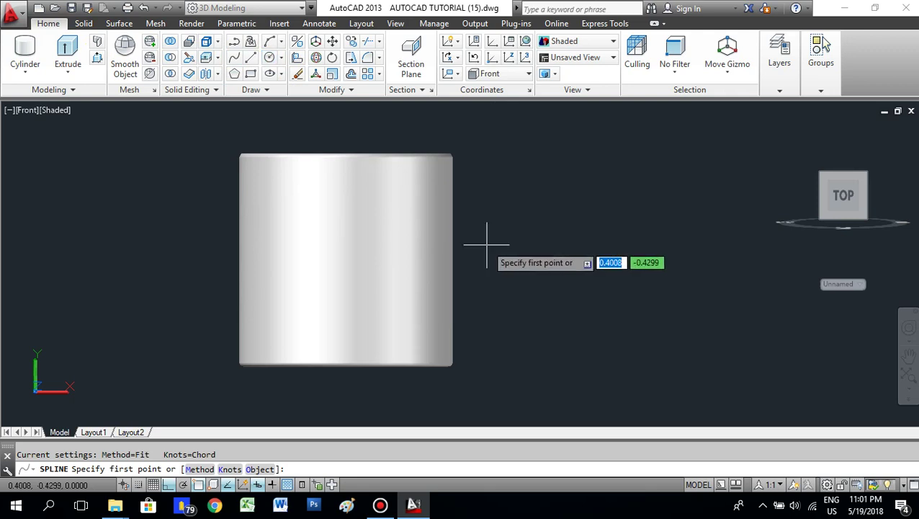
{"action": "left_click", "coordinate": [453, 179]}
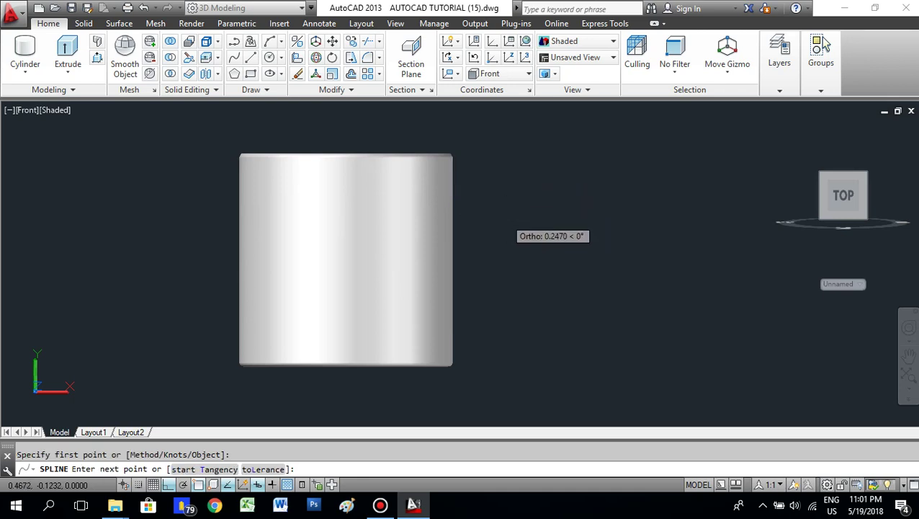
{"action": "left_click", "coordinate": [168, 484]}
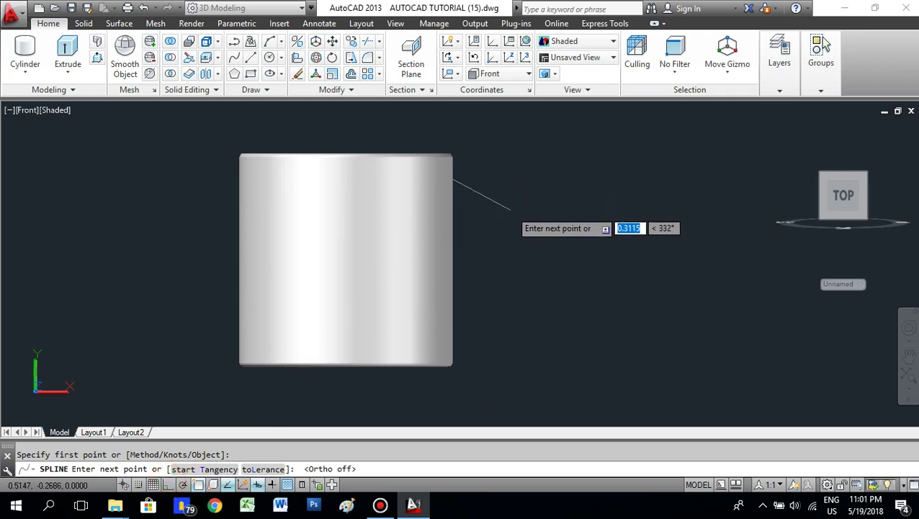
{"action": "left_click", "coordinate": [525, 209]}
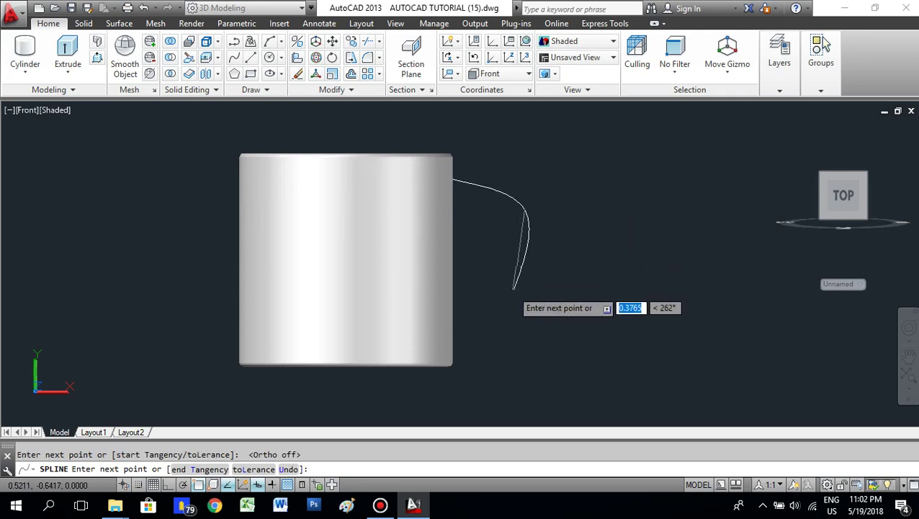
{"action": "left_click", "coordinate": [496, 308]}
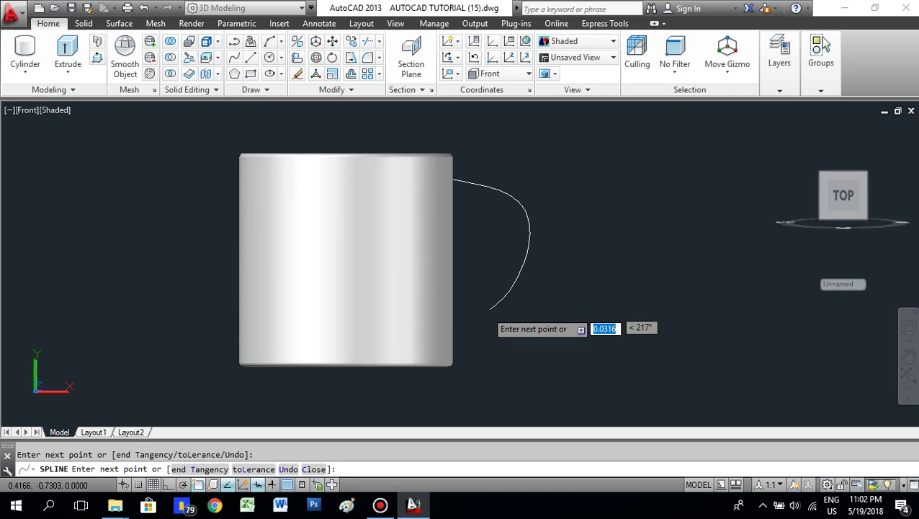
{"action": "left_click", "coordinate": [453, 335]}
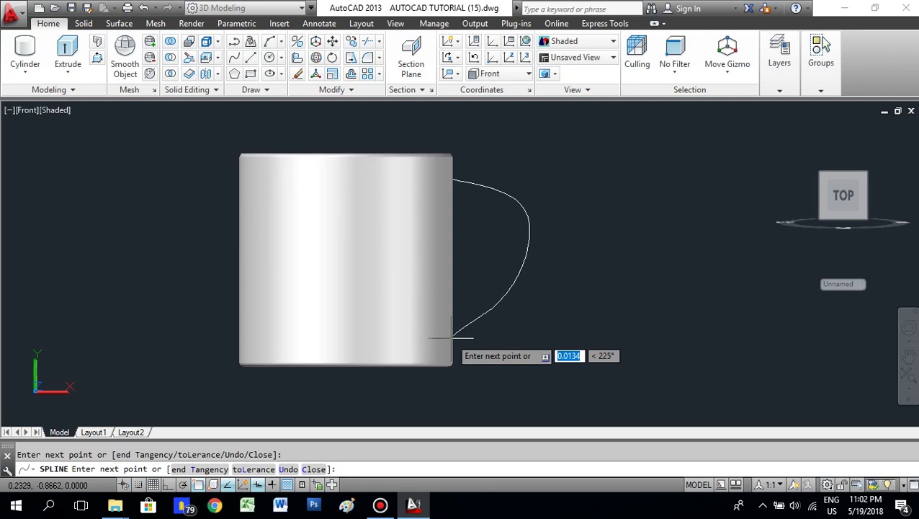
{"action": "left_click", "coordinate": [452, 336]}
{"action": "key", "text": "Return"}
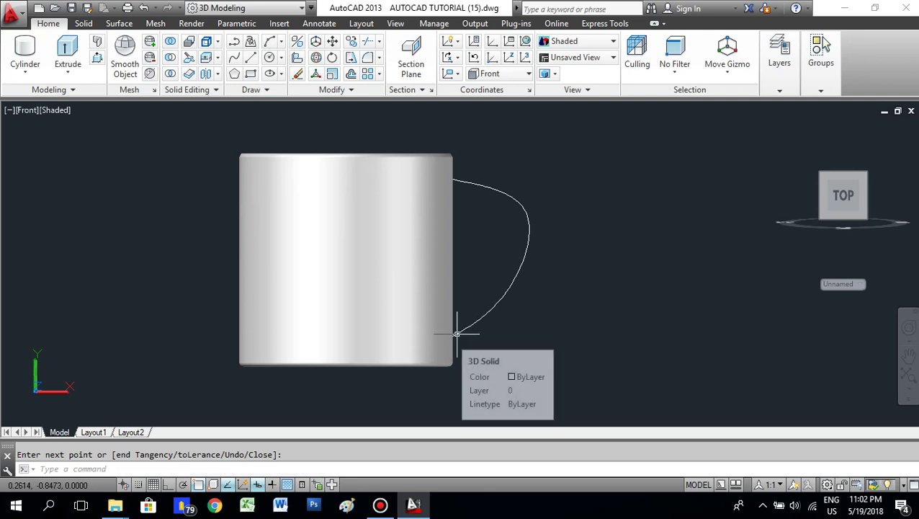
Step: Select the trial handle spline with a crossing window and delete it
{"action": "left_click", "coordinate": [557, 251]}
{"action": "left_click", "coordinate": [496, 219]}
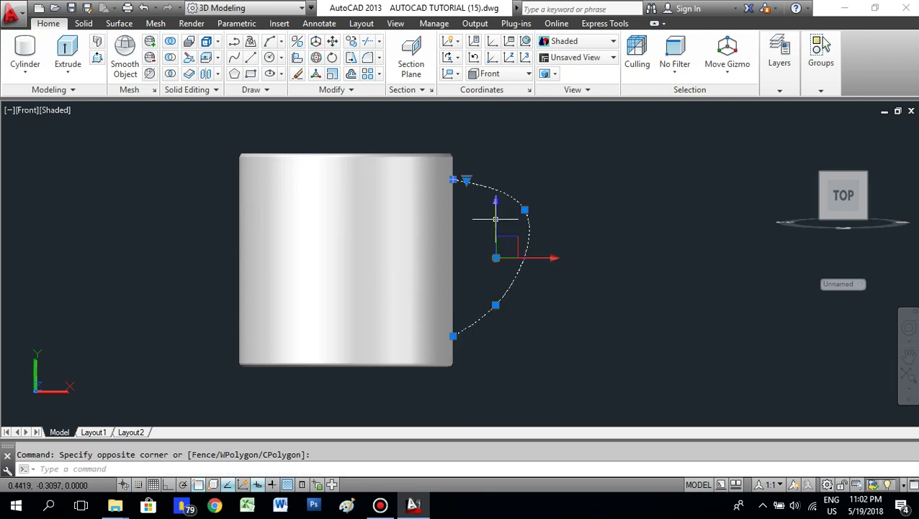
{"action": "key", "text": "Delete"}
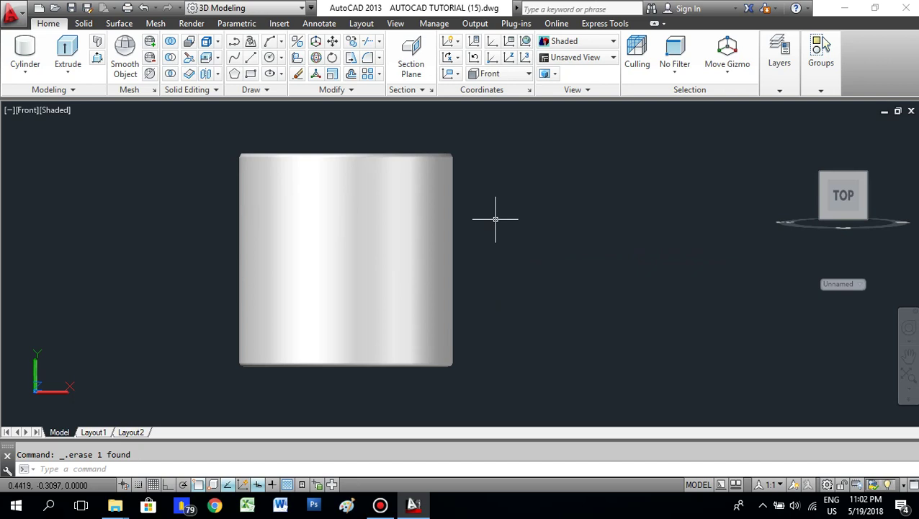
Step: Start a spline at the cylinder's top-right edge, then undo its point and abandon it
{"action": "left_click", "coordinate": [234, 59]}
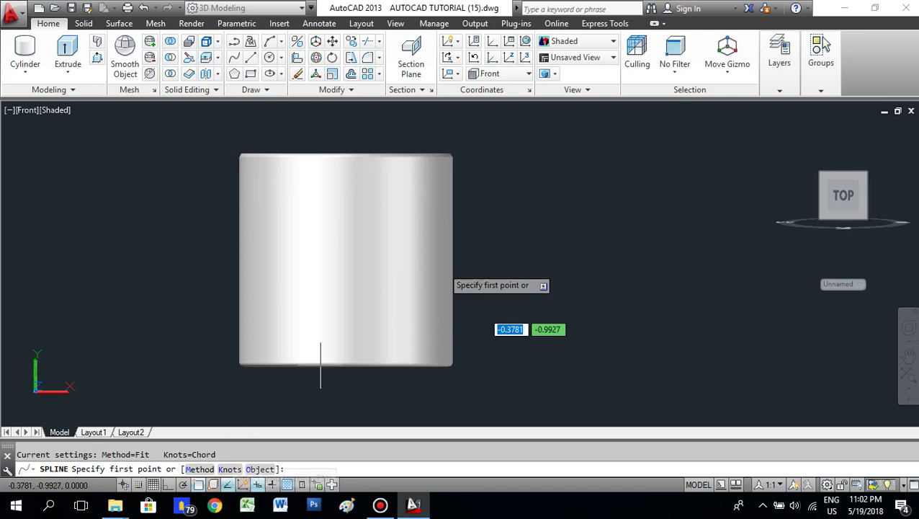
{"action": "left_click", "coordinate": [452, 182]}
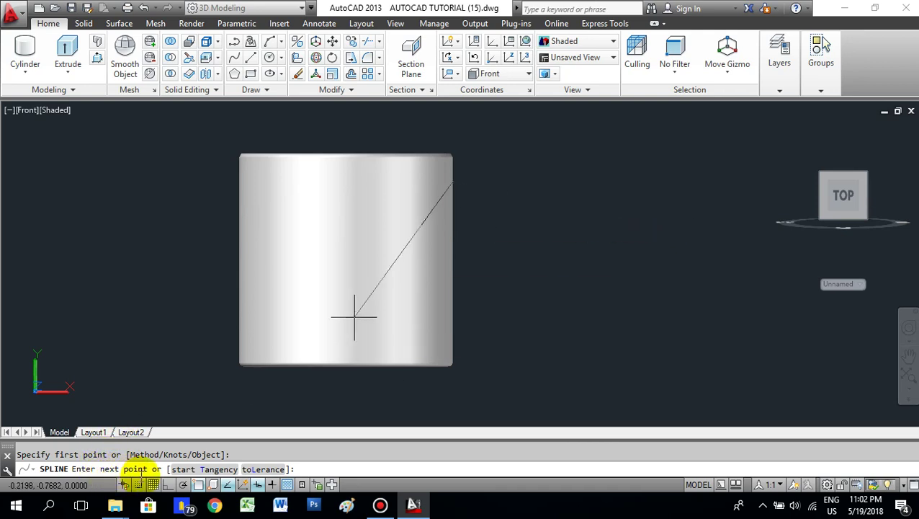
{"action": "left_click", "coordinate": [533, 222]}
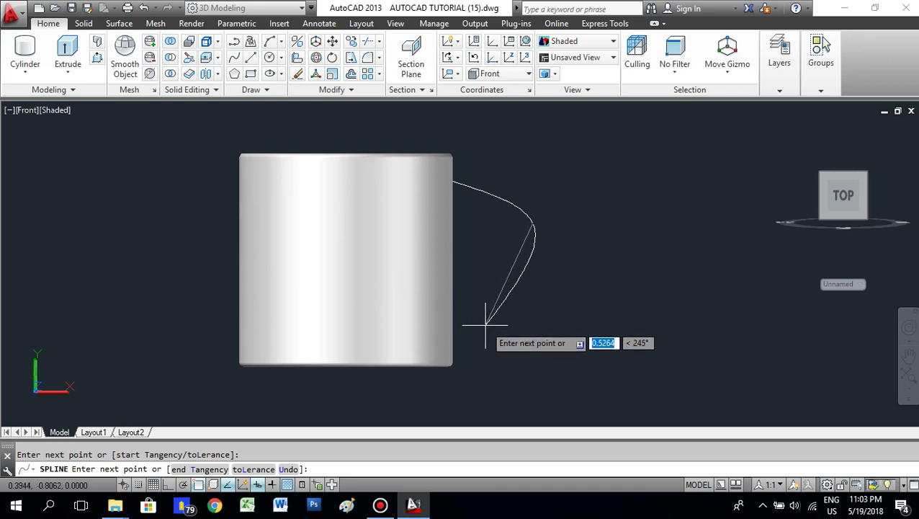
{"action": "key", "text": "ctrl+z"}
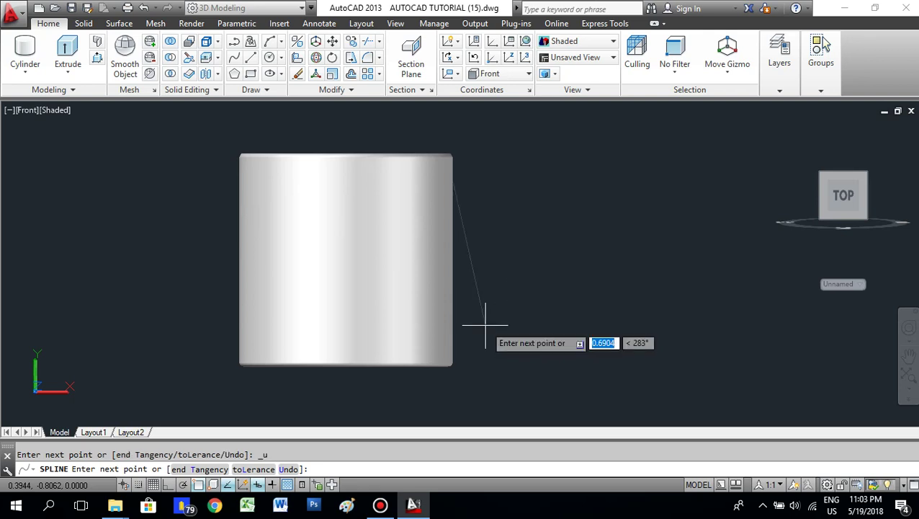
{"action": "key", "text": "Escape"}
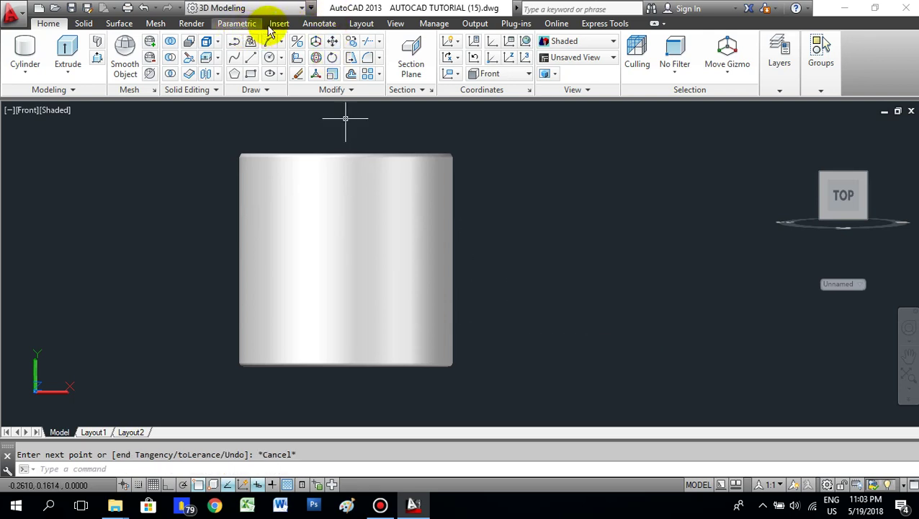
Step: Draw a C-shaped spline from the cylinder's upper right edge, out and down toward its lower side
{"action": "left_click", "coordinate": [235, 59]}
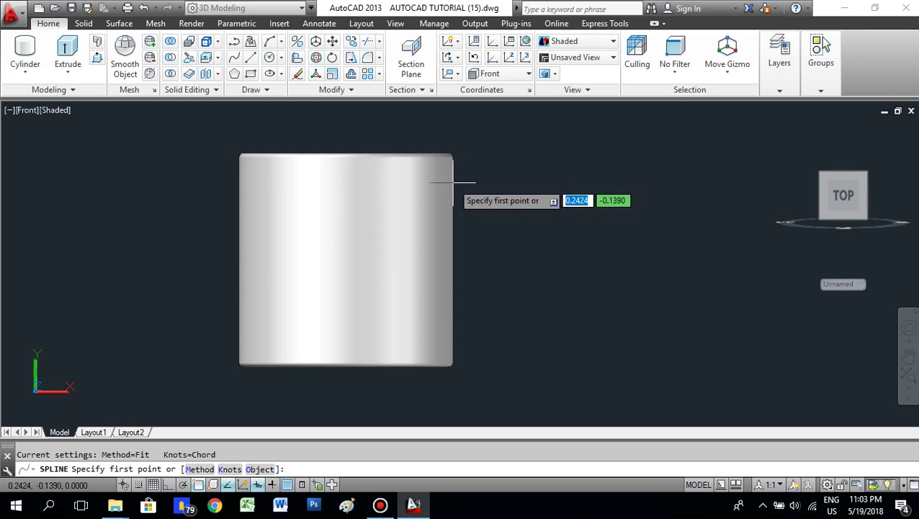
{"action": "left_click", "coordinate": [452, 183]}
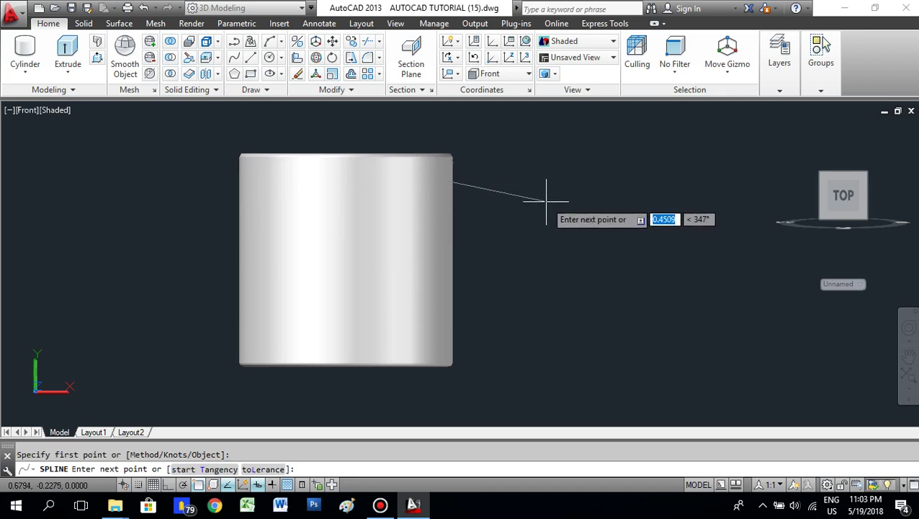
{"action": "left_click", "coordinate": [513, 216]}
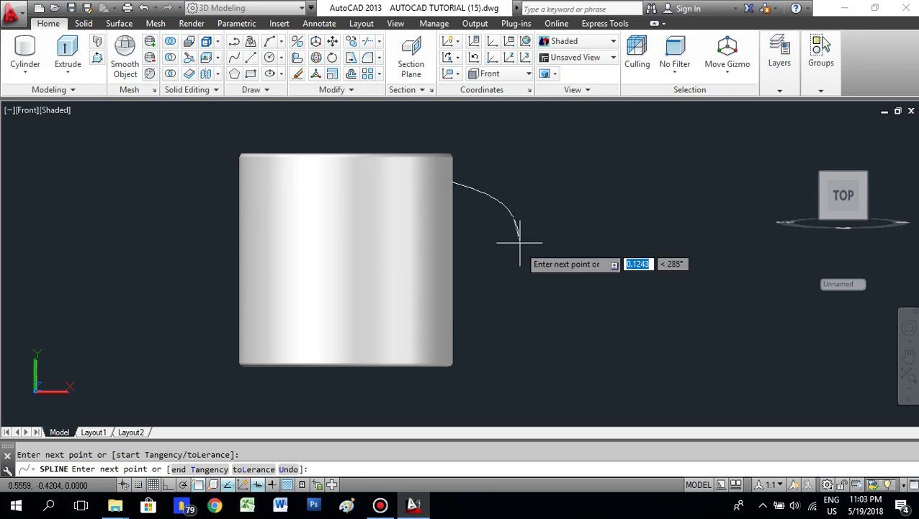
{"action": "left_click", "coordinate": [518, 289]}
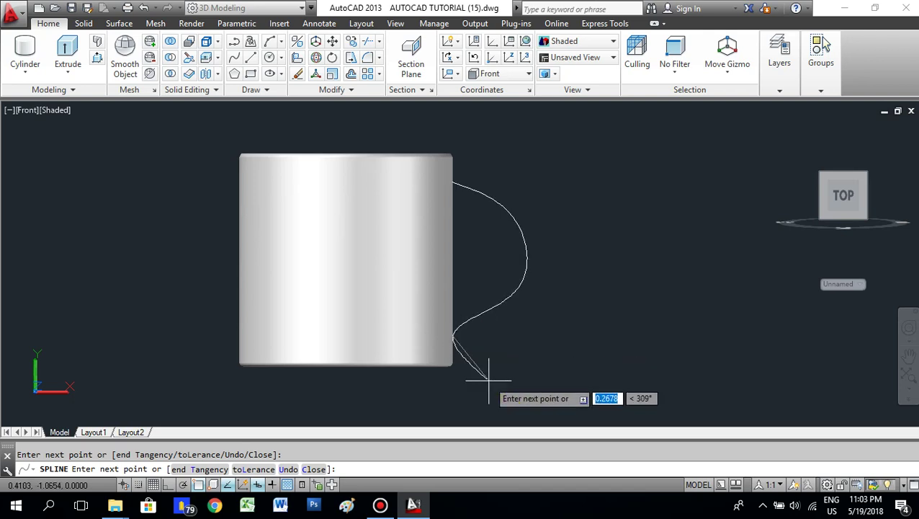
{"action": "key", "text": "Return"}
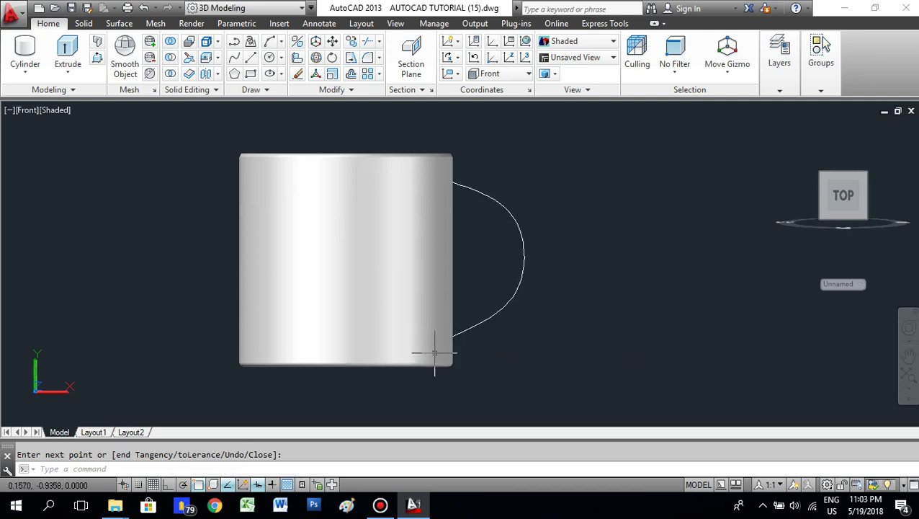
{"action": "scroll", "coordinate": [520, 272], "scroll_direction": "up", "scroll_amount": 4}
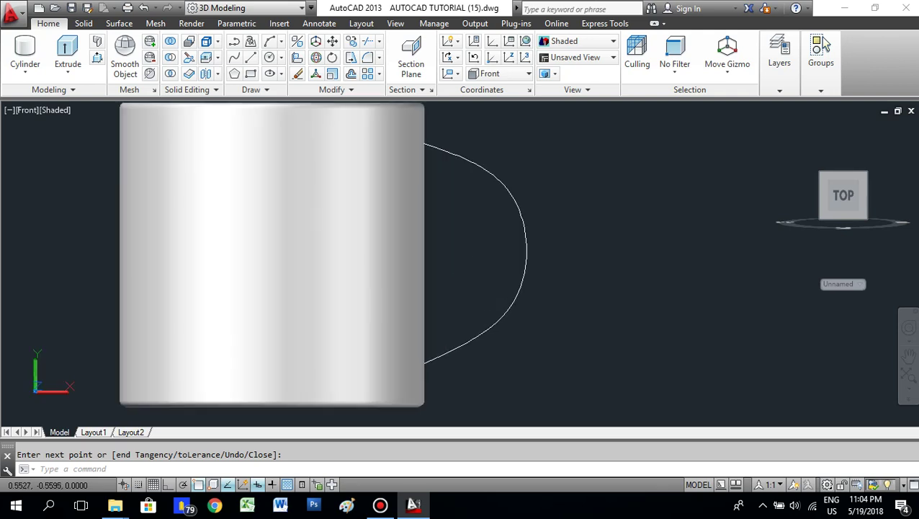
{"action": "scroll", "coordinate": [519, 271], "scroll_direction": "down", "scroll_amount": 4}
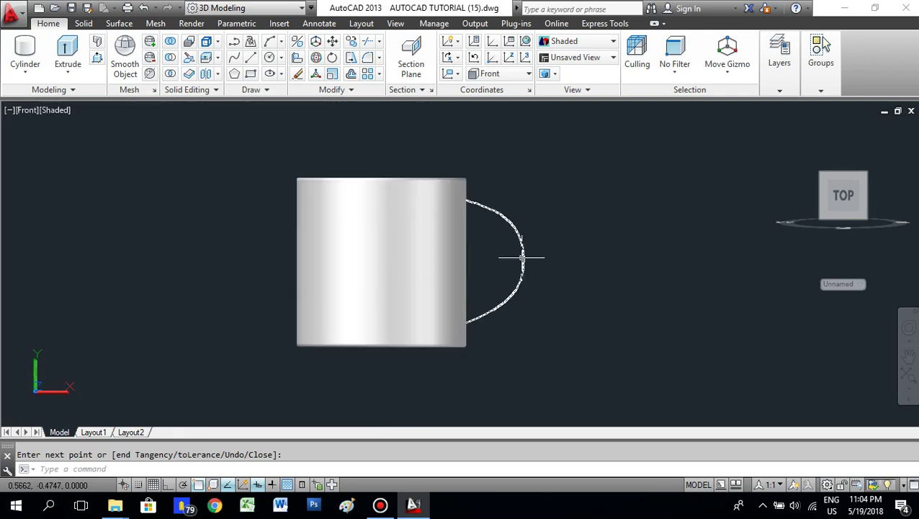
{"action": "scroll", "coordinate": [525, 204], "scroll_direction": "up", "scroll_amount": 2}
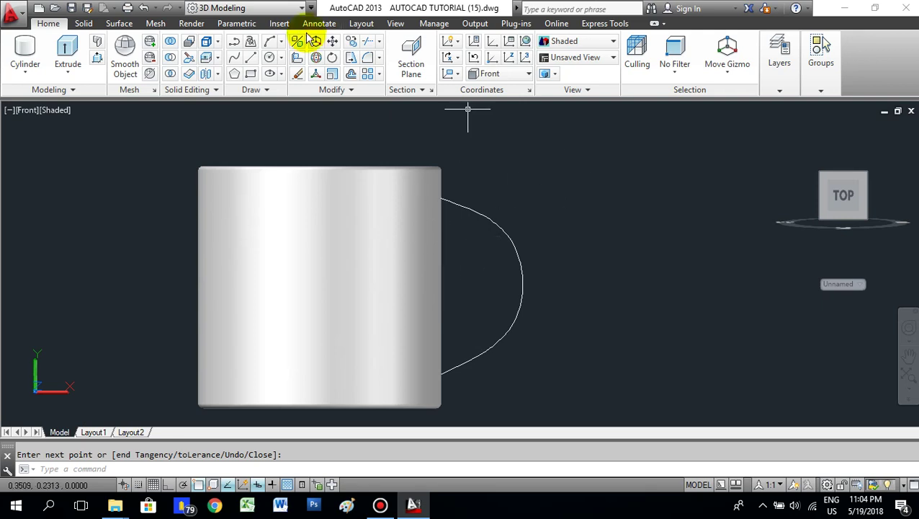
Step: Orbit the view from above to look into the hollow mug's open top beside the handle curve
{"action": "left_click", "coordinate": [395, 23]}
{"action": "left_click", "coordinate": [69, 61]}
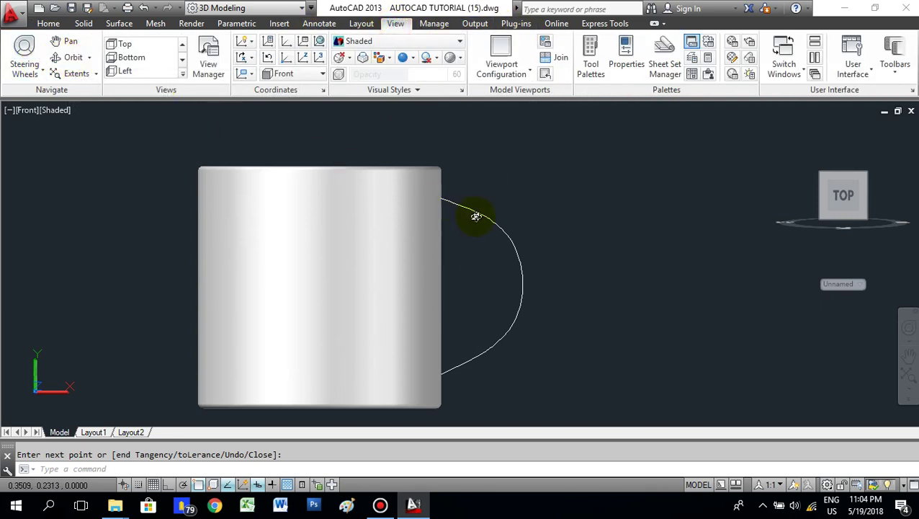
{"action": "left_click_drag", "start_coordinate": [469, 188], "coordinate": [510, 292]}
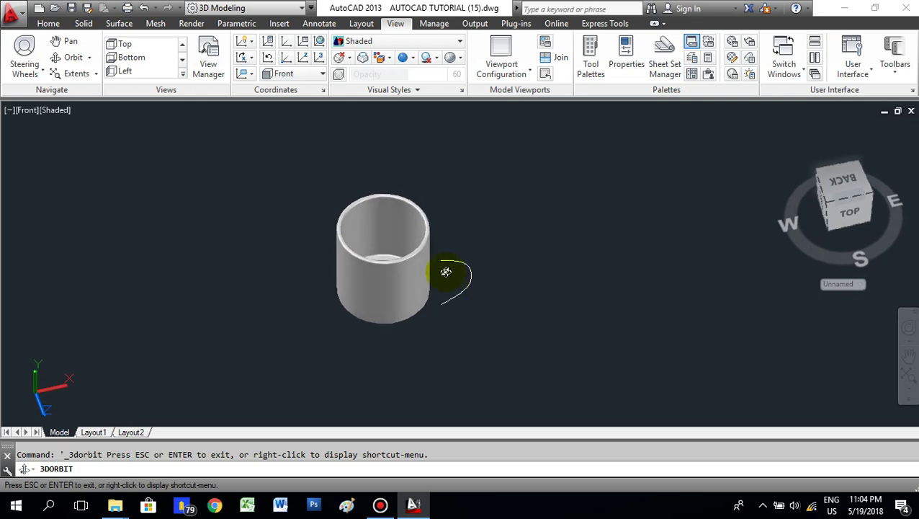
{"action": "left_click_drag", "start_coordinate": [446, 271], "coordinate": [502, 297]}
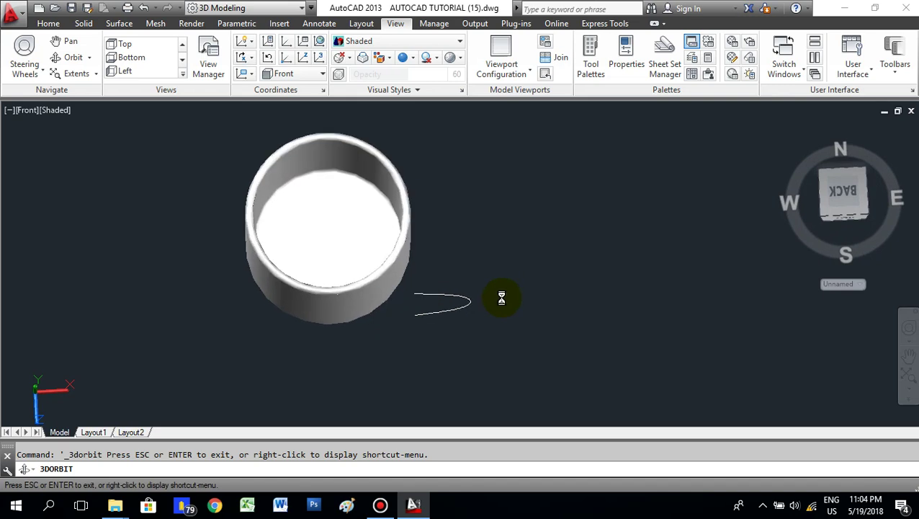
{"action": "key", "text": "Escape"}
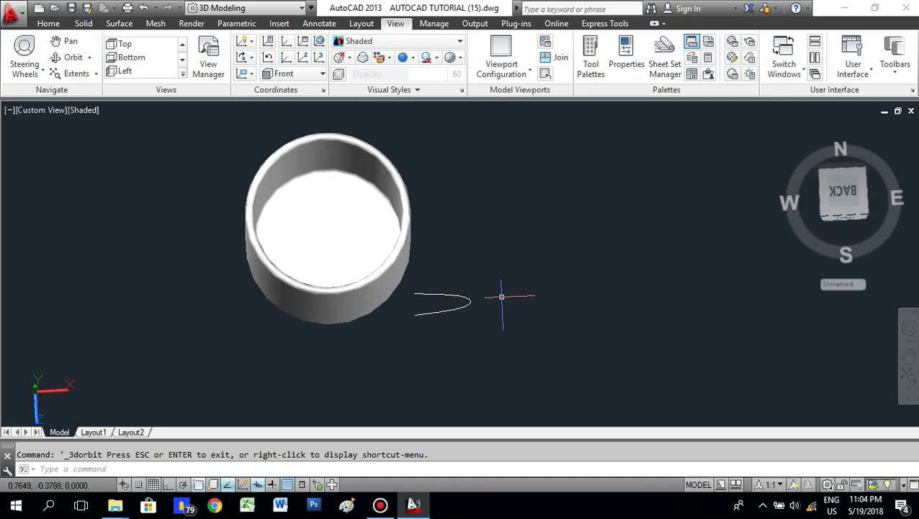
{"action": "left_click", "coordinate": [48, 24]}
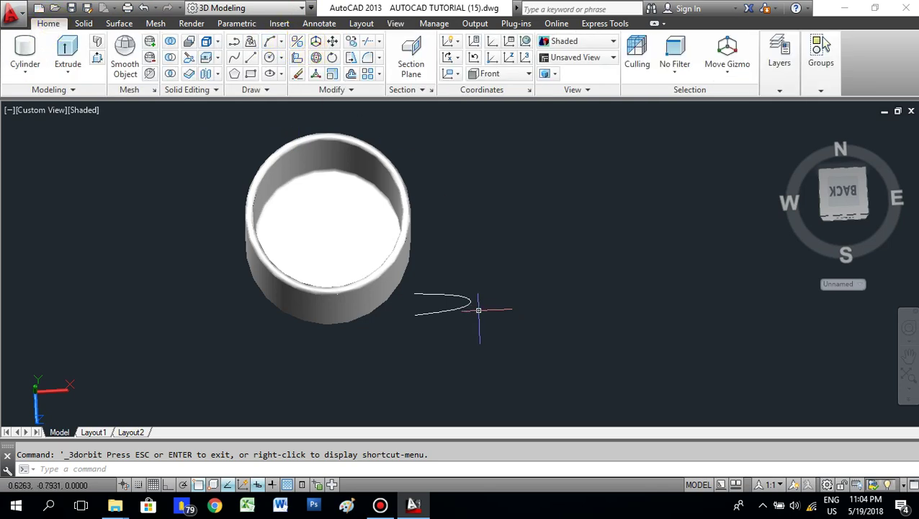
Step: Select the handle spline and set the Selection panel gizmo to No Gizmo
{"action": "left_click", "coordinate": [478, 277]}
{"action": "left_click", "coordinate": [441, 320]}
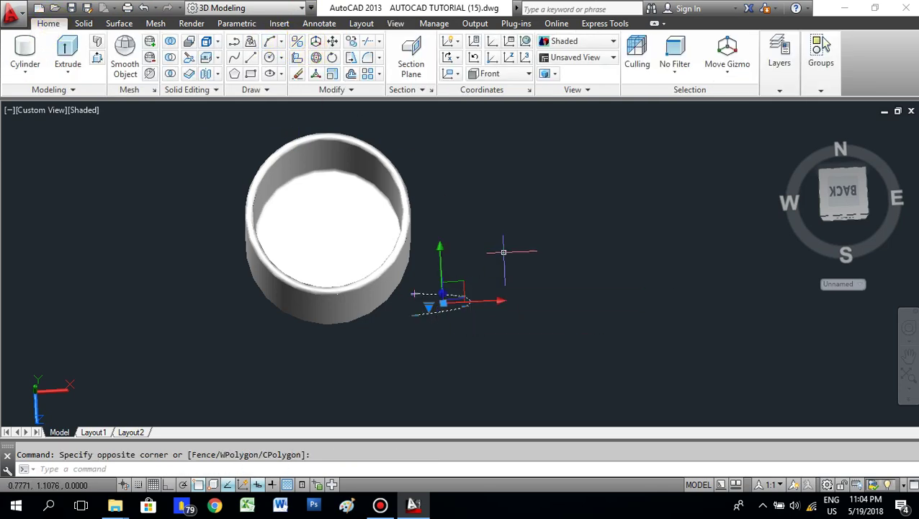
{"action": "left_click", "coordinate": [729, 74]}
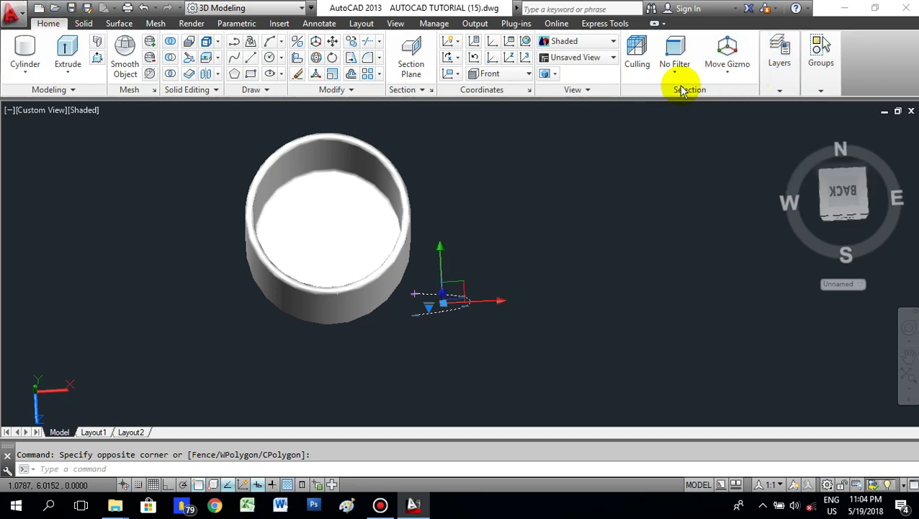
{"action": "left_click", "coordinate": [729, 72]}
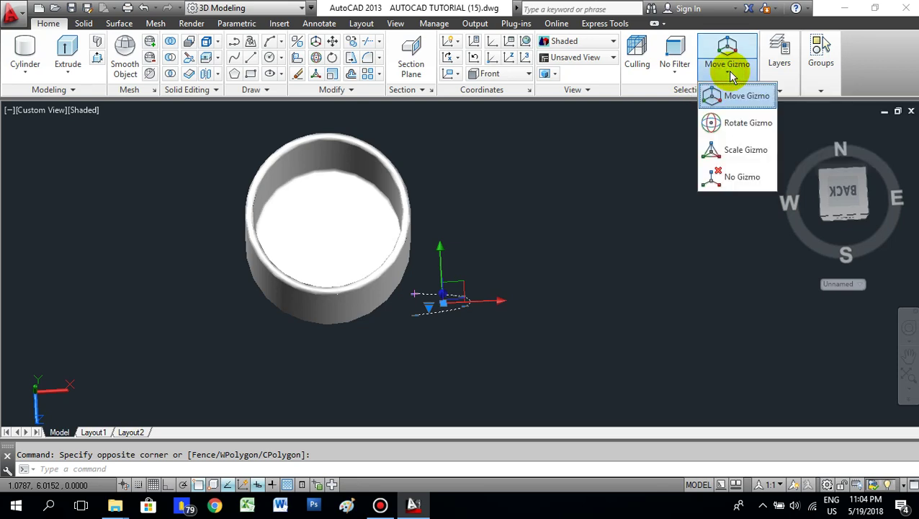
{"action": "left_click", "coordinate": [727, 179]}
Step: Pan and zoom to reframe the view around the mug and handle curve
{"action": "mouse_move", "coordinate": [547, 218]}
{"action": "left_mouse_down"}
{"action": "mouse_move", "coordinate": [421, 256]}
{"action": "mouse_move", "coordinate": [437, 308]}
{"action": "mouse_move", "coordinate": [485, 308]}
{"action": "left_mouse_up"}
{"action": "scroll", "coordinate": [437, 307], "scroll_direction": "up", "scroll_amount": 2}
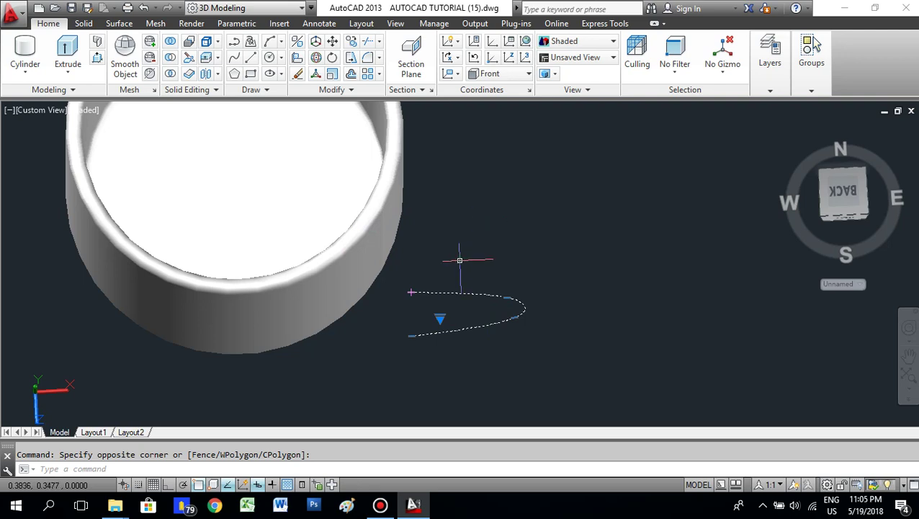
{"action": "scroll", "coordinate": [507, 282], "scroll_direction": "down", "scroll_amount": 2}
{"action": "mouse_move", "coordinate": [524, 255]}
{"action": "left_mouse_down"}
{"action": "mouse_move", "coordinate": [489, 310]}
{"action": "mouse_move", "coordinate": [453, 327]}
{"action": "left_mouse_up"}
{"action": "scroll", "coordinate": [489, 310], "scroll_direction": "up", "scroll_amount": 3}
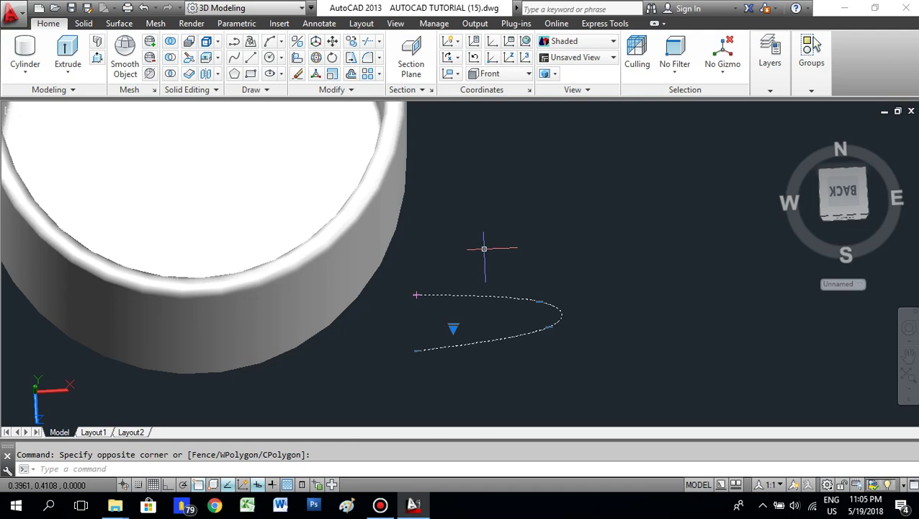
{"action": "middle_click_drag", "start_coordinate": [493, 235], "coordinate": [428, 306]}
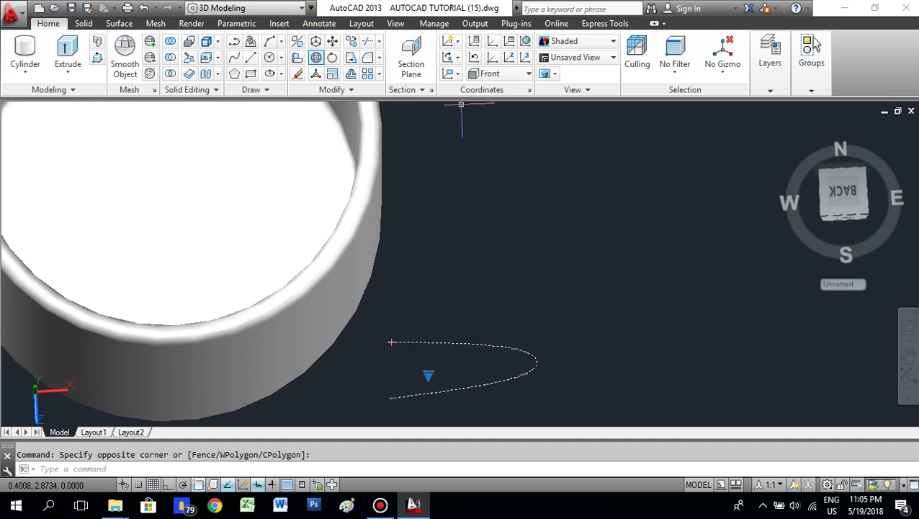
{"action": "scroll", "coordinate": [377, 296], "scroll_direction": "down", "scroll_amount": 2}
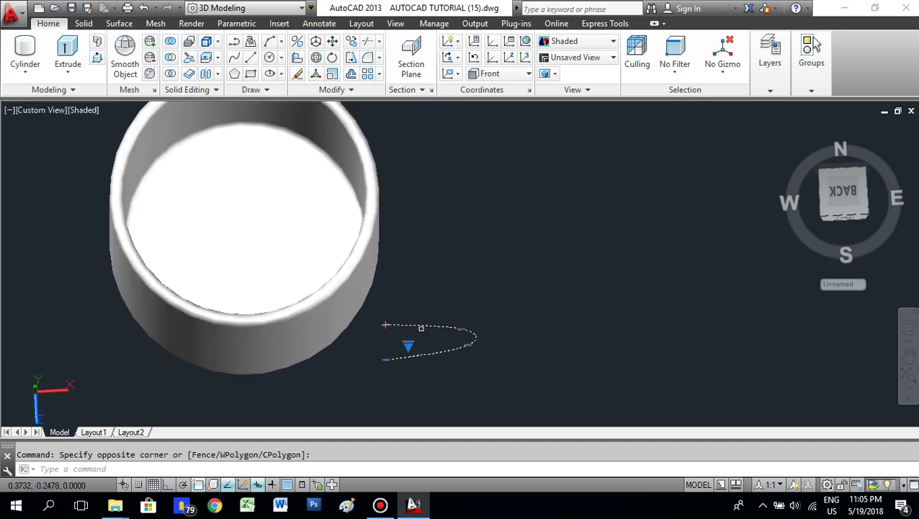
Step: Move the handle spline from its upper end onto the outer edge of the mug's ring
{"action": "right_click", "coordinate": [425, 324]}
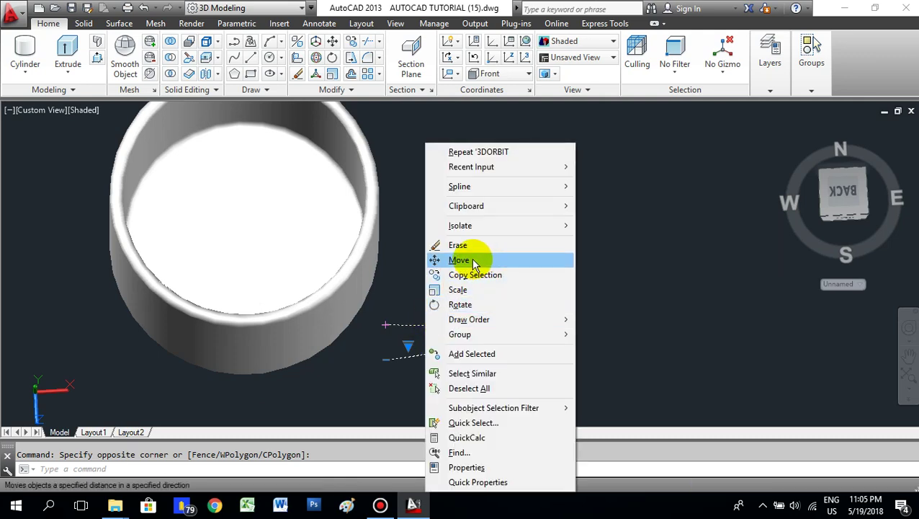
{"action": "left_click", "coordinate": [468, 261]}
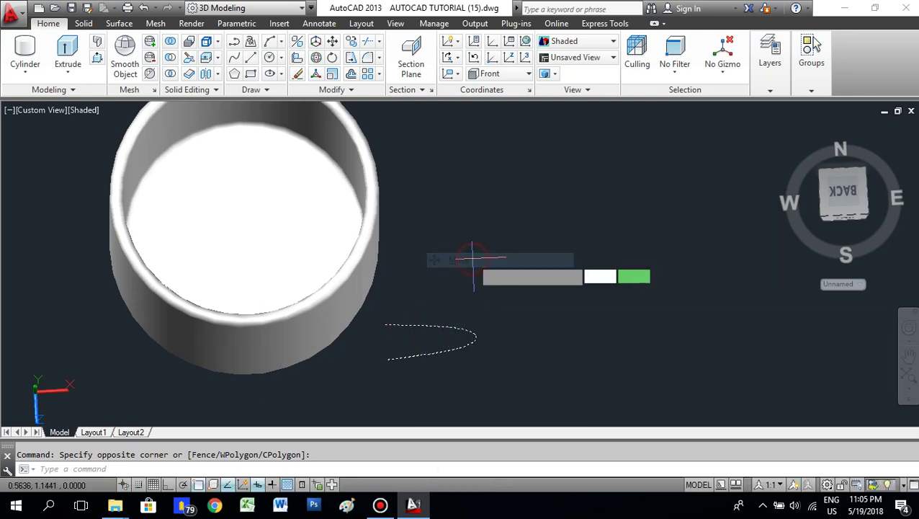
{"action": "left_click", "coordinate": [385, 325]}
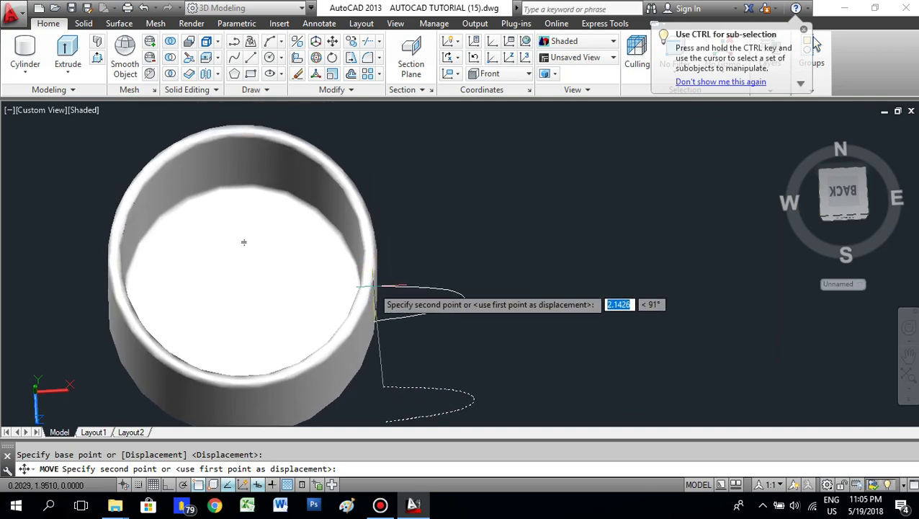
{"action": "scroll", "coordinate": [380, 309], "scroll_direction": "up", "scroll_amount": 5}
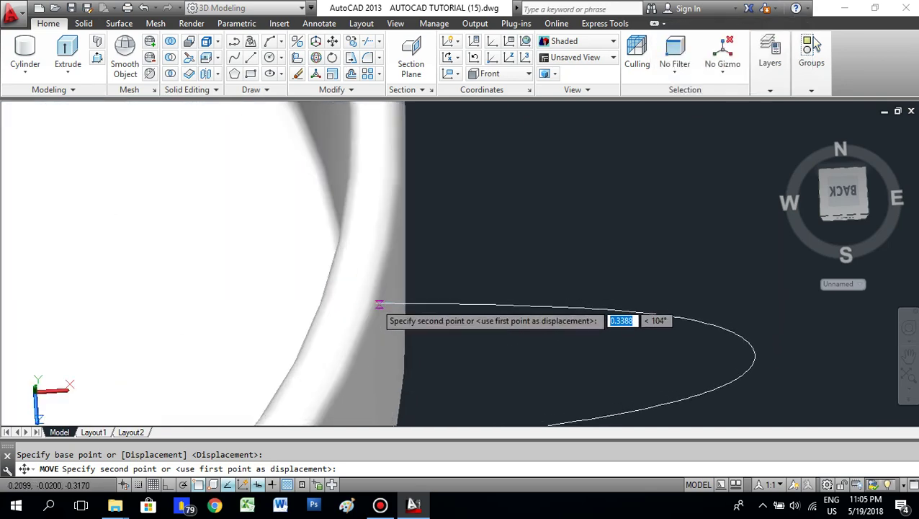
{"action": "scroll", "coordinate": [375, 305], "scroll_direction": "down", "scroll_amount": 5}
{"action": "scroll", "coordinate": [380, 310], "scroll_direction": "up", "scroll_amount": 5}
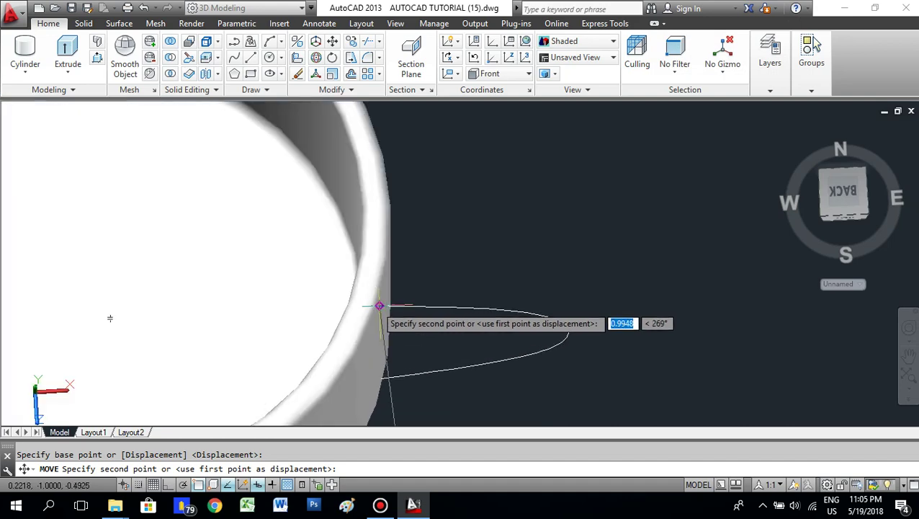
{"action": "left_click", "coordinate": [401, 306]}
{"action": "scroll", "coordinate": [517, 251], "scroll_direction": "down", "scroll_amount": 5}
{"action": "left_click", "coordinate": [438, 208]}
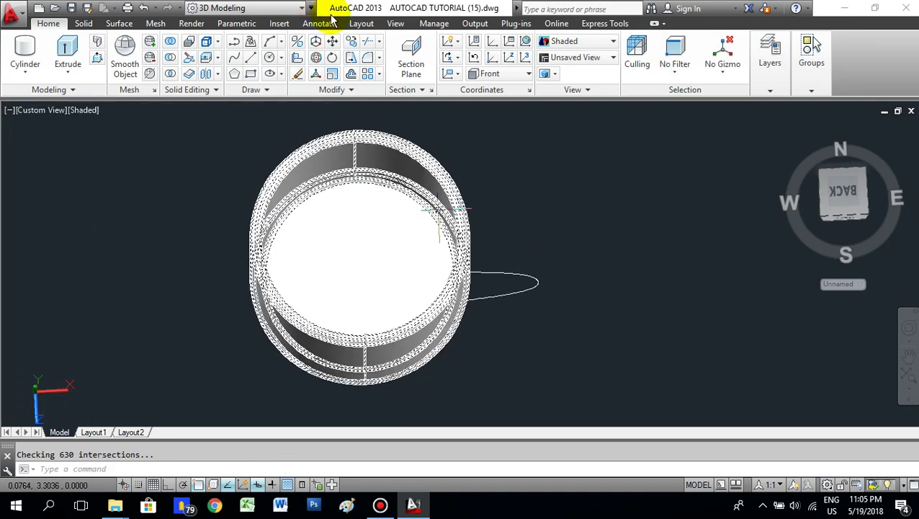
{"action": "left_click", "coordinate": [397, 24]}
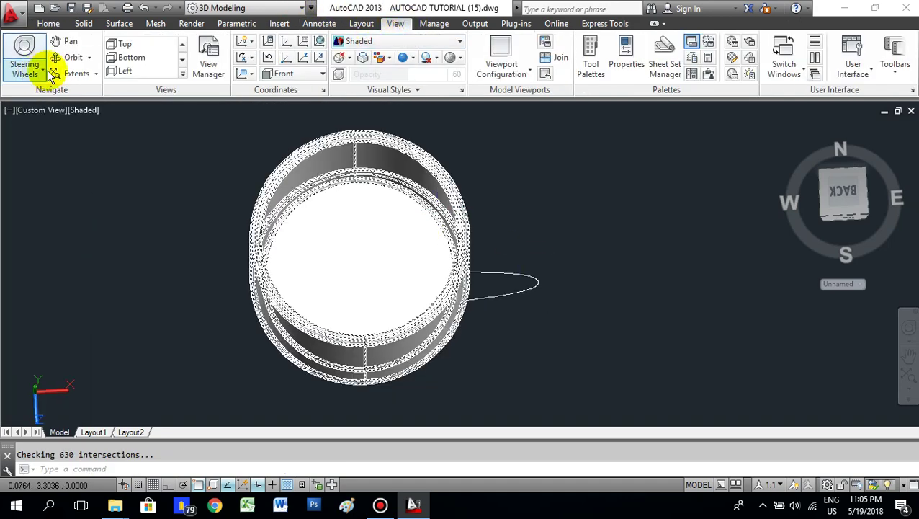
Step: Orbit from the top-down look to a side view of the mug and handle arc
{"action": "left_click", "coordinate": [69, 57]}
{"action": "left_click_drag", "start_coordinate": [469, 310], "coordinate": [493, 288]}
{"action": "scroll", "coordinate": [524, 273], "scroll_direction": "down", "scroll_amount": 2}
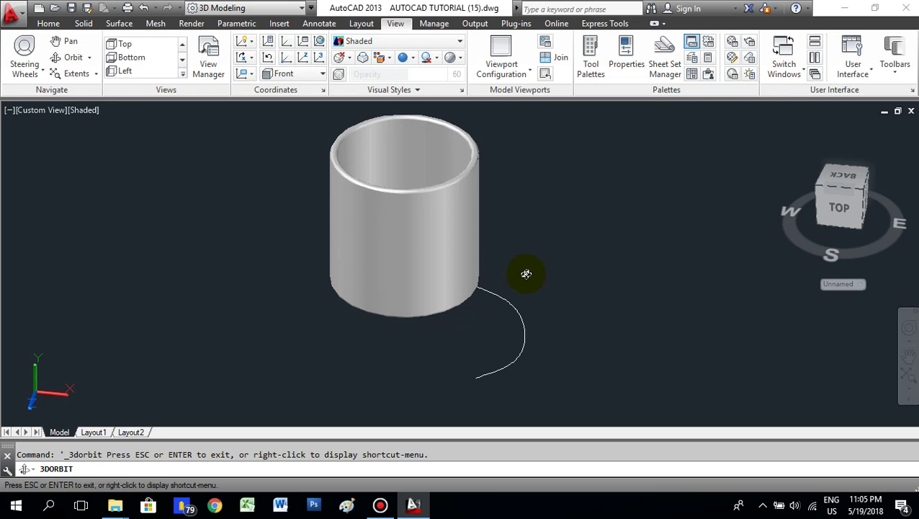
{"action": "key", "text": "Escape"}
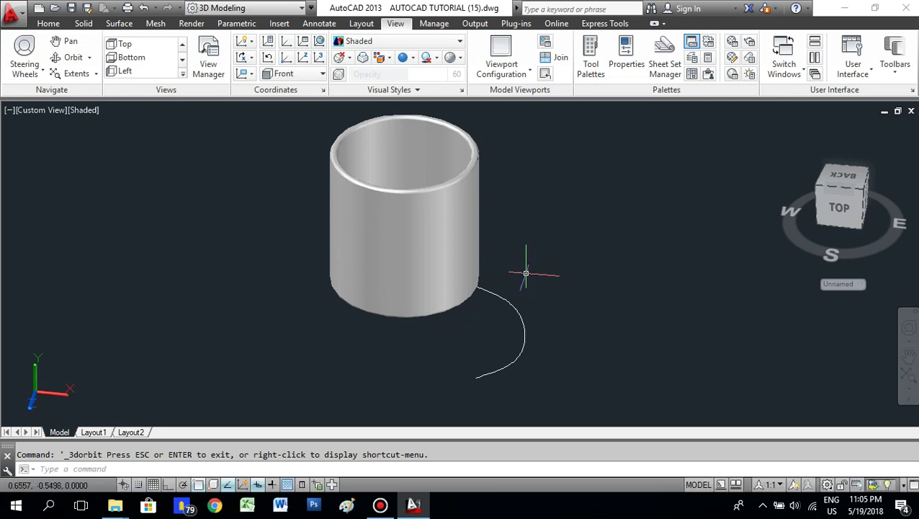
Step: Select the handle arc, start moving it from the cylinder's edge, then cancel the move
{"action": "left_click", "coordinate": [558, 286]}
{"action": "left_click", "coordinate": [492, 321]}
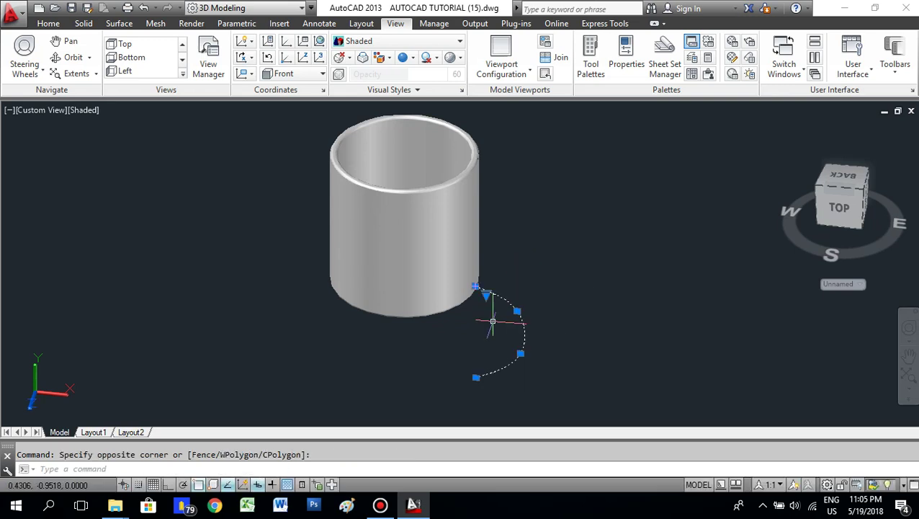
{"action": "right_click", "coordinate": [507, 291]}
{"action": "left_click", "coordinate": [546, 260]}
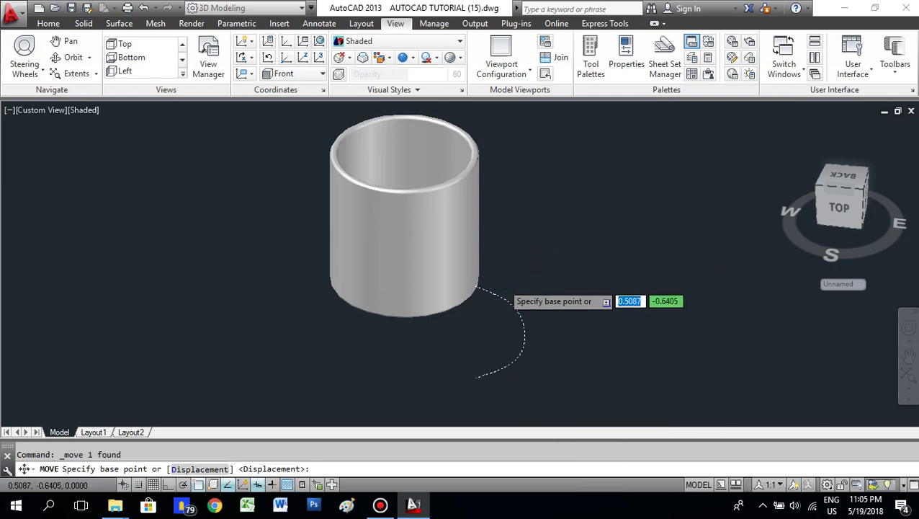
{"action": "scroll", "coordinate": [506, 285], "scroll_direction": "up", "scroll_amount": 3}
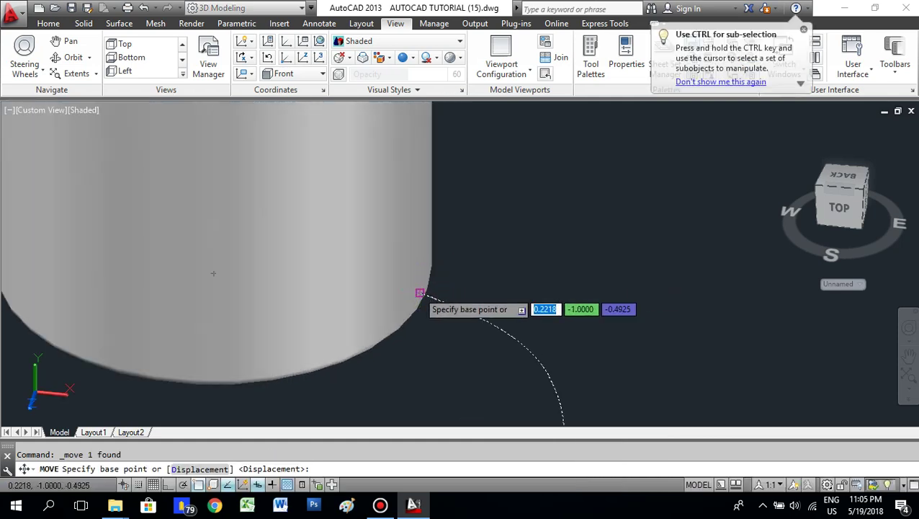
{"action": "left_click", "coordinate": [420, 293]}
{"action": "scroll", "coordinate": [432, 209], "scroll_direction": "down", "scroll_amount": 4}
{"action": "scroll", "coordinate": [411, 223], "scroll_direction": "up", "scroll_amount": 3}
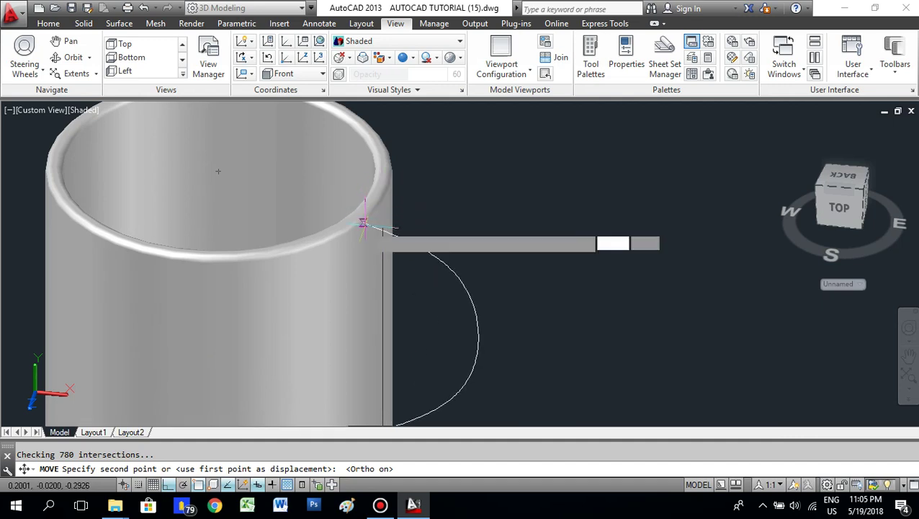
{"action": "scroll", "coordinate": [389, 200], "scroll_direction": "up", "scroll_amount": 3}
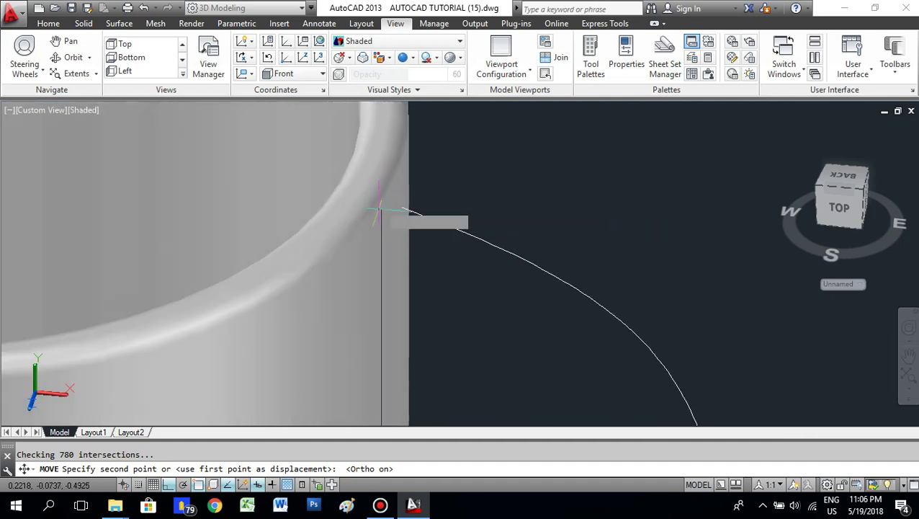
{"action": "scroll", "coordinate": [389, 189], "scroll_direction": "up", "scroll_amount": 1}
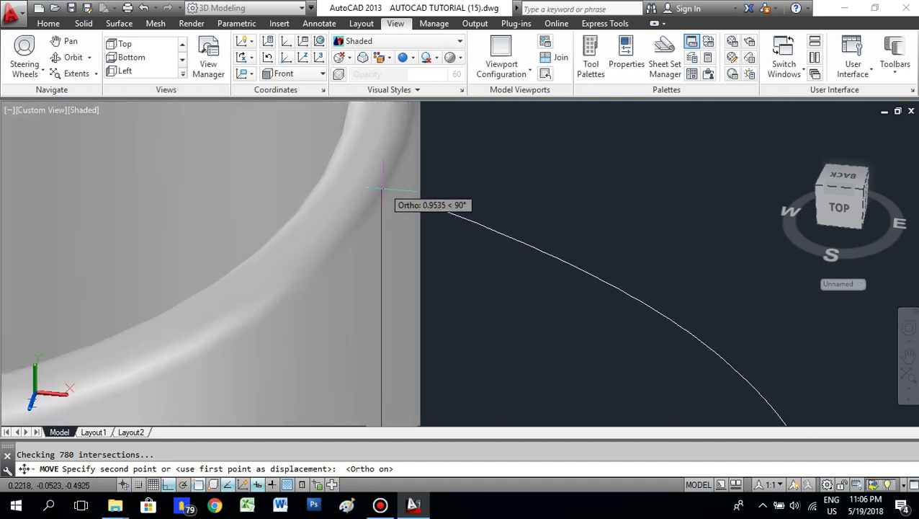
{"action": "scroll", "coordinate": [405, 194], "scroll_direction": "down", "scroll_amount": 1}
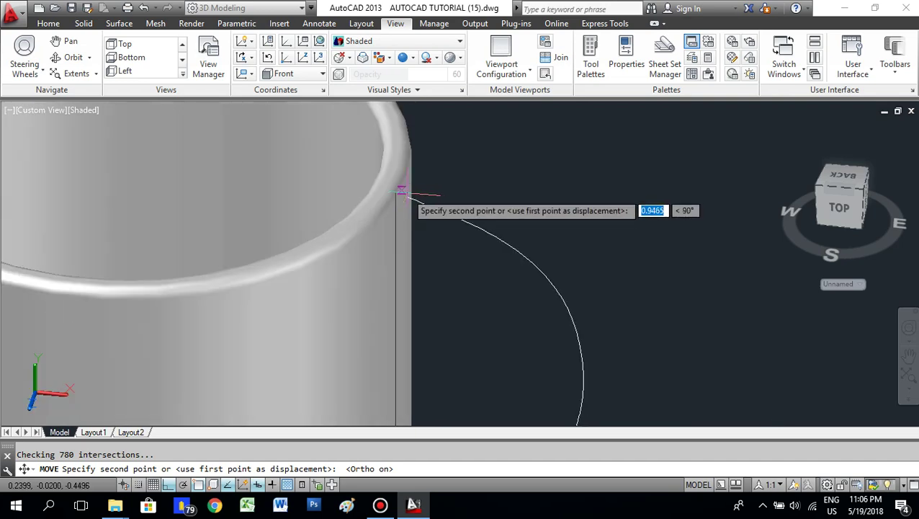
{"action": "scroll", "coordinate": [404, 189], "scroll_direction": "down", "scroll_amount": 1}
{"action": "scroll", "coordinate": [401, 202], "scroll_direction": "up", "scroll_amount": 1}
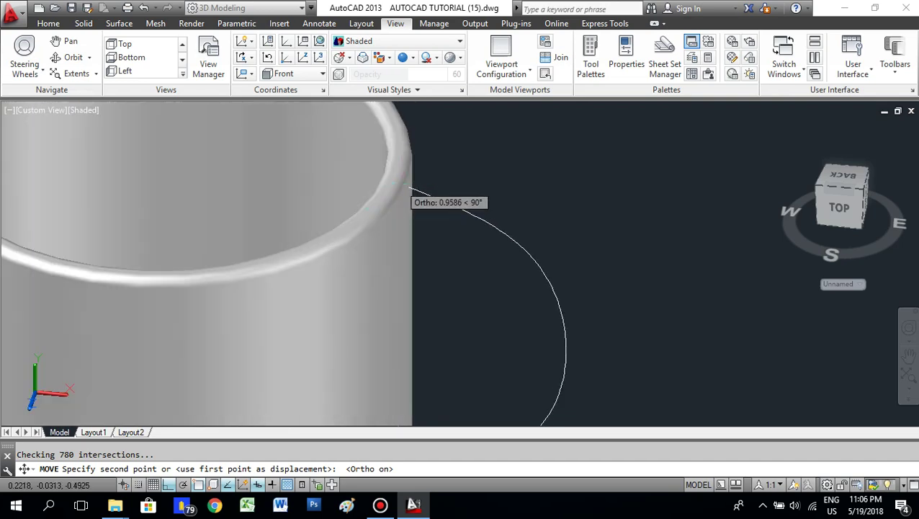
{"action": "scroll", "coordinate": [384, 217], "scroll_direction": "up", "scroll_amount": 4}
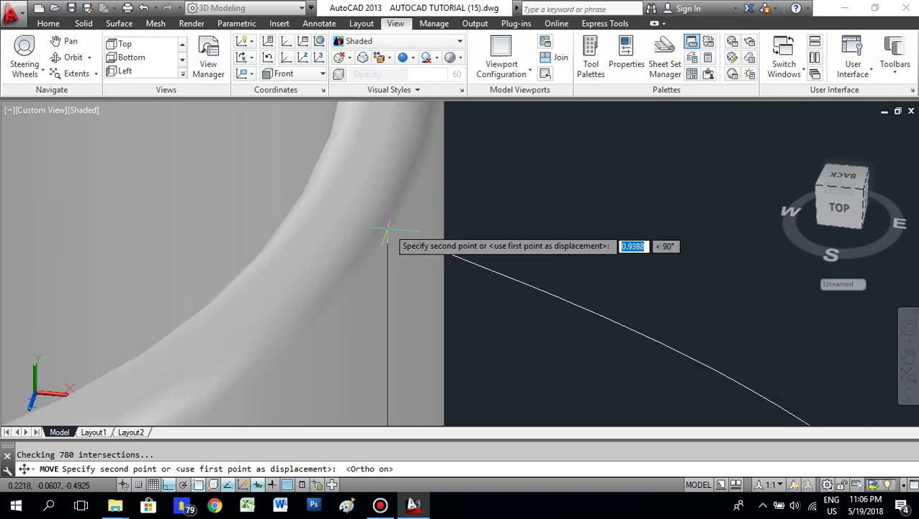
{"action": "scroll", "coordinate": [385, 232], "scroll_direction": "down", "scroll_amount": 3}
{"action": "scroll", "coordinate": [414, 239], "scroll_direction": "up", "scroll_amount": 1}
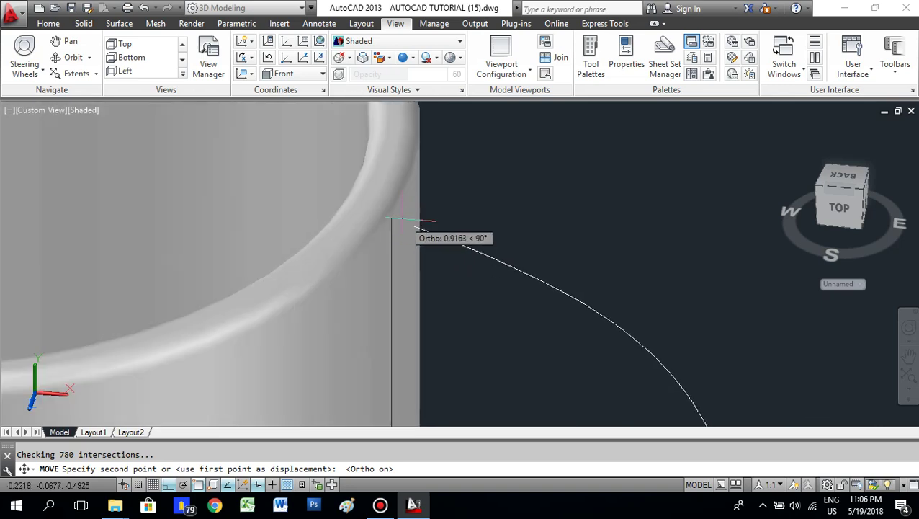
{"action": "scroll", "coordinate": [397, 196], "scroll_direction": "down", "scroll_amount": 3}
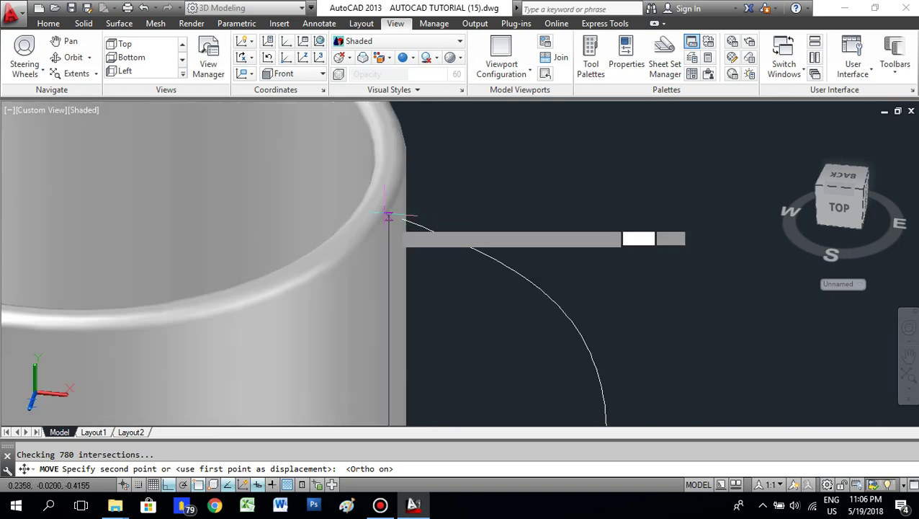
{"action": "scroll", "coordinate": [395, 225], "scroll_direction": "up", "scroll_amount": 3}
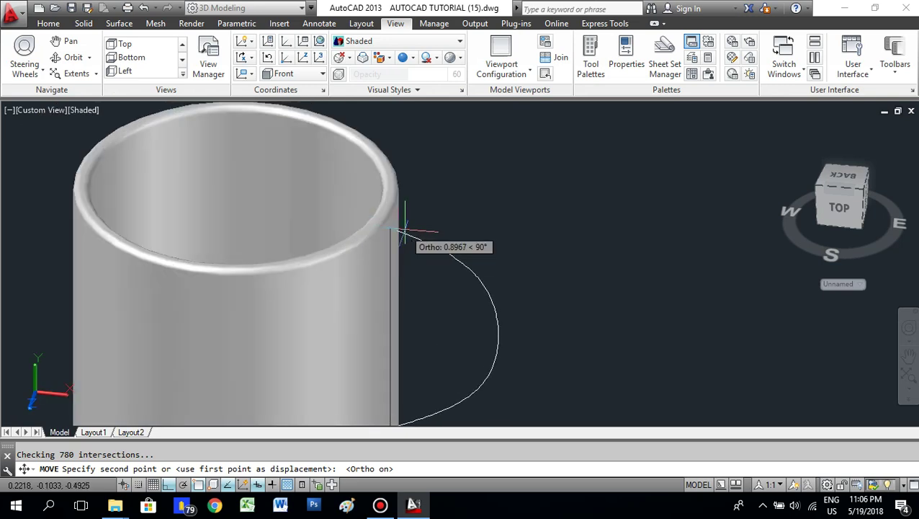
{"action": "key", "text": "Escape"}
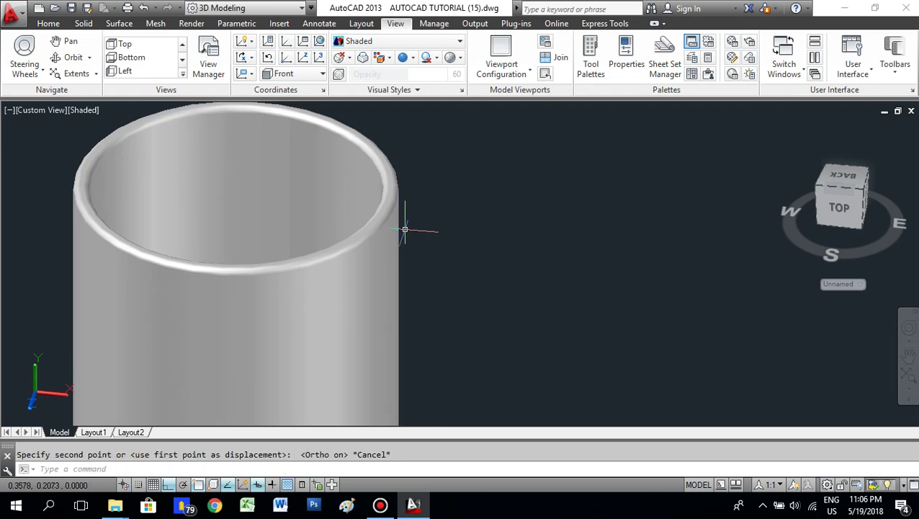
{"action": "scroll", "coordinate": [405, 229], "scroll_direction": "down", "scroll_amount": 5}
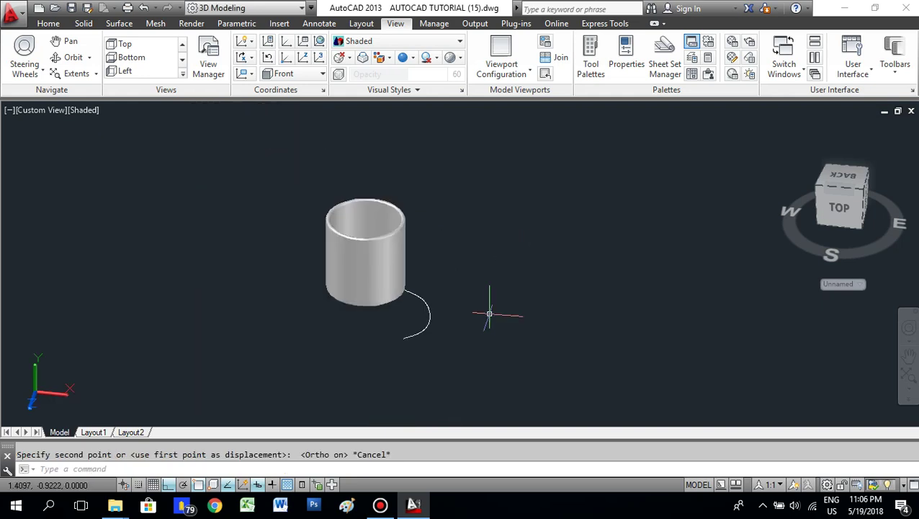
Step: Set the UCS to World and view the mug straight from the FRONT
{"action": "left_click", "coordinate": [524, 316]}
{"action": "left_click", "coordinate": [328, 220]}
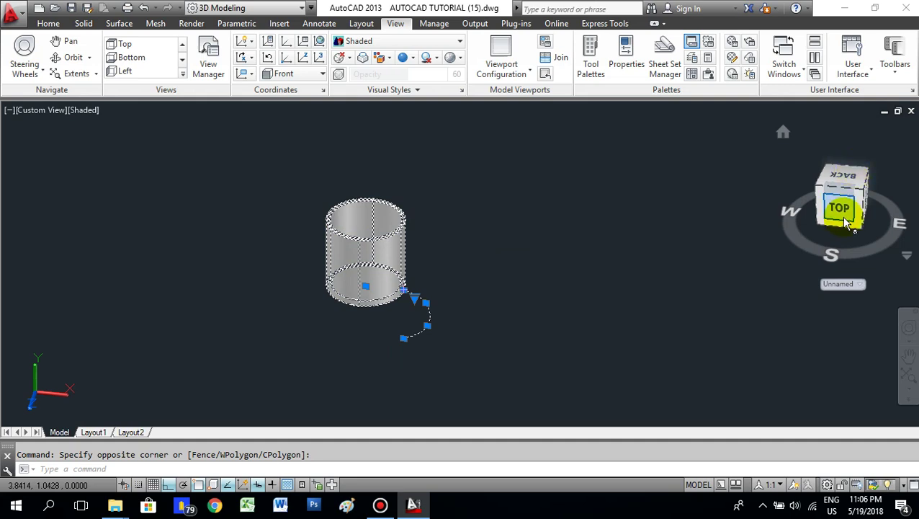
{"action": "left_click", "coordinate": [47, 23]}
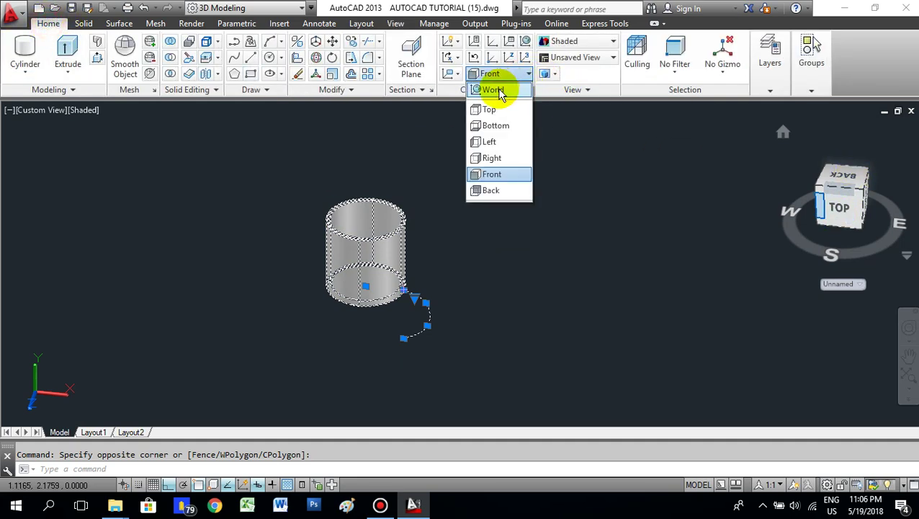
{"action": "left_click", "coordinate": [426, 149]}
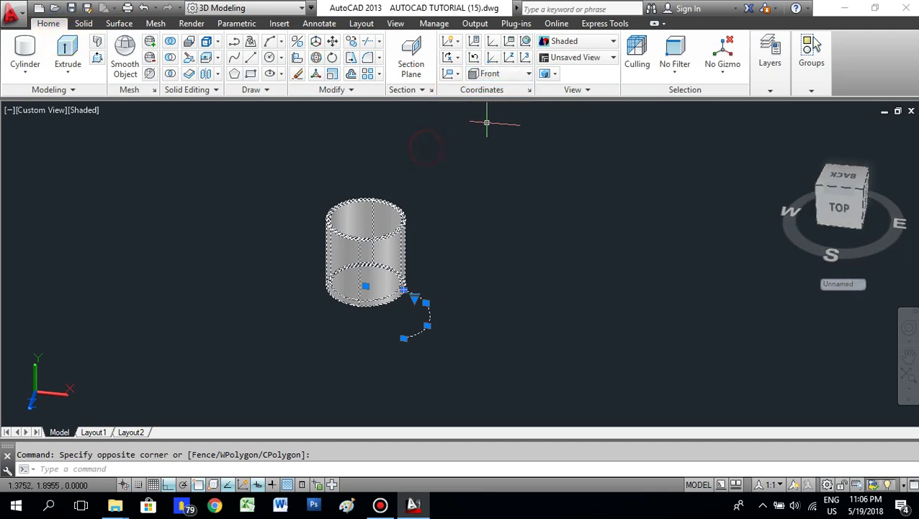
{"action": "left_click", "coordinate": [516, 76]}
{"action": "left_click", "coordinate": [496, 91]}
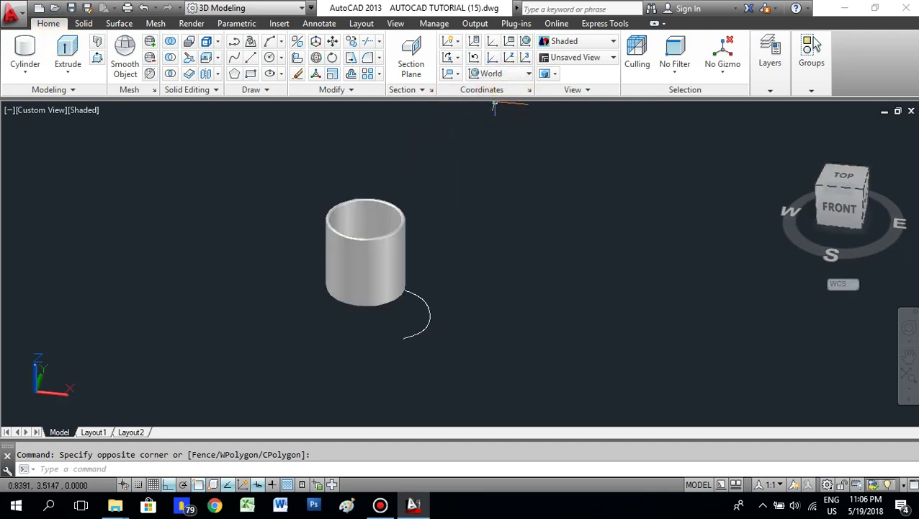
{"action": "left_click", "coordinate": [840, 210]}
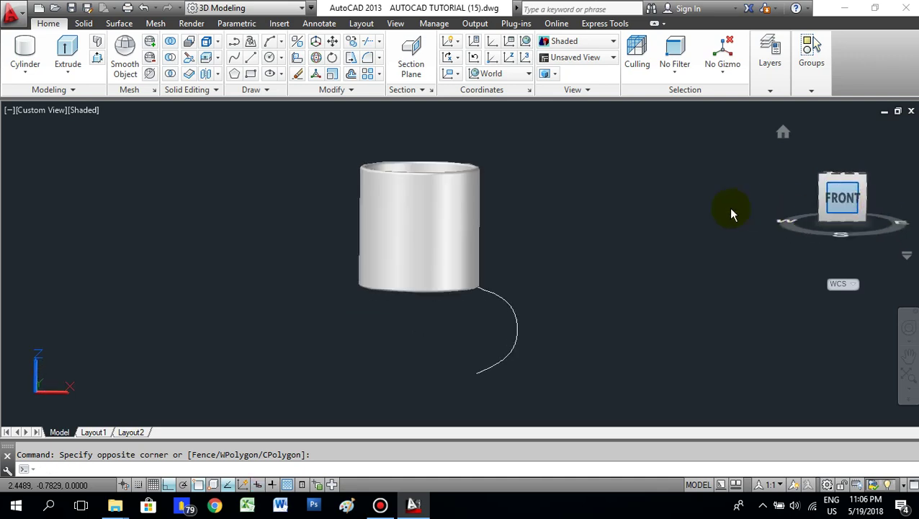
{"action": "left_click", "coordinate": [580, 287]}
{"action": "left_click", "coordinate": [479, 333]}
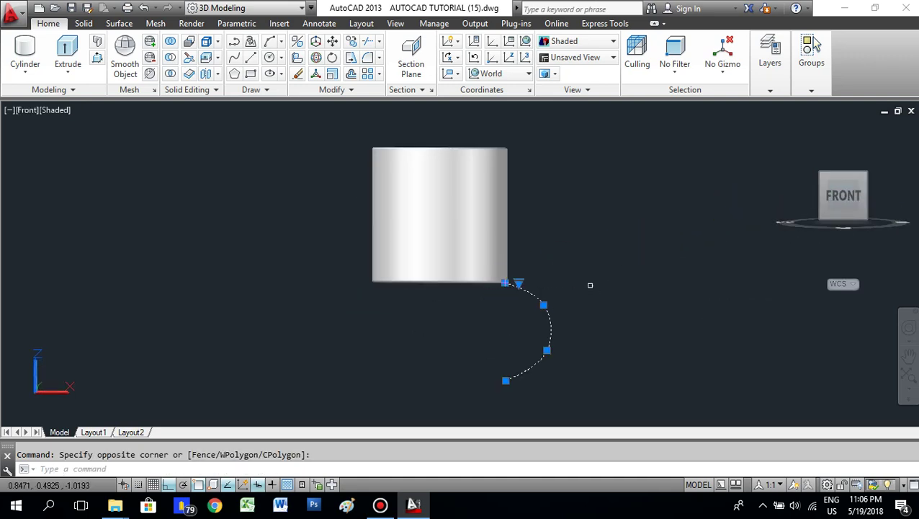
{"action": "right_click", "coordinate": [604, 257]}
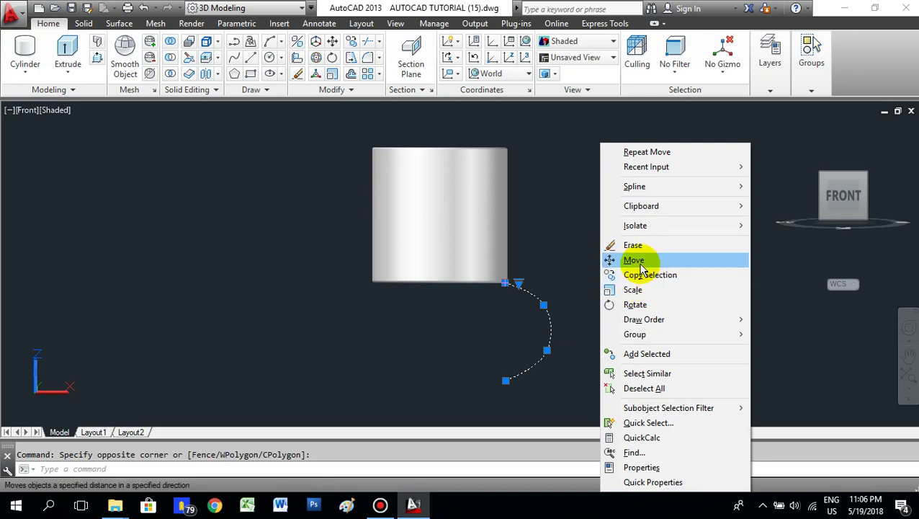
{"action": "left_click", "coordinate": [634, 260]}
{"action": "left_click", "coordinate": [601, 301]}
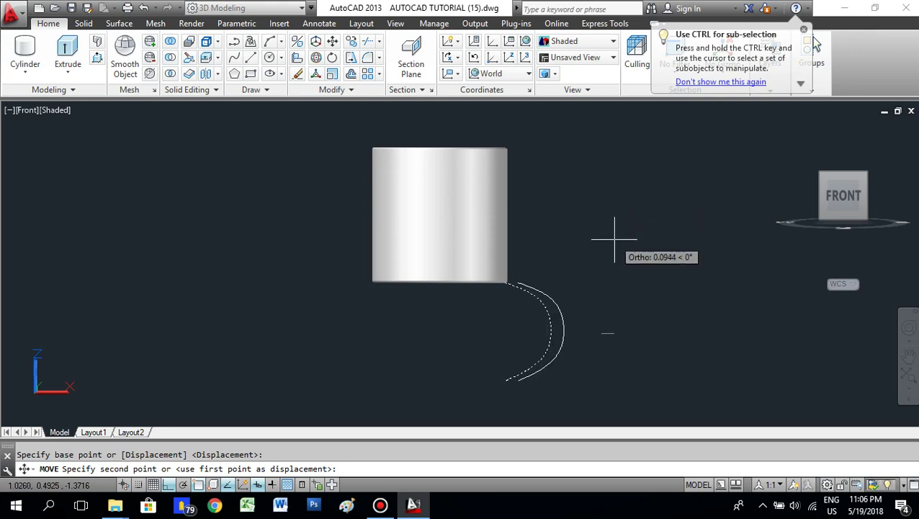
{"action": "key", "text": "Escape"}
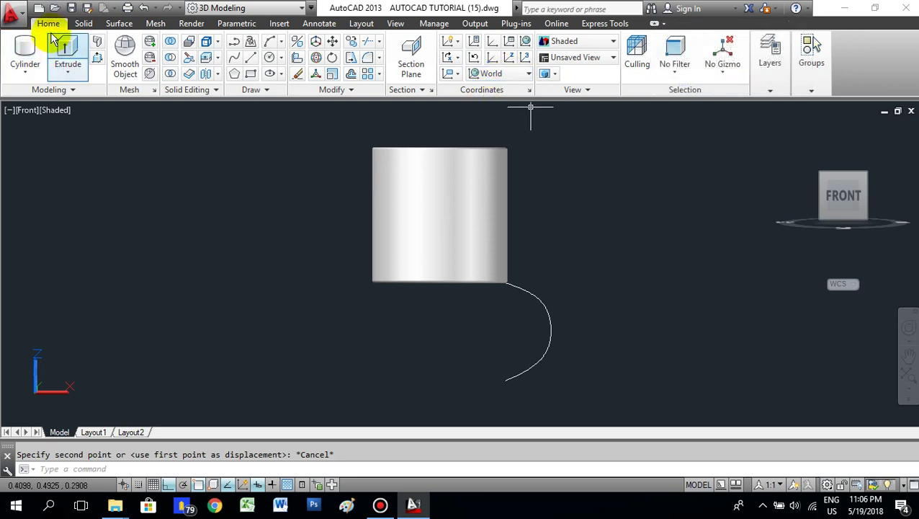
Step: Set the UCS to Front and move the handle arc from its top end to the cylinder's right side
{"action": "left_click", "coordinate": [513, 74]}
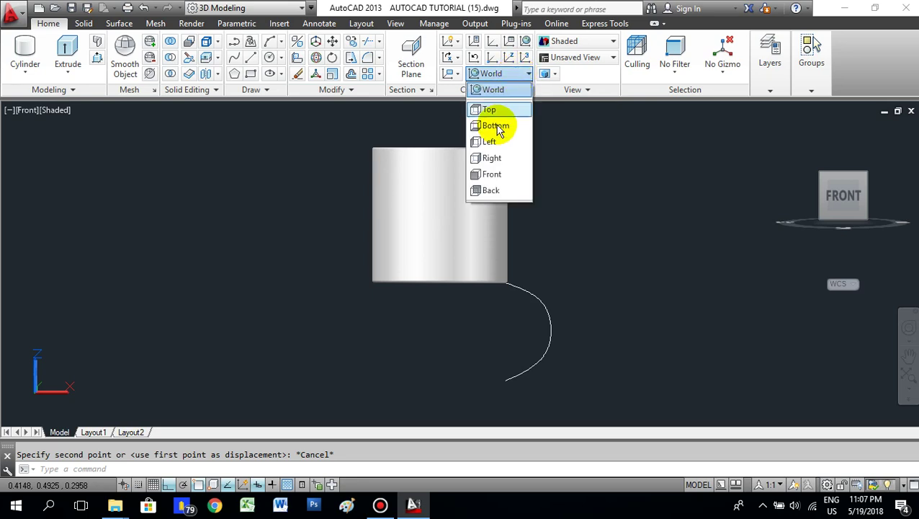
{"action": "left_click", "coordinate": [493, 175]}
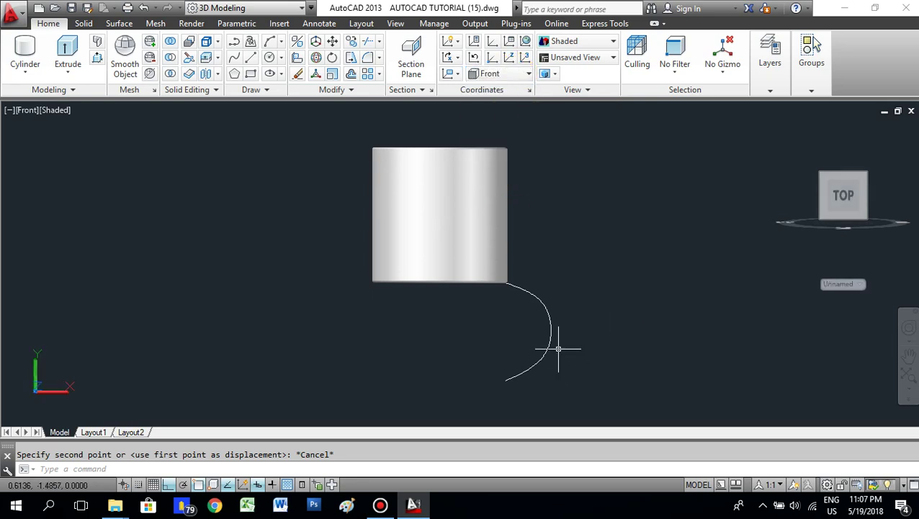
{"action": "left_click", "coordinate": [548, 310]}
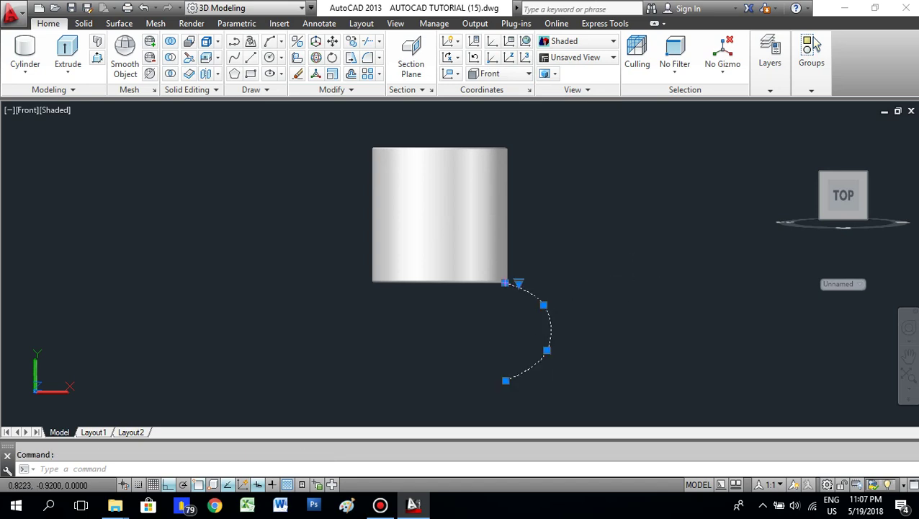
{"action": "right_click", "coordinate": [553, 242]}
{"action": "left_click", "coordinate": [586, 260]}
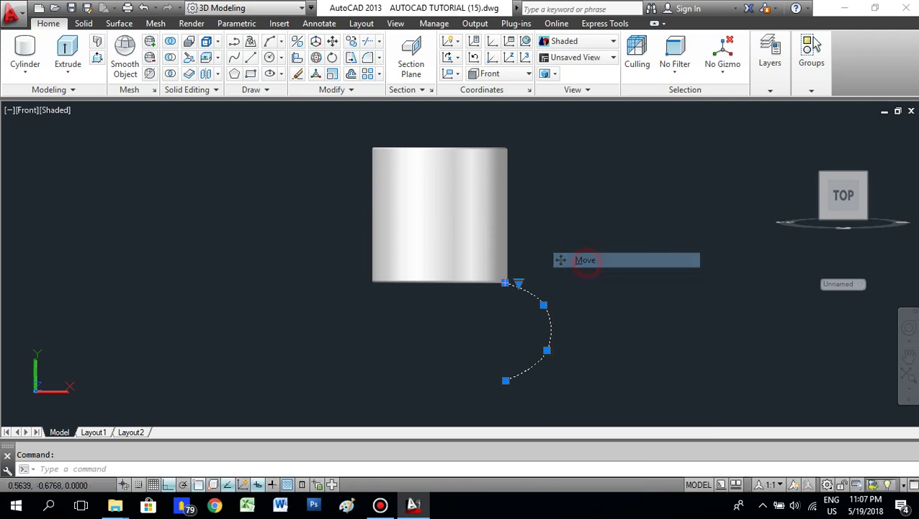
{"action": "left_click", "coordinate": [589, 330]}
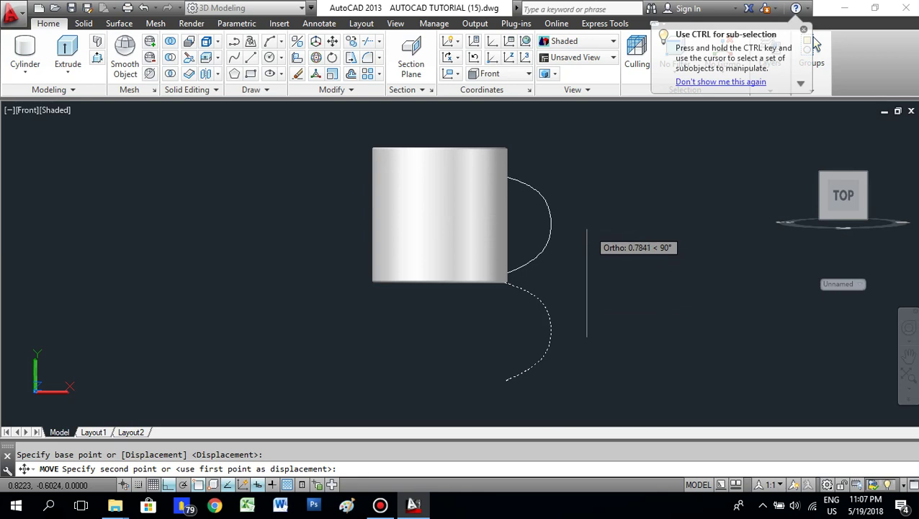
{"action": "left_click", "coordinate": [592, 225]}
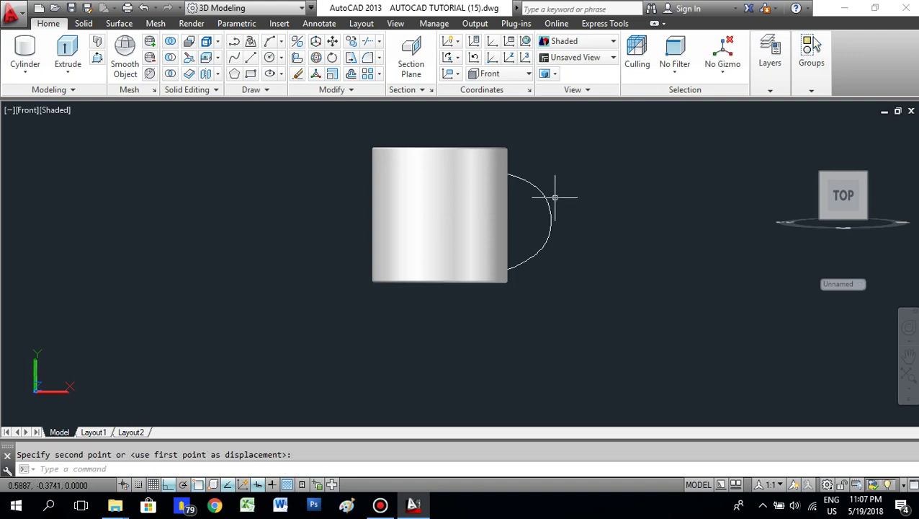
Step: Orbit the view to look down into the hollow mug at an angle, handle curve beside it
{"action": "left_click", "coordinate": [392, 24]}
{"action": "left_click", "coordinate": [73, 56]}
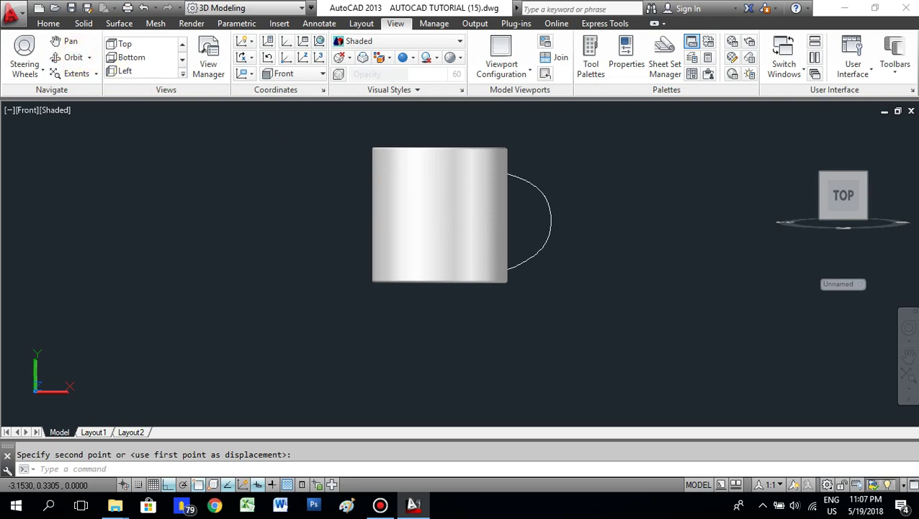
{"action": "left_click_drag", "start_coordinate": [566, 179], "coordinate": [513, 261]}
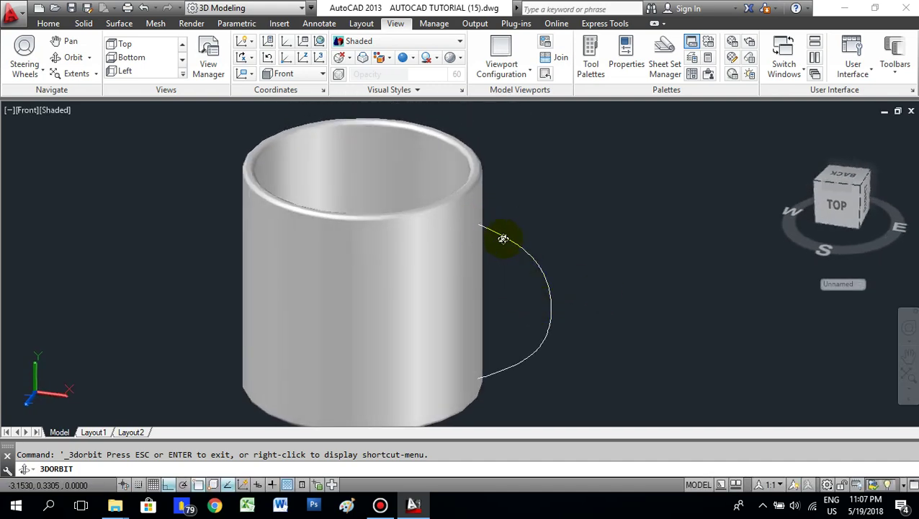
{"action": "left_click_drag", "start_coordinate": [523, 271], "coordinate": [491, 283]}
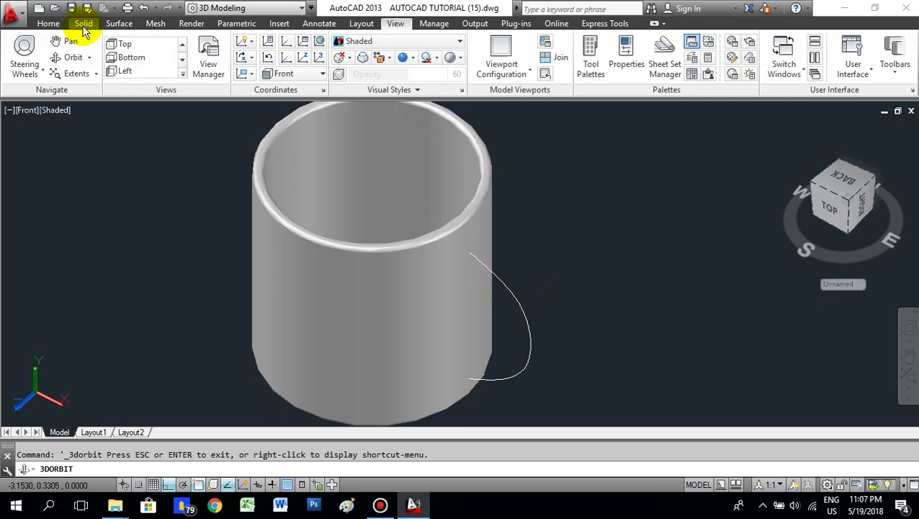
{"action": "left_click", "coordinate": [47, 23]}
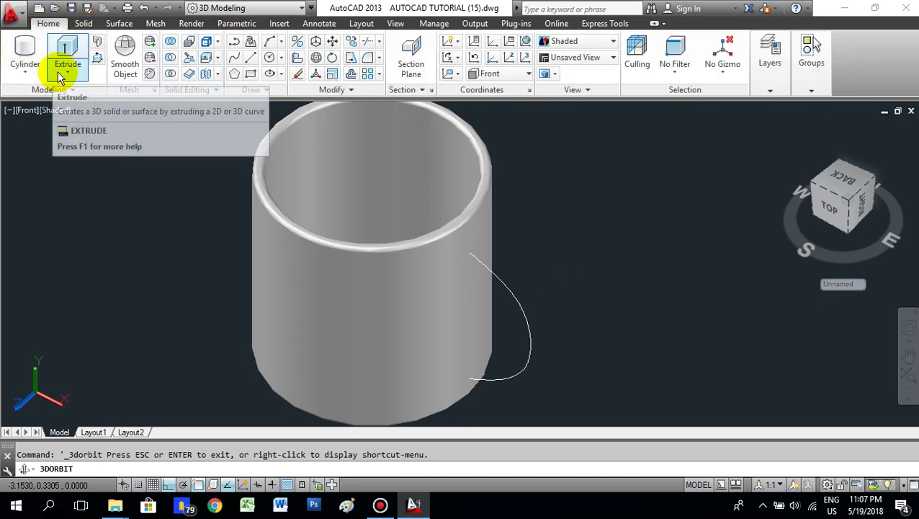
Step: Start a Circle command, then cancel it
{"action": "left_click", "coordinate": [271, 60]}
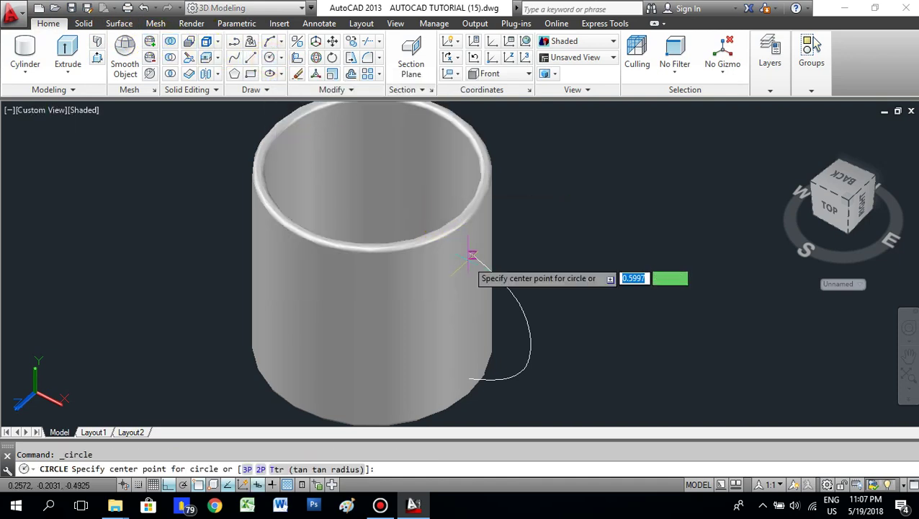
{"action": "scroll", "coordinate": [471, 254], "scroll_direction": "up", "scroll_amount": 4}
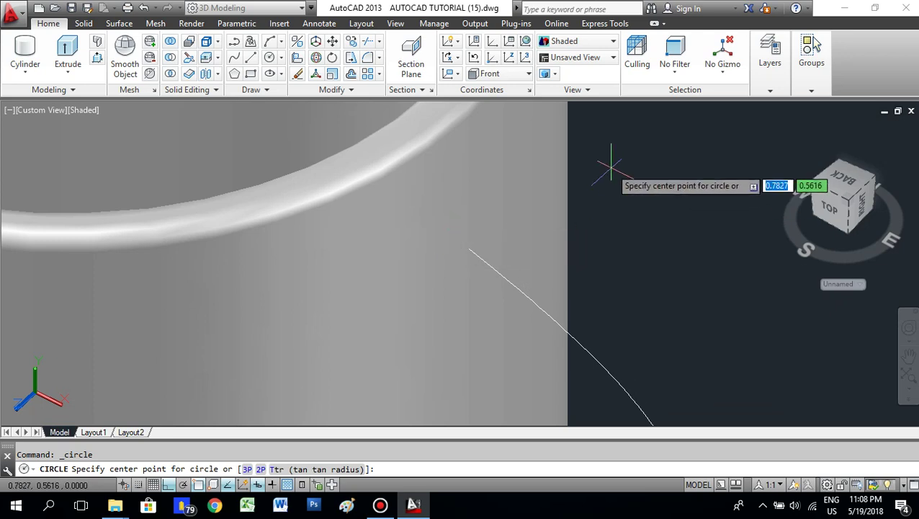
{"action": "key", "text": "Escape"}
{"action": "scroll", "coordinate": [608, 235], "scroll_direction": "down", "scroll_amount": 3}
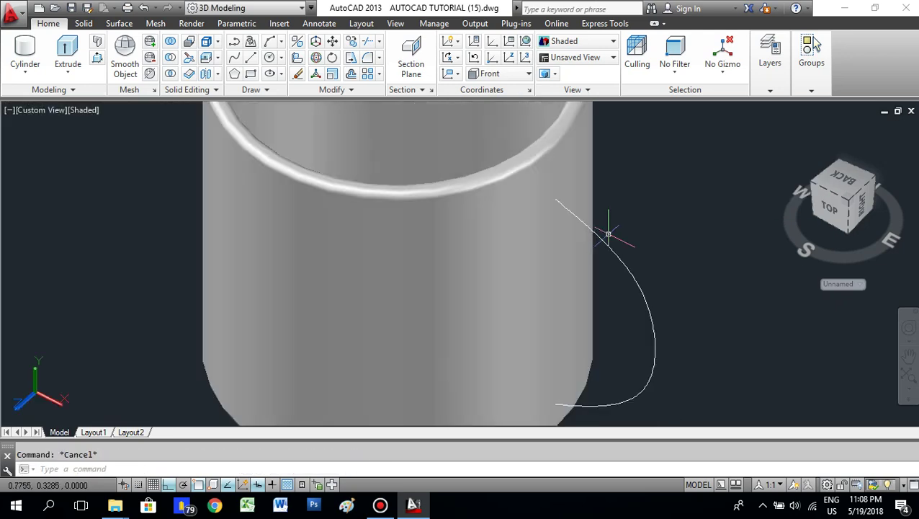
Step: Window-select the handle spline and shift it slightly so its ends sit against the mug's wall
{"action": "middle_click_drag", "start_coordinate": [638, 265], "coordinate": [600, 236]}
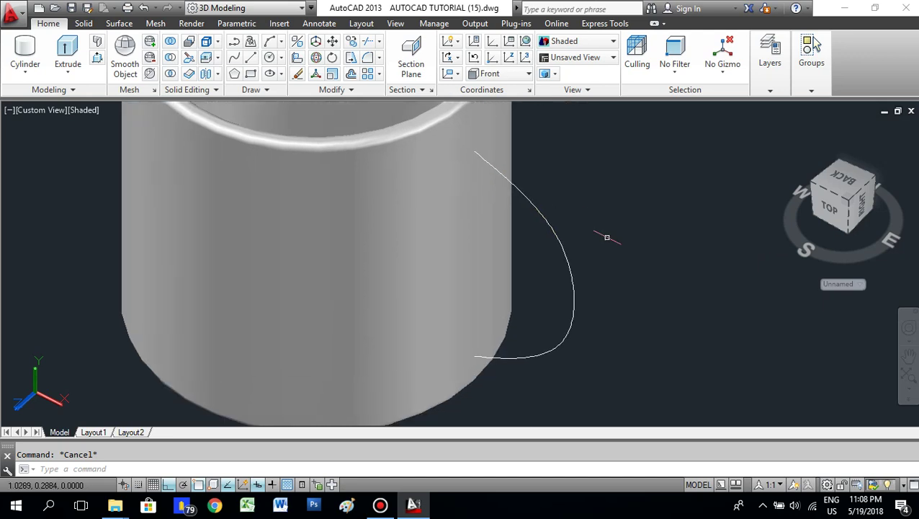
{"action": "left_click", "coordinate": [569, 254]}
{"action": "left_click", "coordinate": [558, 246]}
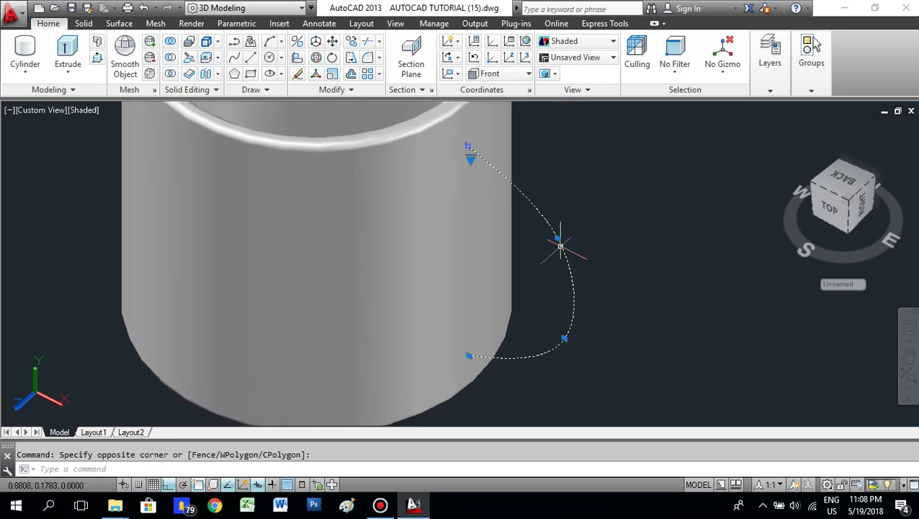
{"action": "right_click", "coordinate": [554, 244]}
{"action": "left_click", "coordinate": [611, 260]}
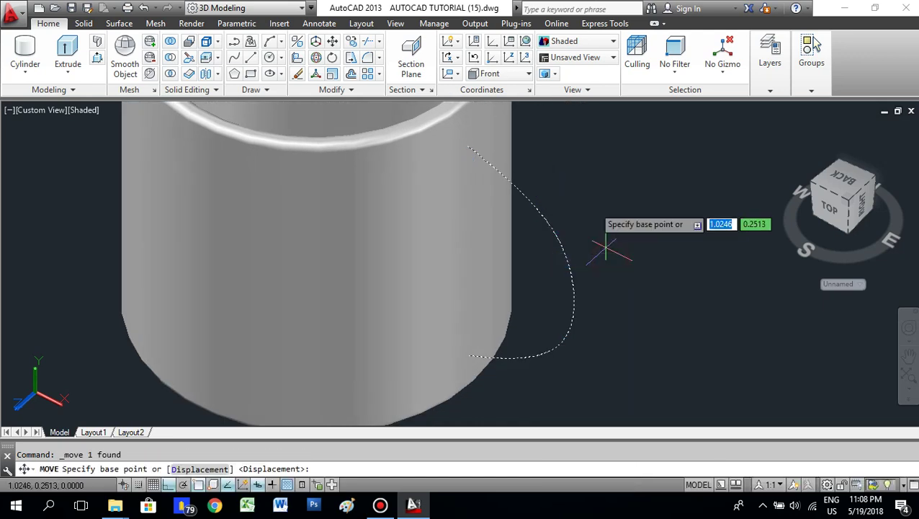
{"action": "left_click", "coordinate": [595, 195]}
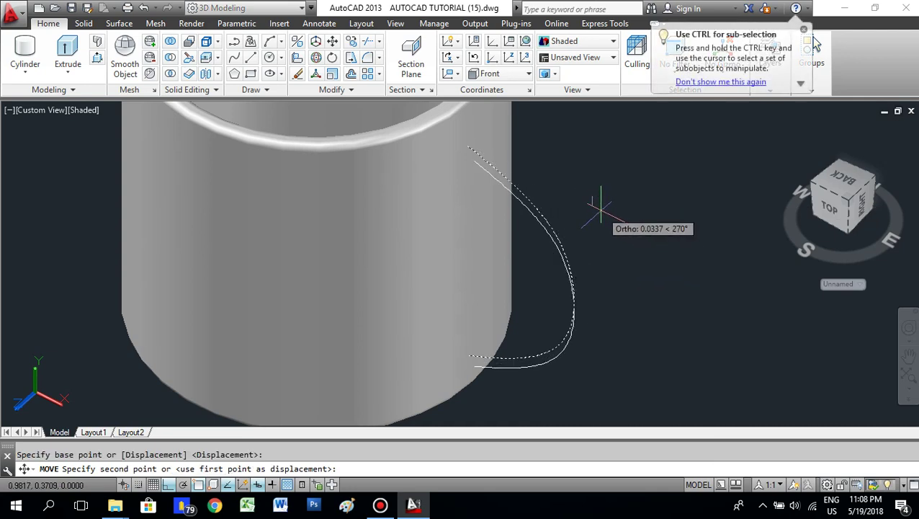
{"action": "left_click", "coordinate": [607, 206]}
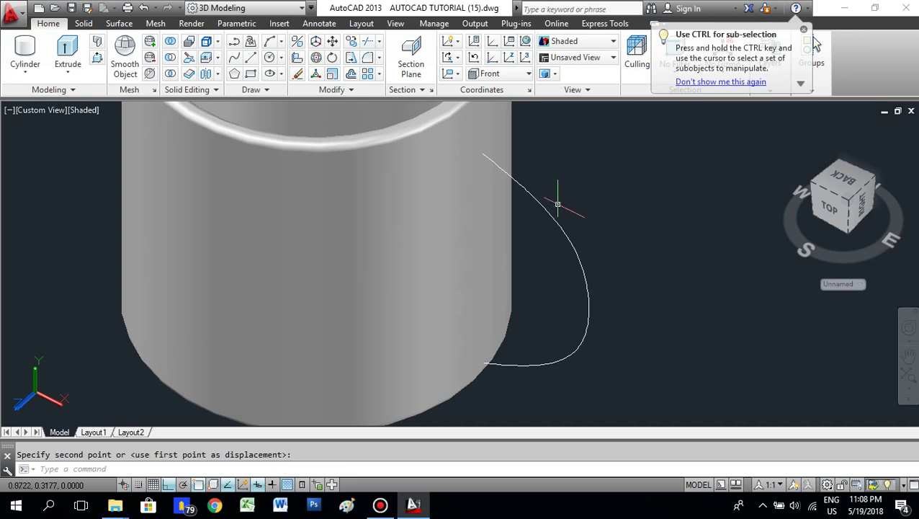
{"action": "scroll", "coordinate": [558, 202], "scroll_direction": "down", "scroll_amount": 3}
{"action": "left_click", "coordinate": [533, 225]}
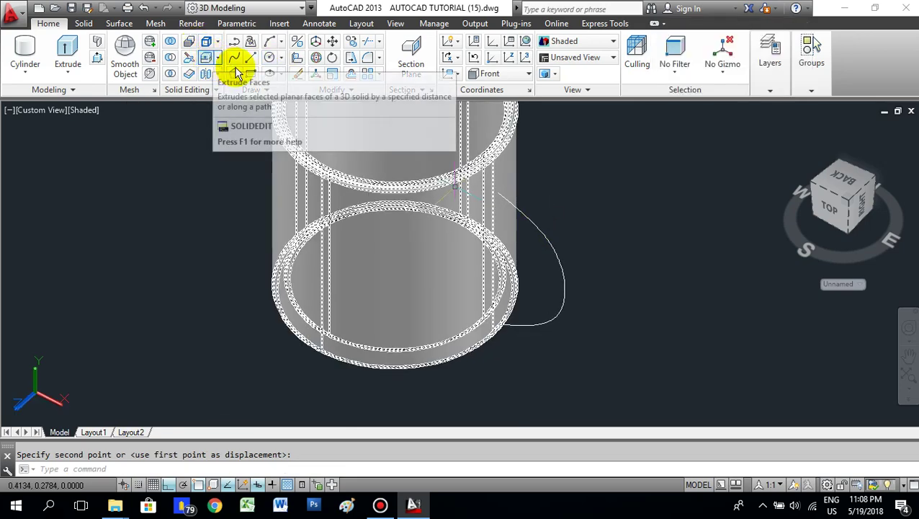
Step: Start a circle centred on the handle curve's top end, then cancel it
{"action": "left_click", "coordinate": [269, 57]}
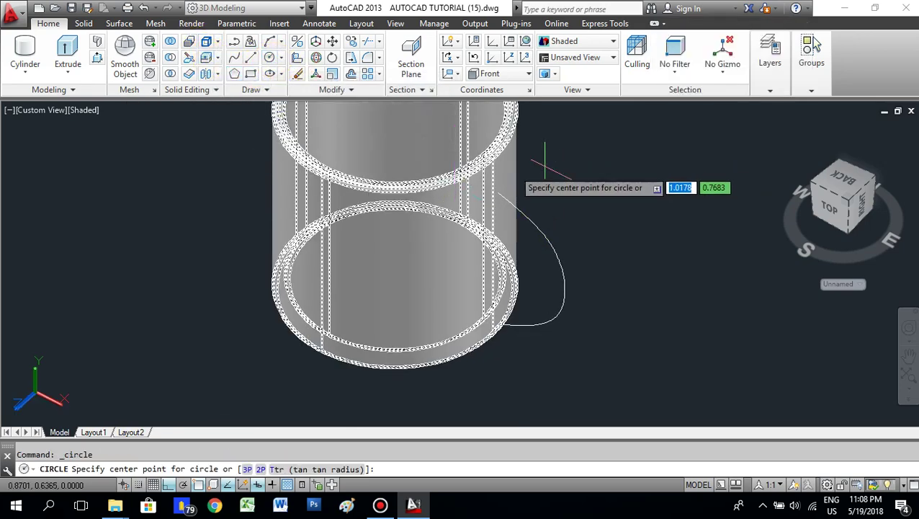
{"action": "scroll", "coordinate": [522, 187], "scroll_direction": "up", "scroll_amount": 4}
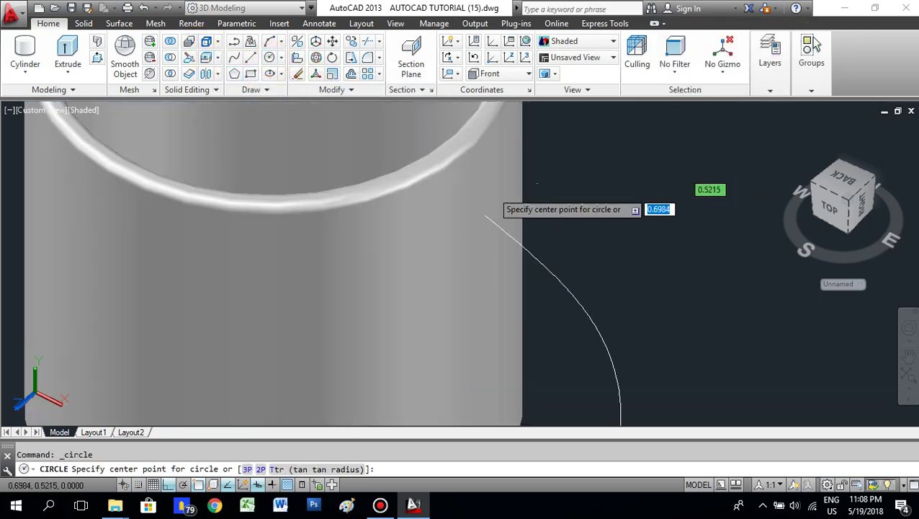
{"action": "left_click", "coordinate": [486, 216]}
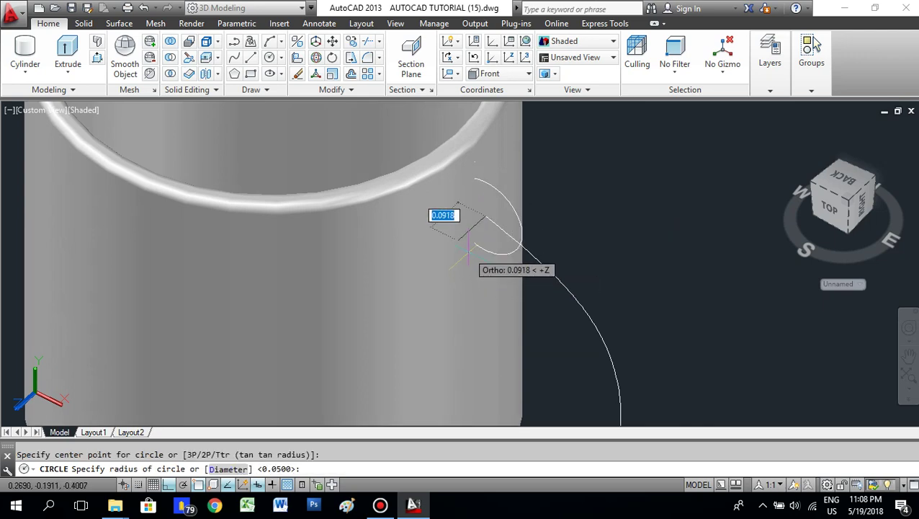
{"action": "key", "text": "Escape"}
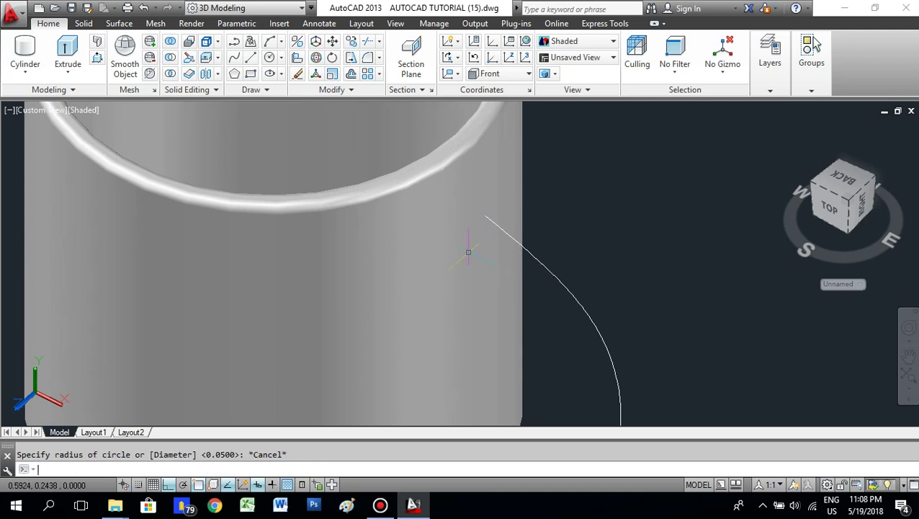
{"action": "left_click", "coordinate": [499, 75]}
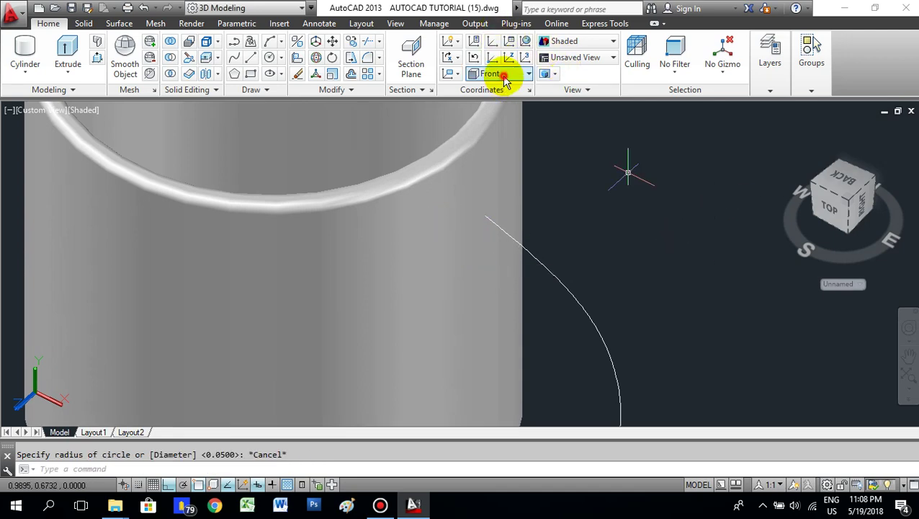
Step: Switch the UCS from Front to World and zoom in on the handle path
{"action": "left_click", "coordinate": [494, 89]}
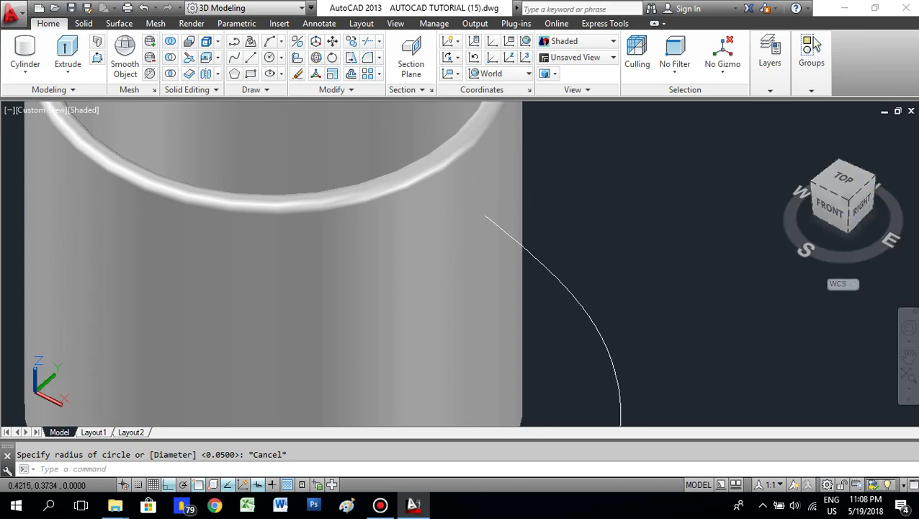
{"action": "key", "text": "ctrl+a"}
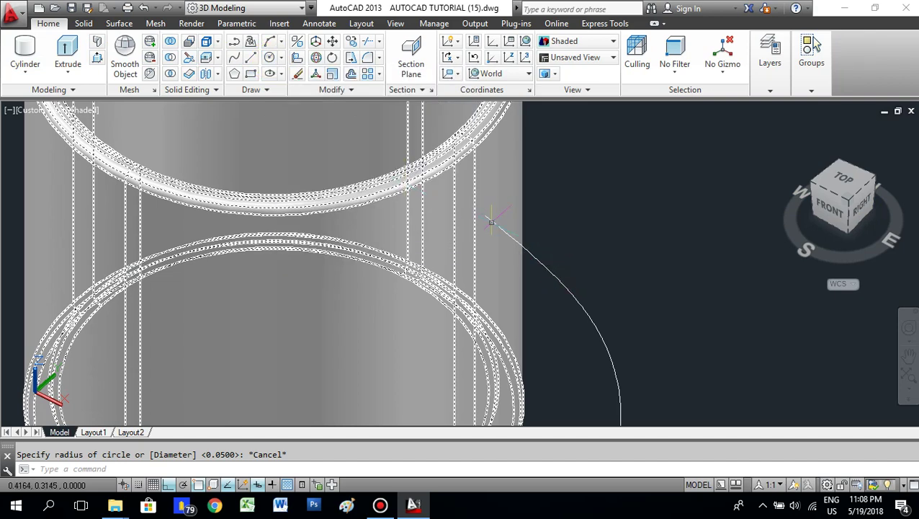
{"action": "scroll", "coordinate": [492, 221], "scroll_direction": "down", "scroll_amount": 2}
{"action": "scroll", "coordinate": [497, 221], "scroll_direction": "up", "scroll_amount": 3}
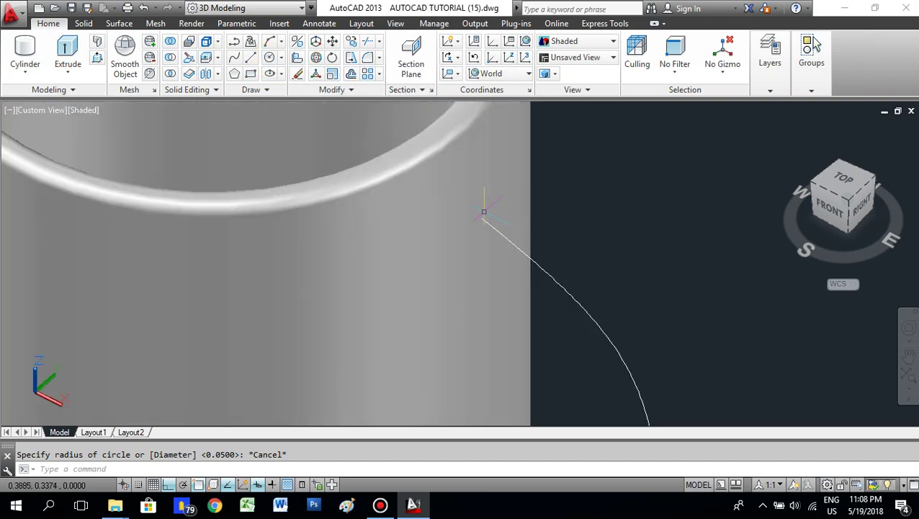
{"action": "scroll", "coordinate": [492, 219], "scroll_direction": "up", "scroll_amount": 3}
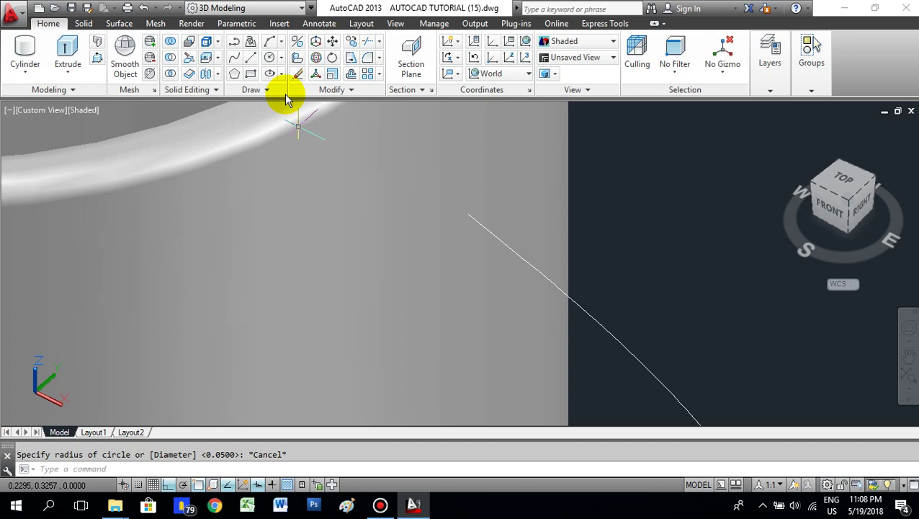
Step: Start a circle centred on the curve's upper end, then cancel it
{"action": "left_click", "coordinate": [270, 59]}
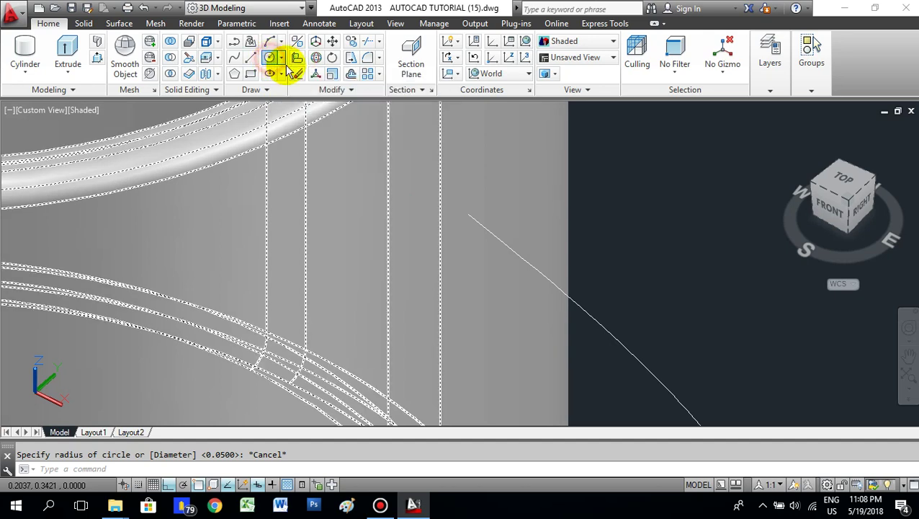
{"action": "left_click", "coordinate": [468, 214]}
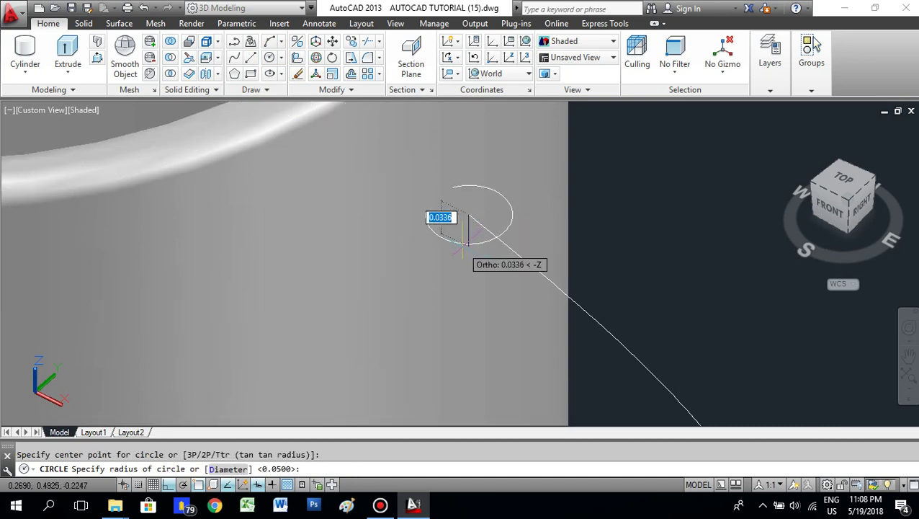
{"action": "key", "text": "Escape"}
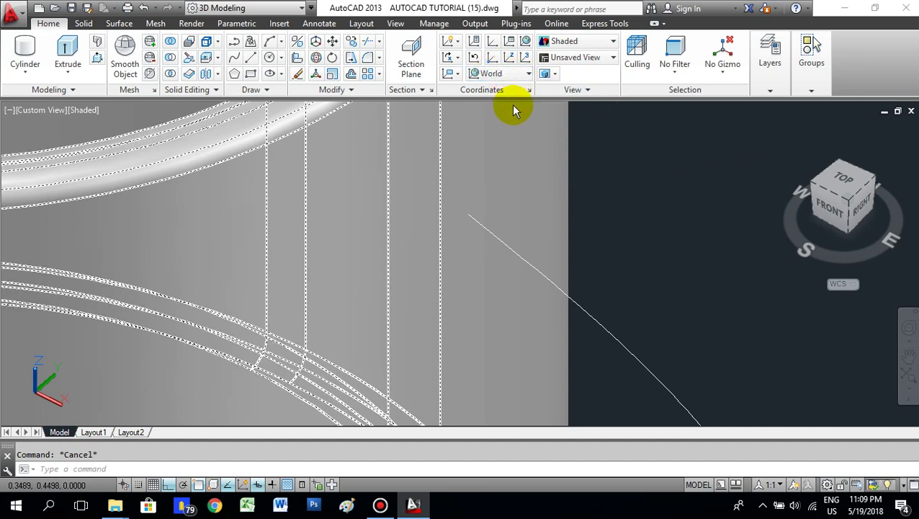
Step: Set the UCS to Right and draw a 0.05-radius circle at the handle path's upper end
{"action": "left_click", "coordinate": [528, 74]}
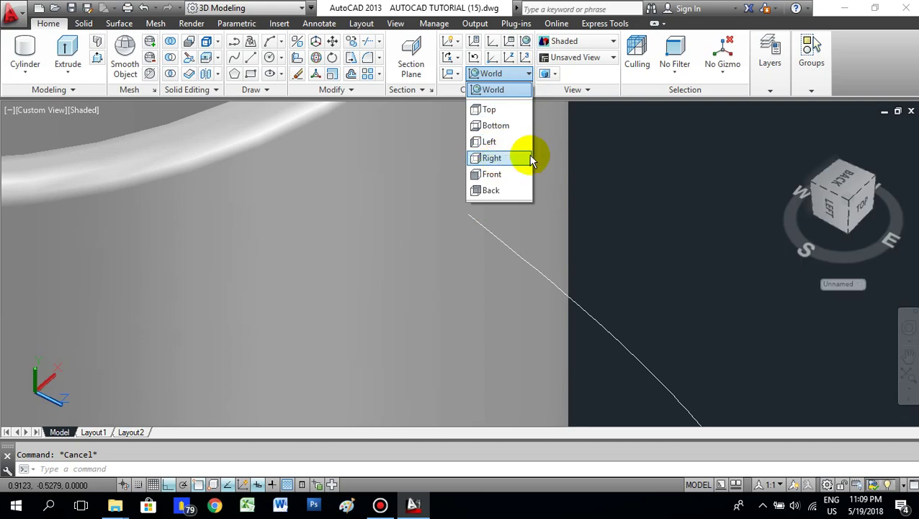
{"action": "left_click", "coordinate": [524, 157]}
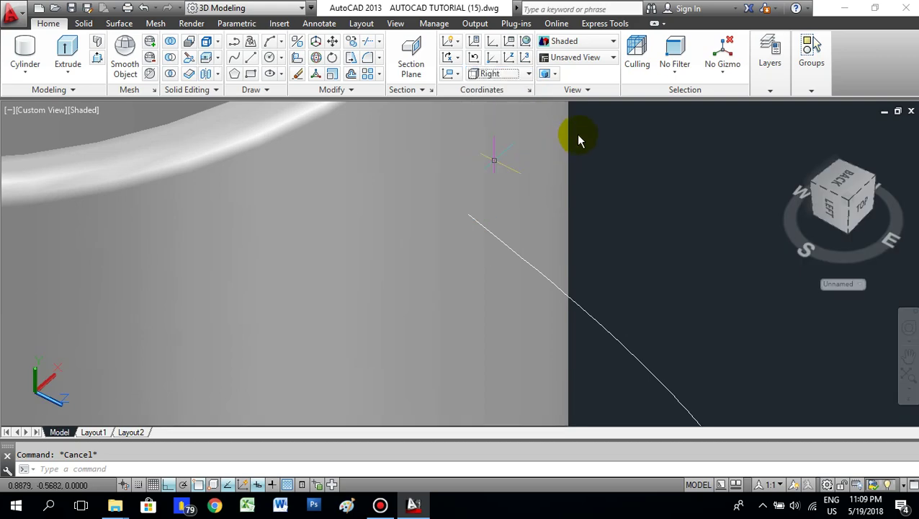
{"action": "left_click", "coordinate": [270, 58]}
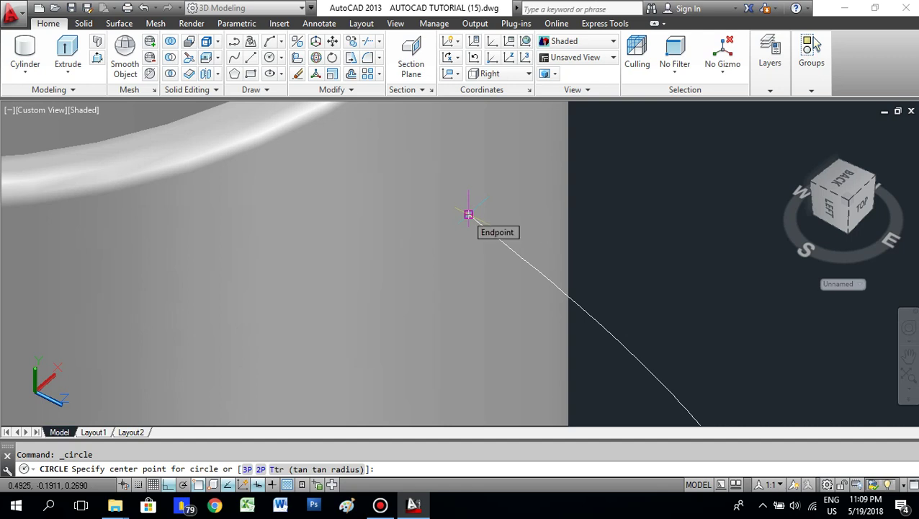
{"action": "left_click", "coordinate": [468, 214]}
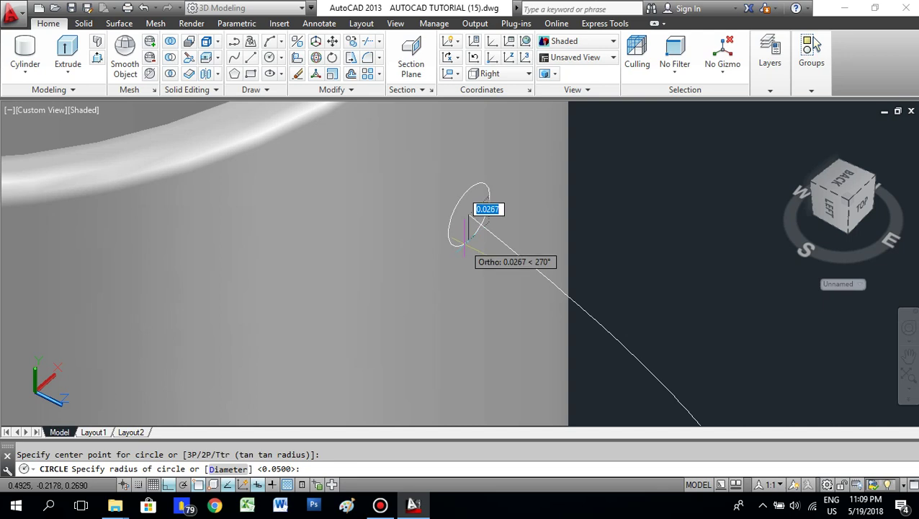
{"action": "type", "text": "0"}
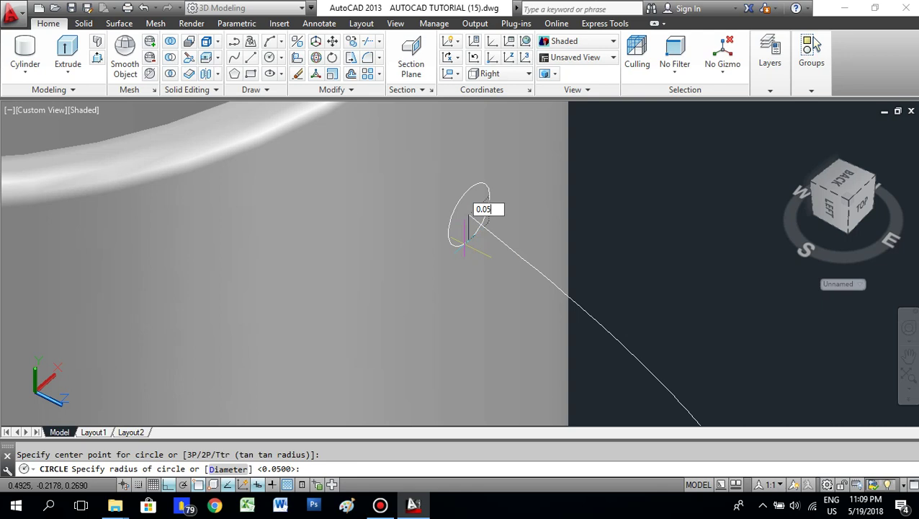
{"action": "key", "text": "Return"}
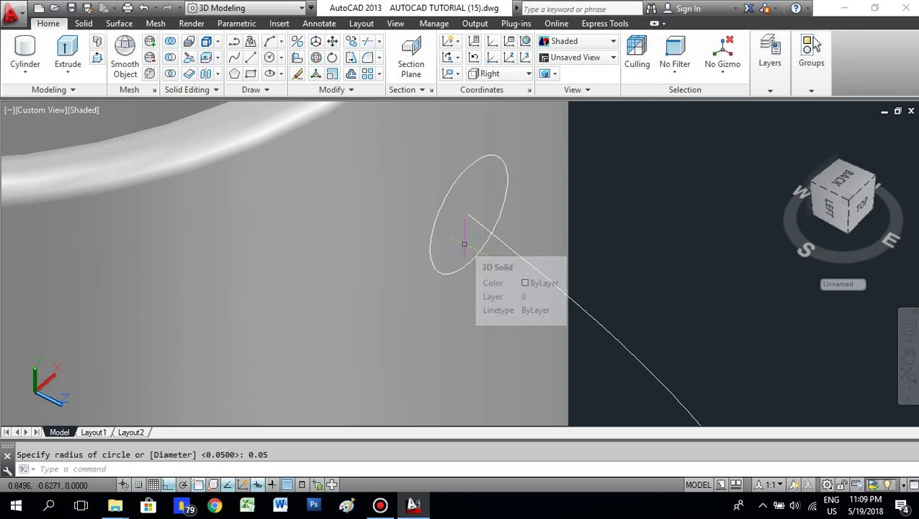
{"action": "scroll", "coordinate": [466, 242], "scroll_direction": "down", "scroll_amount": 8}
{"action": "scroll", "coordinate": [477, 174], "scroll_direction": "down", "scroll_amount": 3}
{"action": "scroll", "coordinate": [468, 188], "scroll_direction": "up", "scroll_amount": 6}
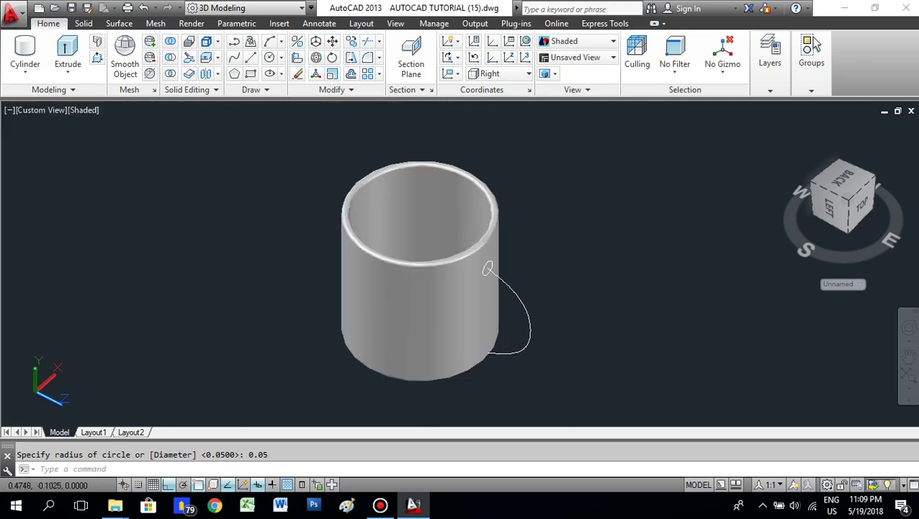
Step: Show the Surface tools and centre the view on the profile circle and path
{"action": "left_click", "coordinate": [83, 23]}
{"action": "left_click", "coordinate": [120, 24]}
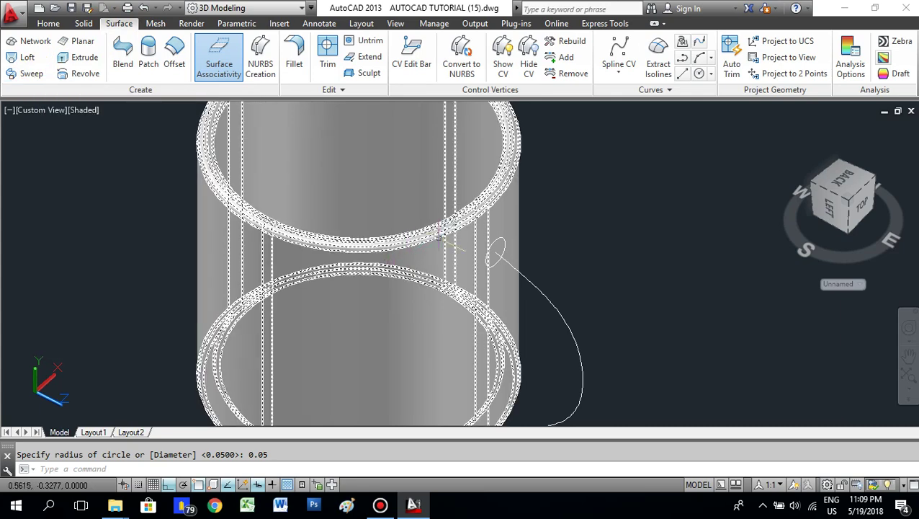
{"action": "middle_click_drag", "start_coordinate": [549, 303], "coordinate": [512, 276]}
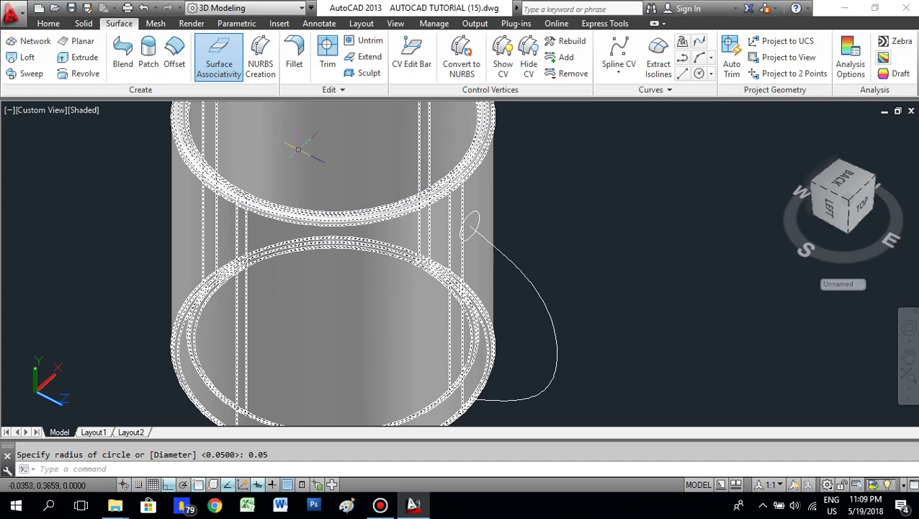
{"action": "scroll", "coordinate": [473, 187], "scroll_direction": "up", "scroll_amount": 2}
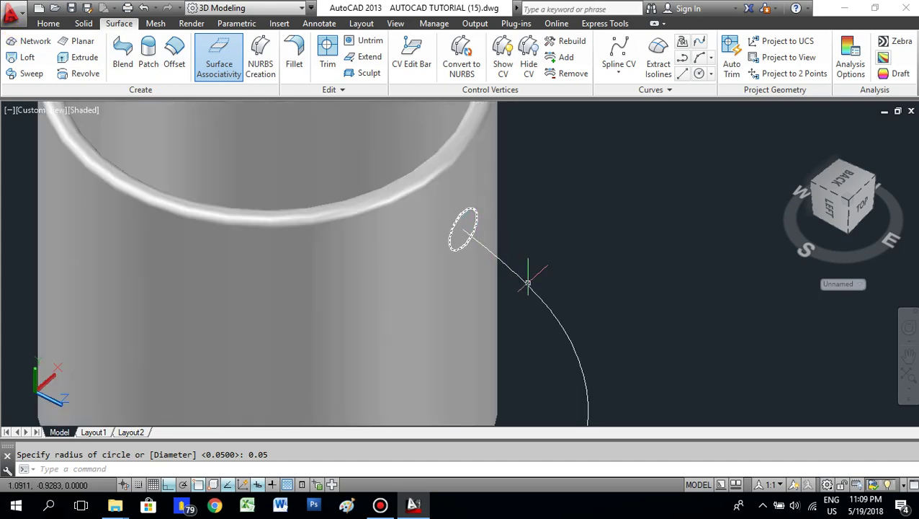
{"action": "middle_click_drag", "start_coordinate": [484, 238], "coordinate": [433, 175]}
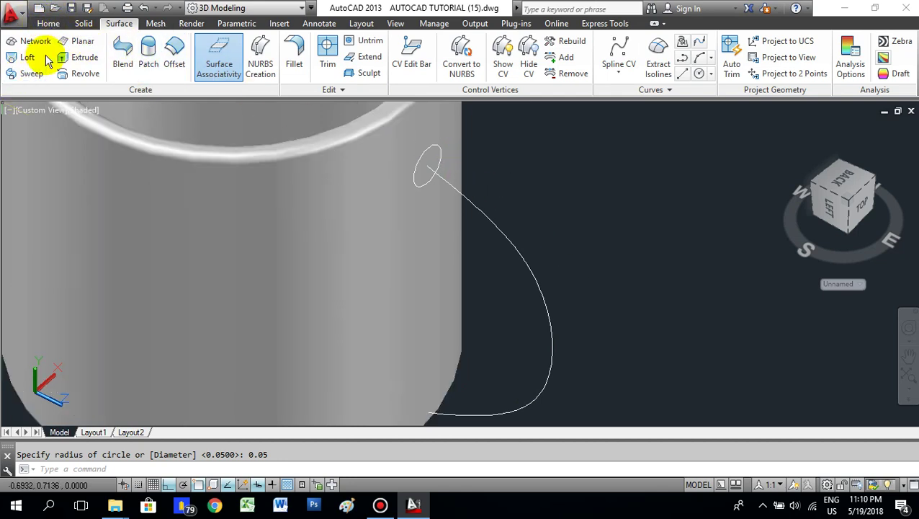
Step: Sweep the 0.05 circle along the spline path to create the tubular handle
{"action": "left_click", "coordinate": [41, 79]}
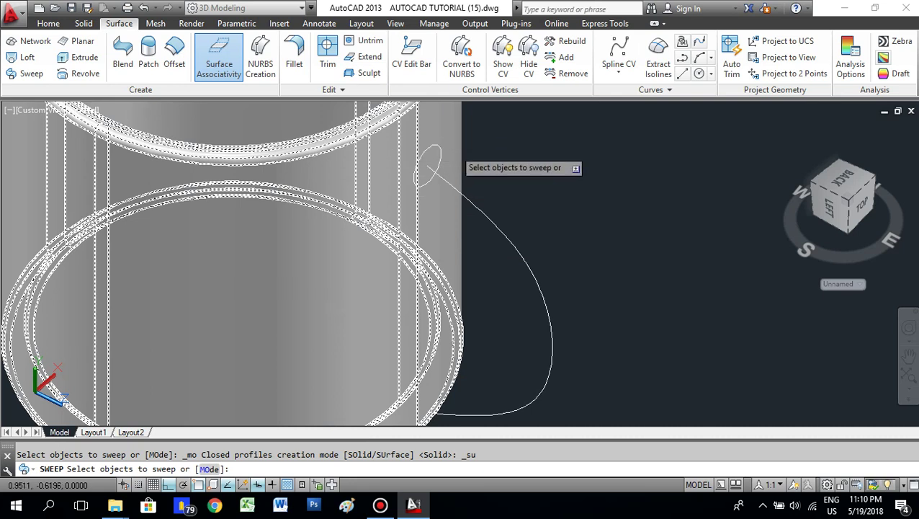
{"action": "scroll", "coordinate": [447, 159], "scroll_direction": "up", "scroll_amount": 3}
{"action": "left_click", "coordinate": [423, 153]}
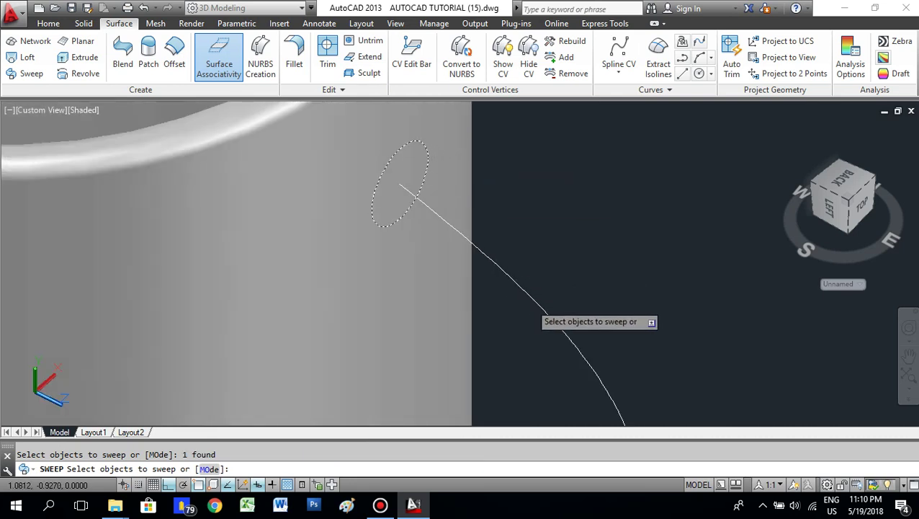
{"action": "scroll", "coordinate": [506, 222], "scroll_direction": "up", "scroll_amount": 3}
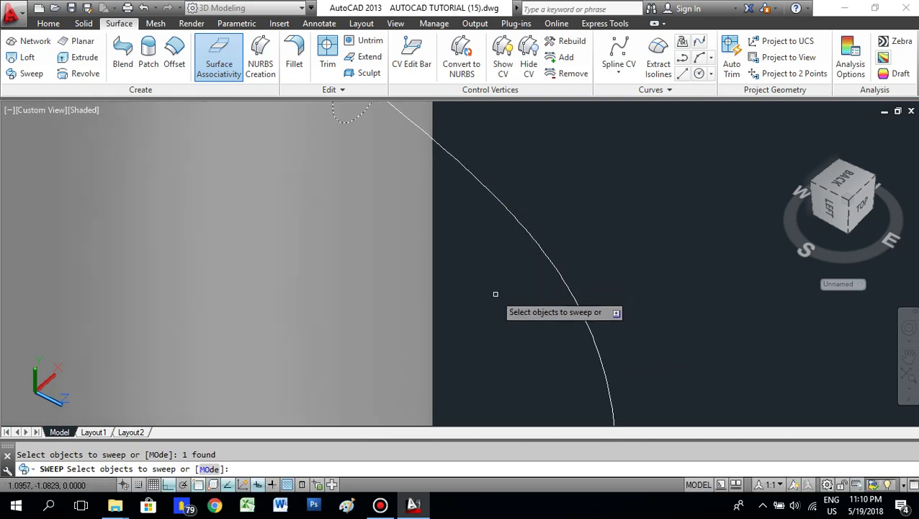
{"action": "key", "text": "Return"}
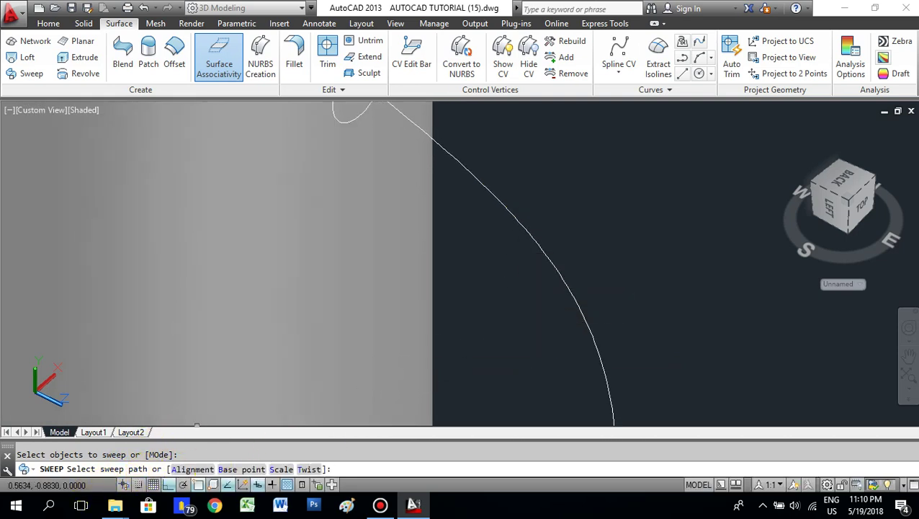
{"action": "scroll", "coordinate": [562, 256], "scroll_direction": "down", "scroll_amount": 5}
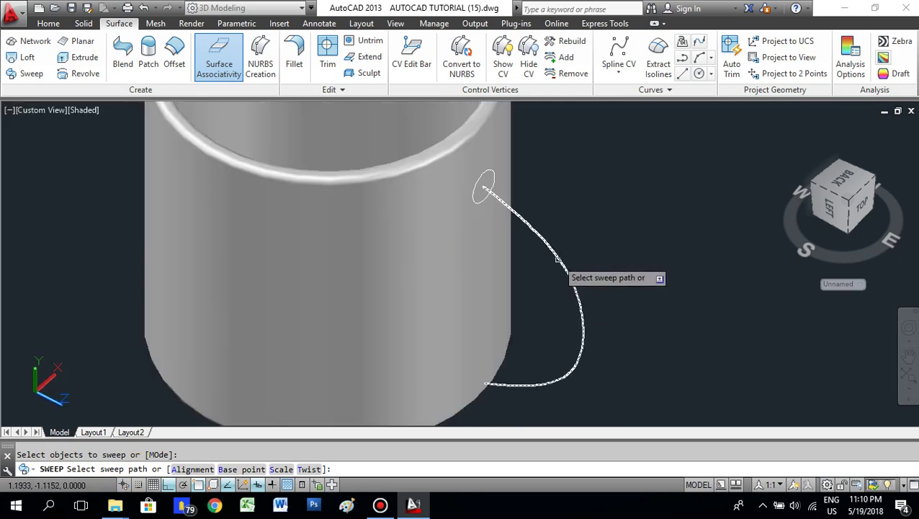
{"action": "left_click", "coordinate": [557, 260]}
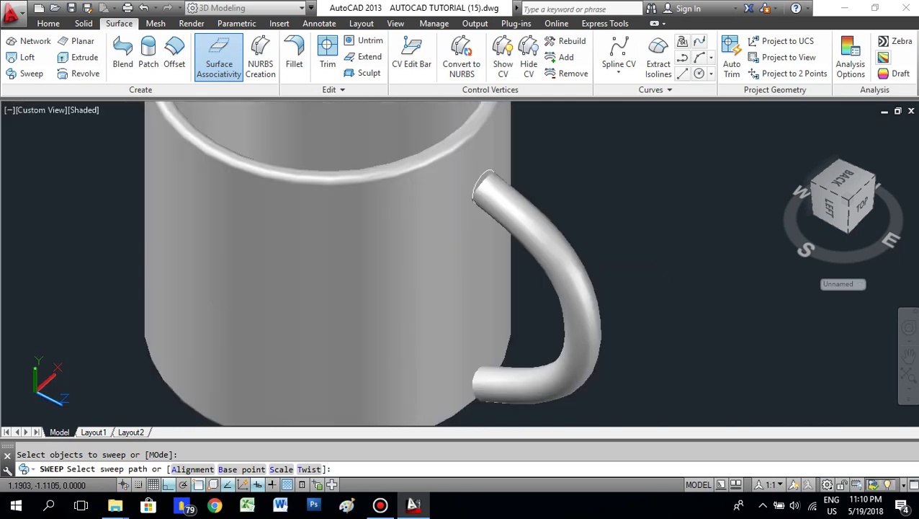
{"action": "scroll", "coordinate": [638, 257], "scroll_direction": "down", "scroll_amount": 5}
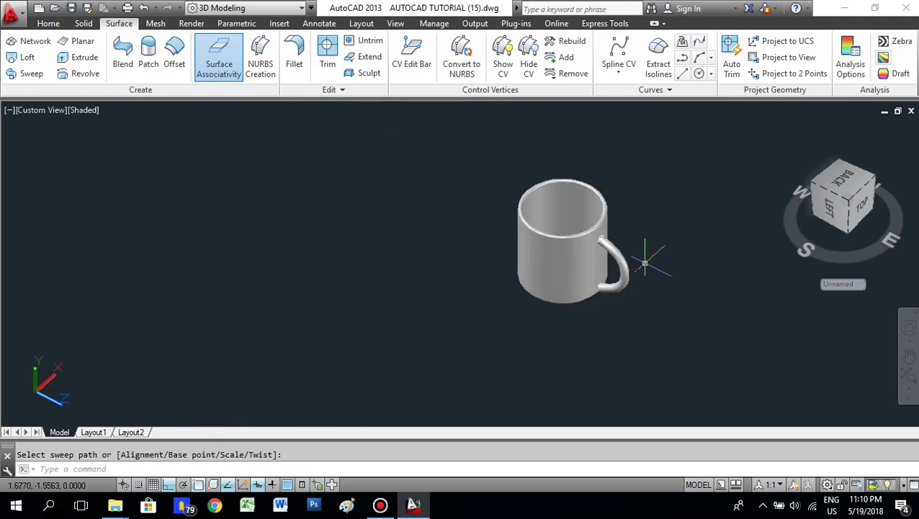
{"action": "scroll", "coordinate": [566, 269], "scroll_direction": "up", "scroll_amount": 2}
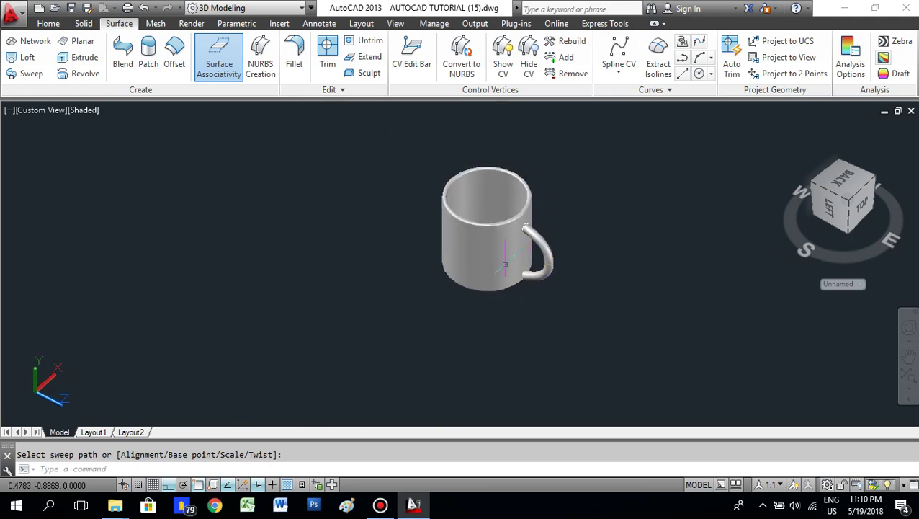
{"action": "scroll", "coordinate": [505, 264], "scroll_direction": "up", "scroll_amount": 3}
{"action": "scroll", "coordinate": [539, 268], "scroll_direction": "up", "scroll_amount": 2}
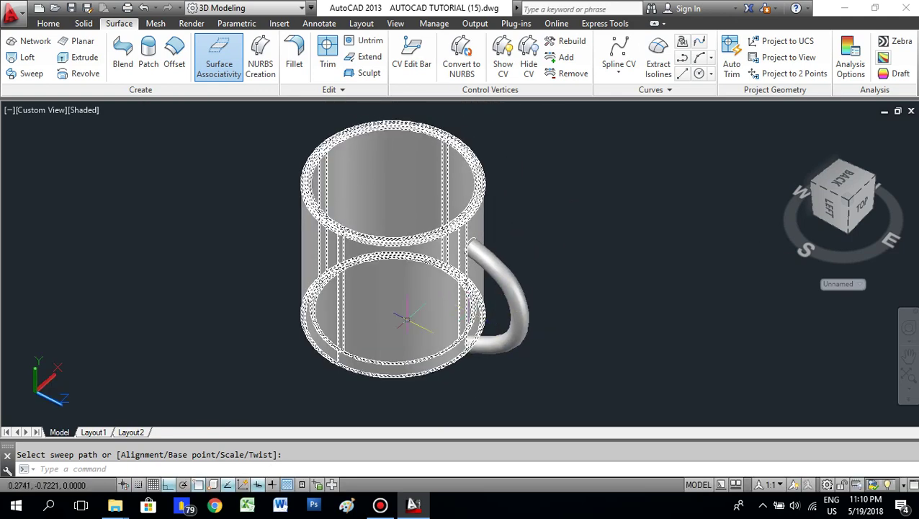
Step: Reset the UCS from Right to World and view the mug and handle from the front
{"action": "left_click", "coordinate": [49, 23]}
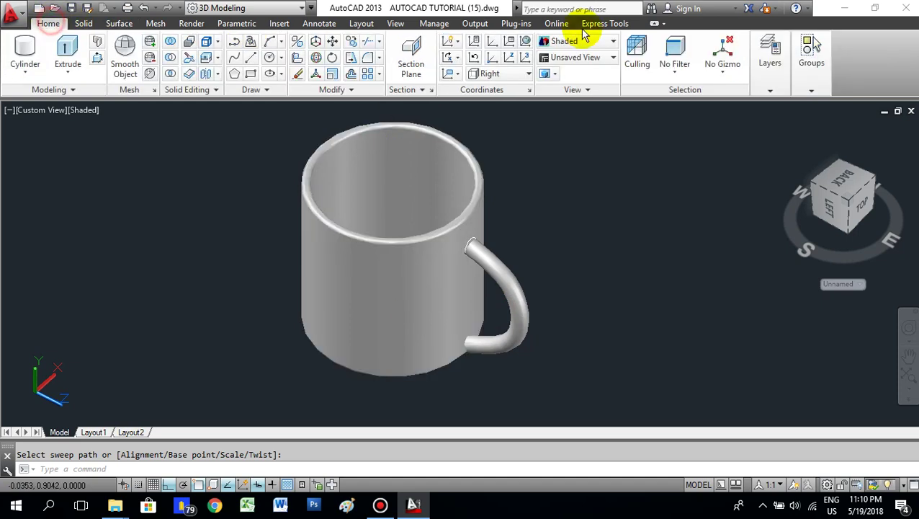
{"action": "left_click", "coordinate": [500, 75]}
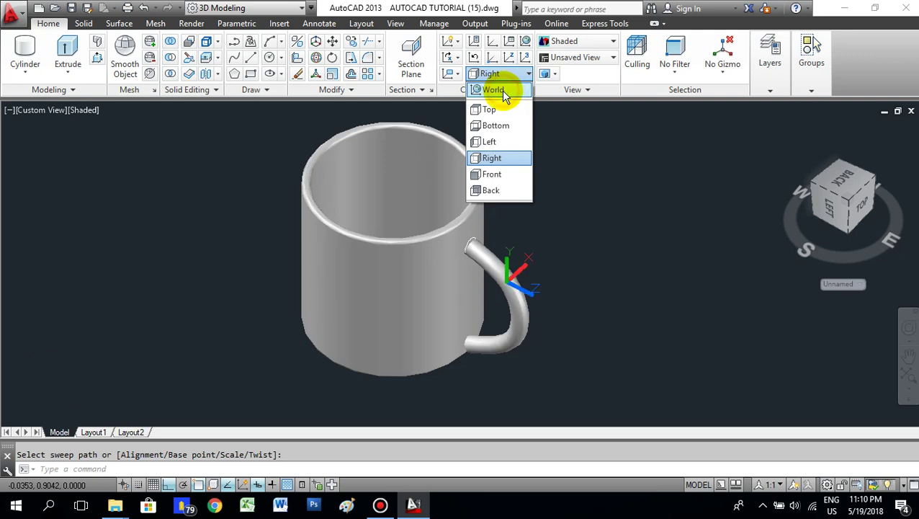
{"action": "left_click", "coordinate": [502, 90]}
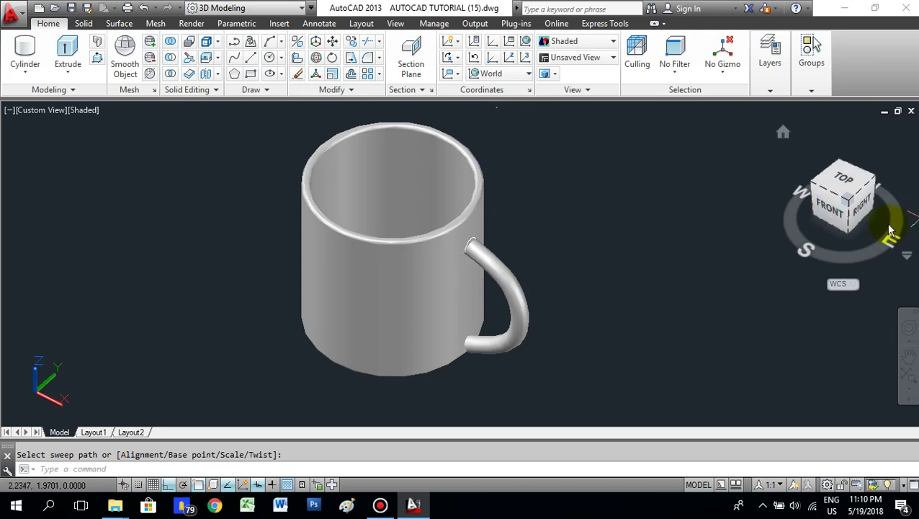
{"action": "left_click", "coordinate": [832, 211]}
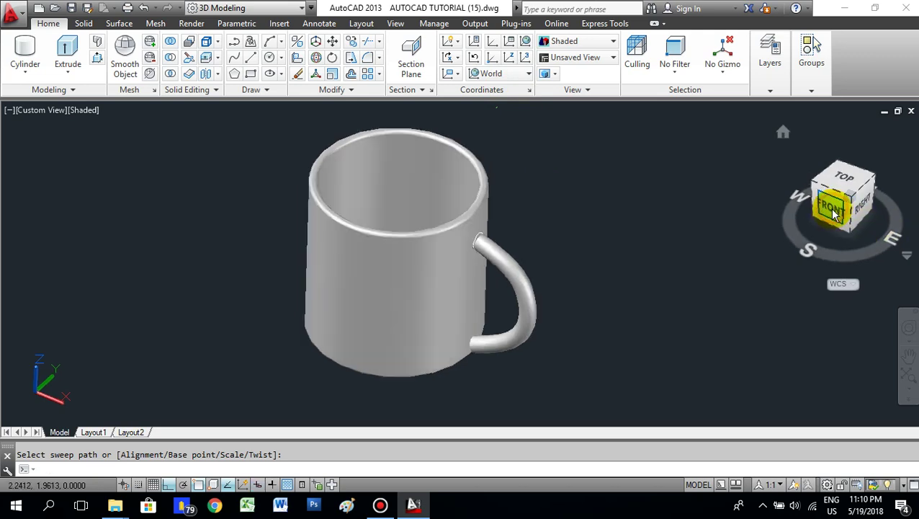
{"action": "key", "text": "Escape"}
{"action": "scroll", "coordinate": [521, 254], "scroll_direction": "up", "scroll_amount": 3}
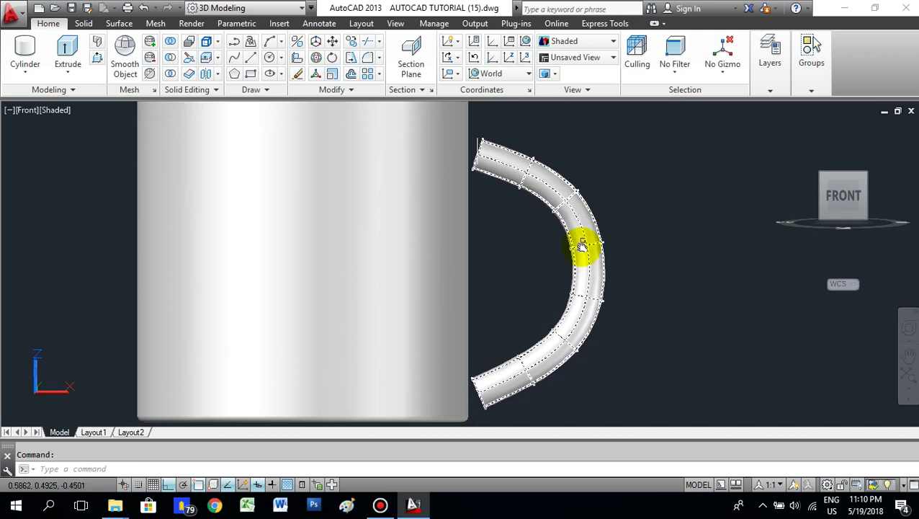
Step: Select the handle solid and start a Move, then cancel it
{"action": "middle_click_drag", "start_coordinate": [581, 247], "coordinate": [582, 265]}
{"action": "left_click", "coordinate": [540, 190]}
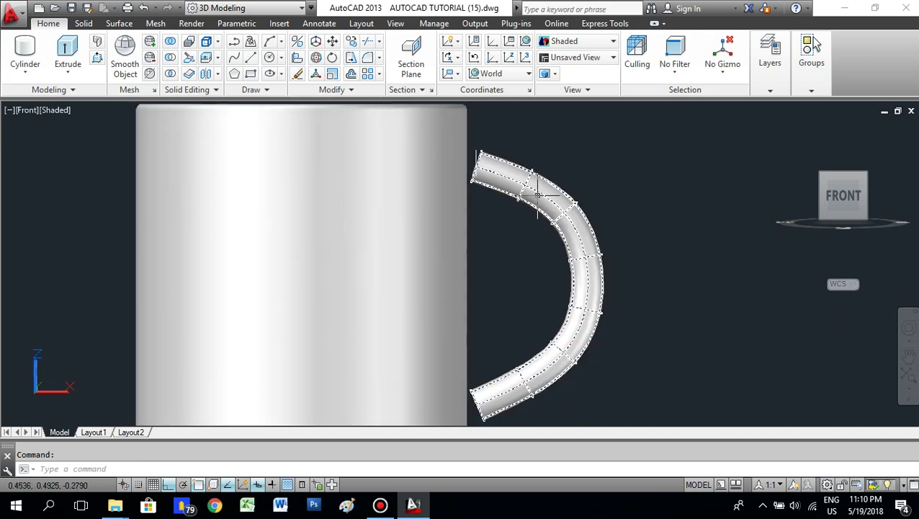
{"action": "right_click", "coordinate": [618, 171]}
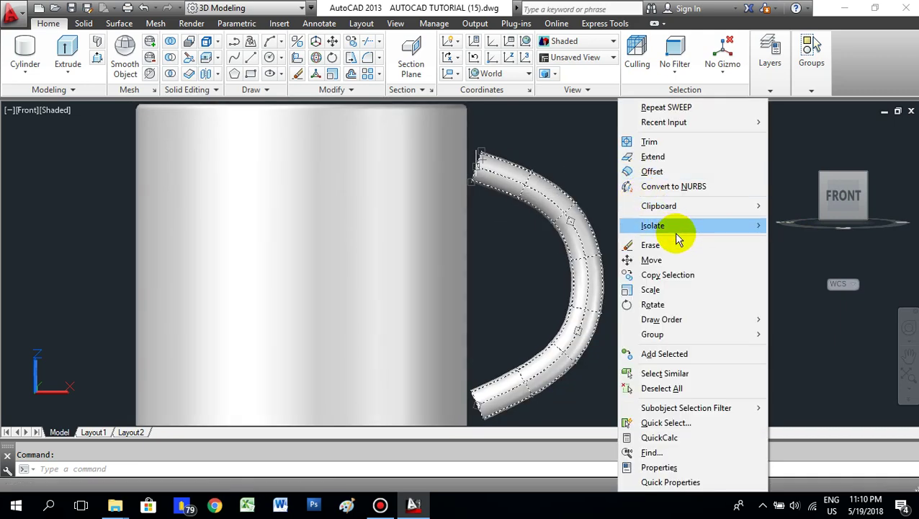
{"action": "left_click", "coordinate": [677, 260]}
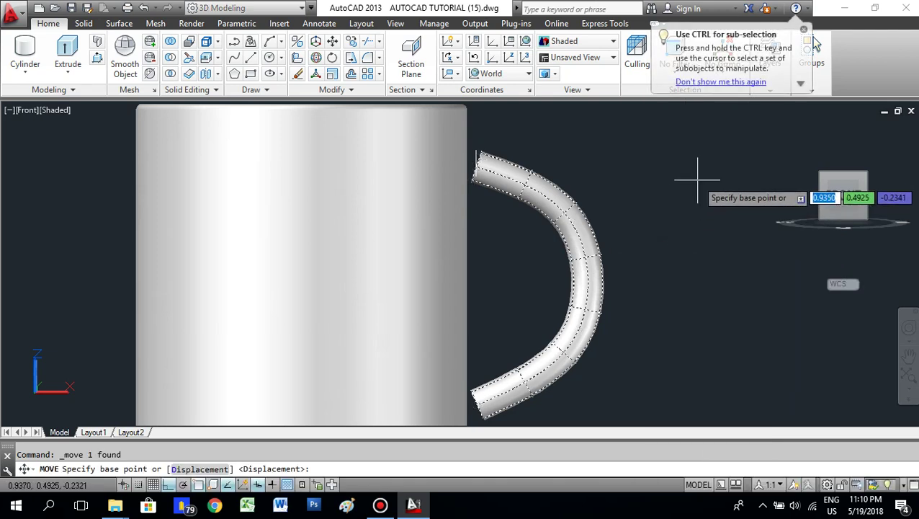
{"action": "key", "text": "Escape"}
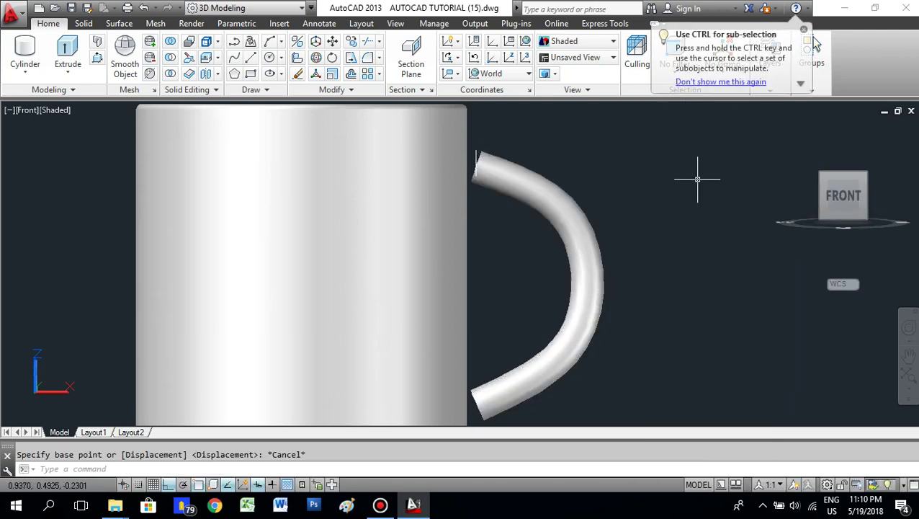
Step: Align the UCS to the Front plane
{"action": "left_click", "coordinate": [504, 74]}
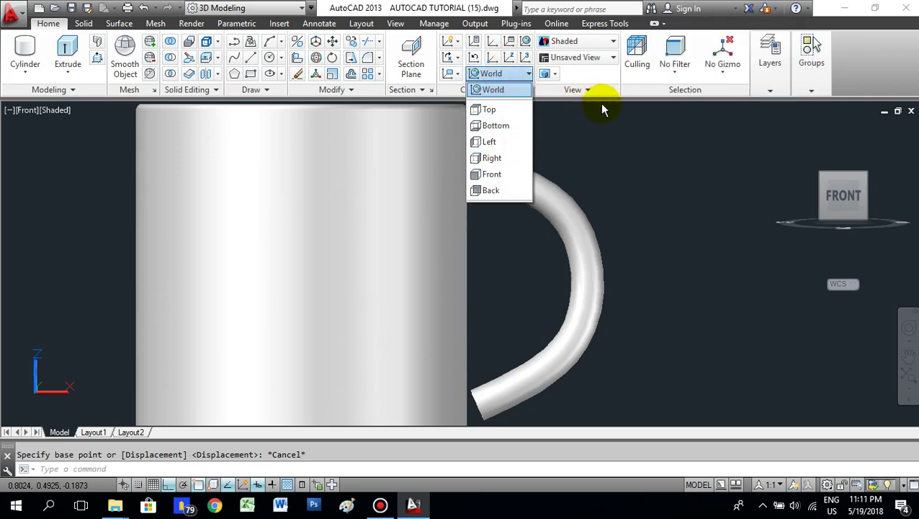
{"action": "left_click", "coordinate": [608, 127]}
{"action": "left_click", "coordinate": [304, 130]}
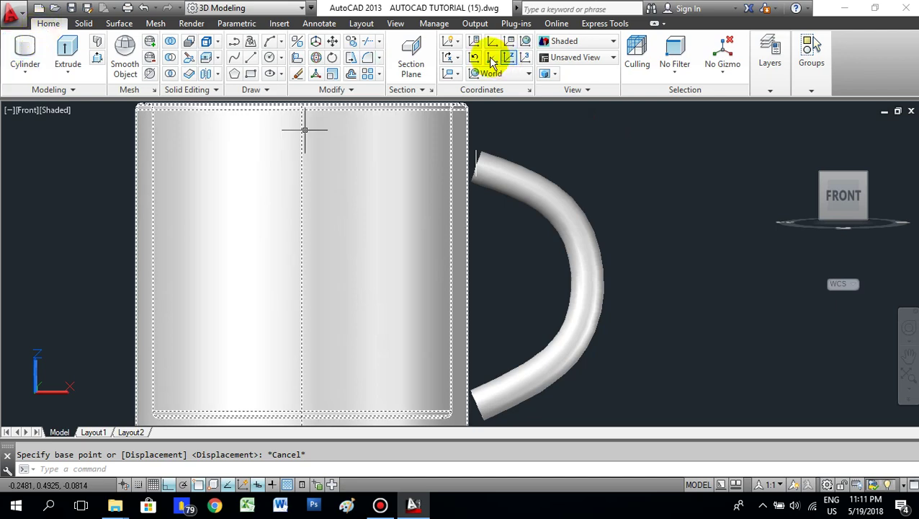
{"action": "left_click", "coordinate": [529, 75]}
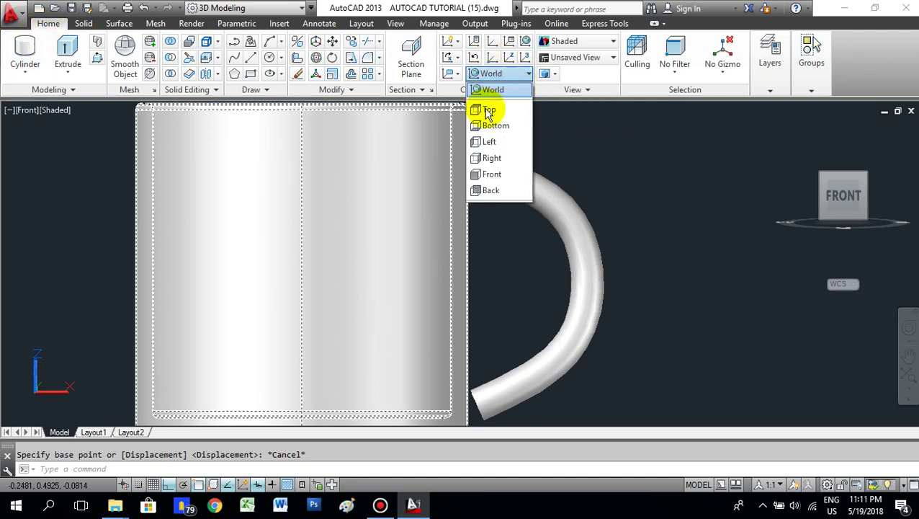
{"action": "left_click", "coordinate": [496, 175]}
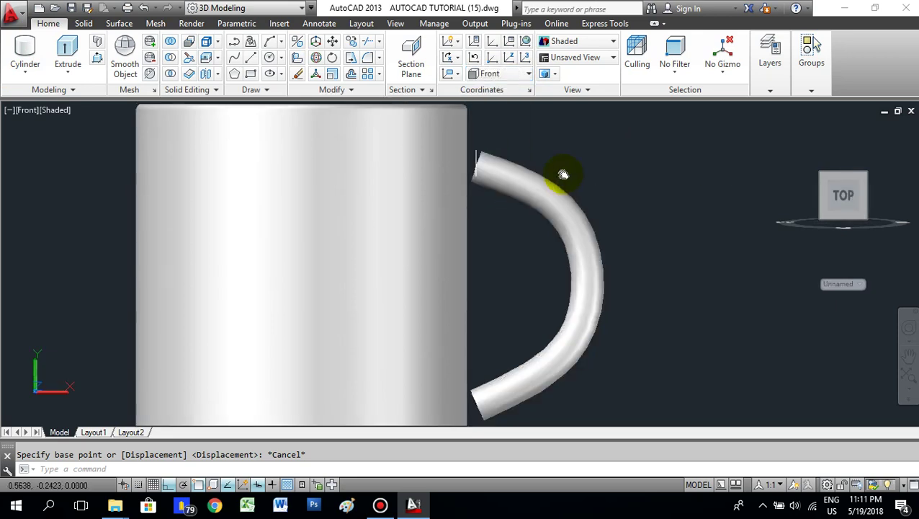
Step: Move the swept handle sideways against the mug's right wall, accepting loss of surface associativity
{"action": "left_click", "coordinate": [555, 167]}
{"action": "right_click", "coordinate": [595, 164]}
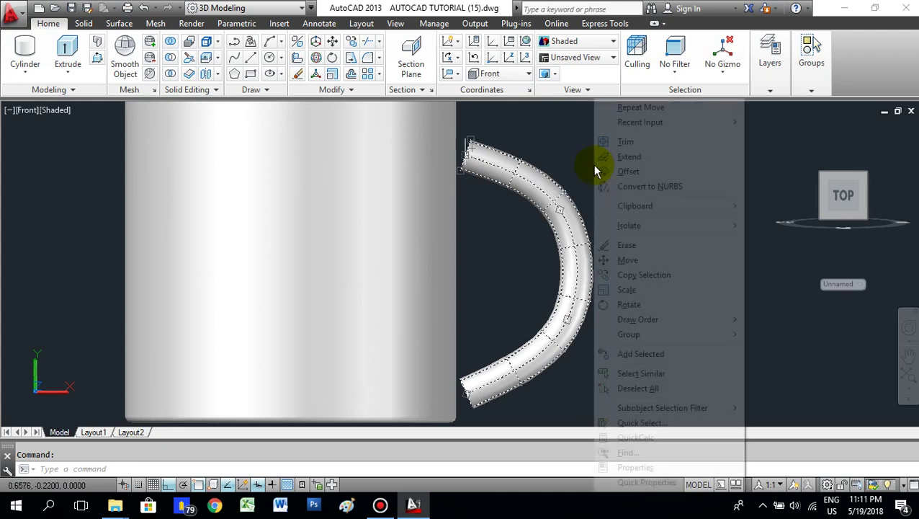
{"action": "left_click", "coordinate": [648, 260]}
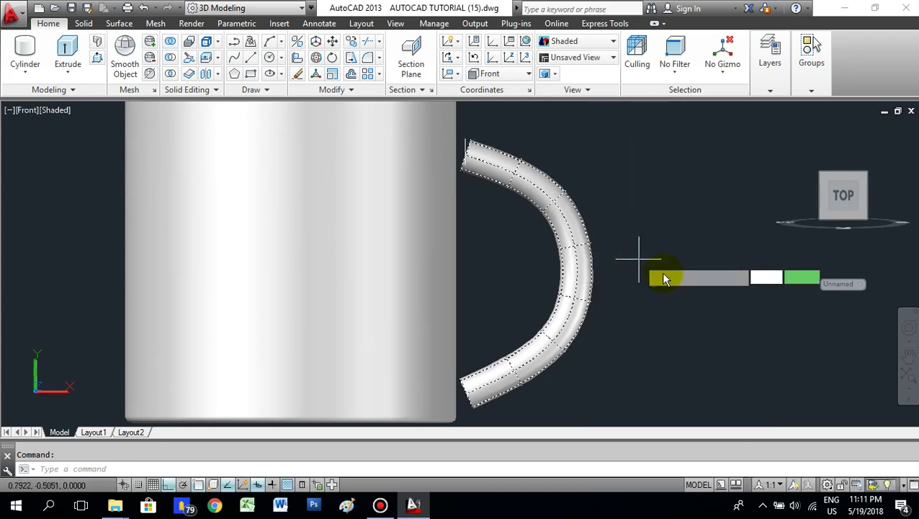
{"action": "left_click", "coordinate": [706, 302]}
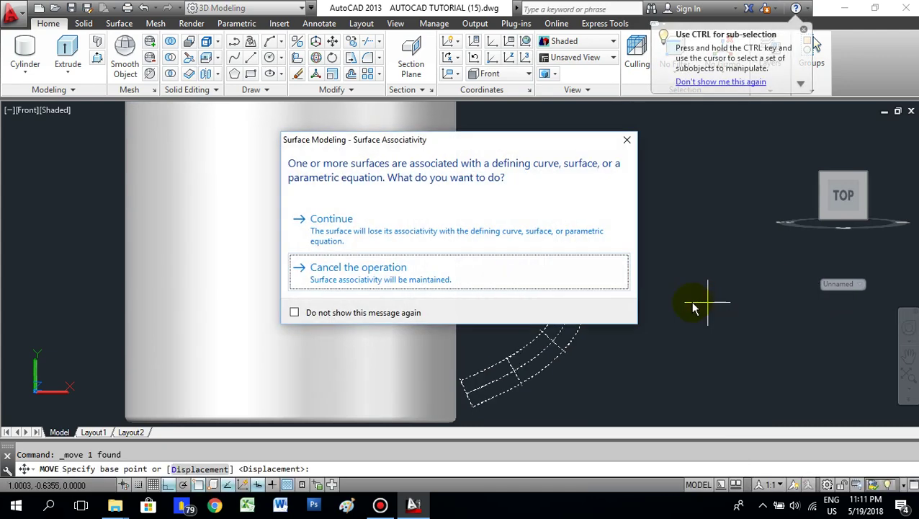
{"action": "left_click", "coordinate": [346, 229]}
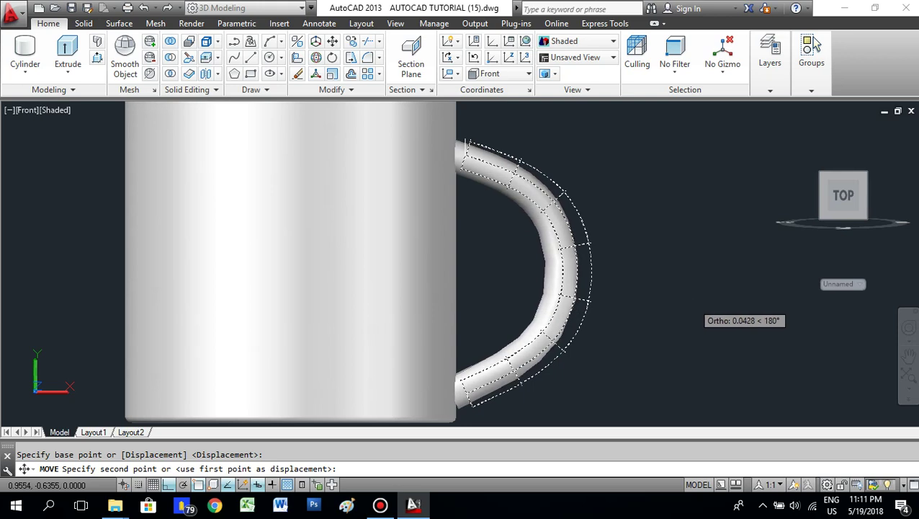
{"action": "left_click", "coordinate": [690, 306]}
{"action": "scroll", "coordinate": [580, 225], "scroll_direction": "down", "scroll_amount": 3}
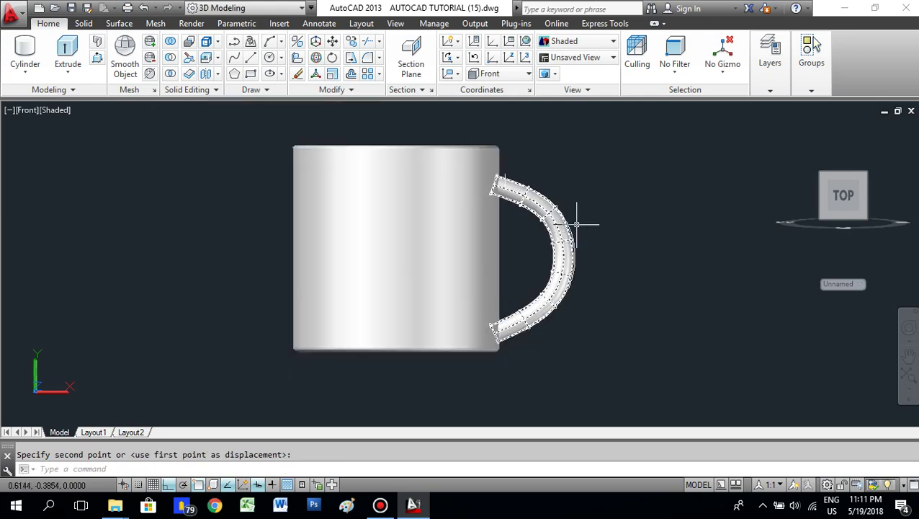
Step: Zoom in on the leftover profile circle and spline path and close the circle's Quick Properties
{"action": "scroll", "coordinate": [497, 180], "scroll_direction": "up", "scroll_amount": 6}
{"action": "scroll", "coordinate": [443, 137], "scroll_direction": "up", "scroll_amount": 4}
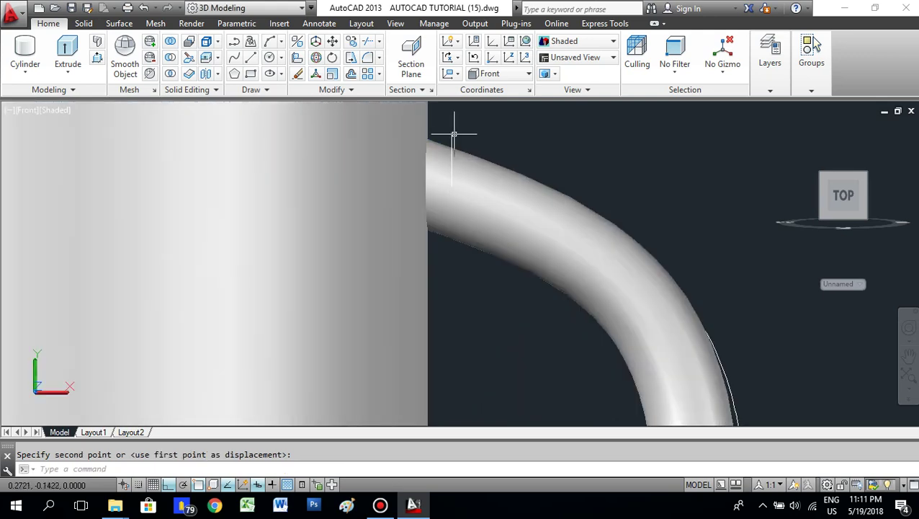
{"action": "scroll", "coordinate": [451, 134], "scroll_direction": "down", "scroll_amount": 5}
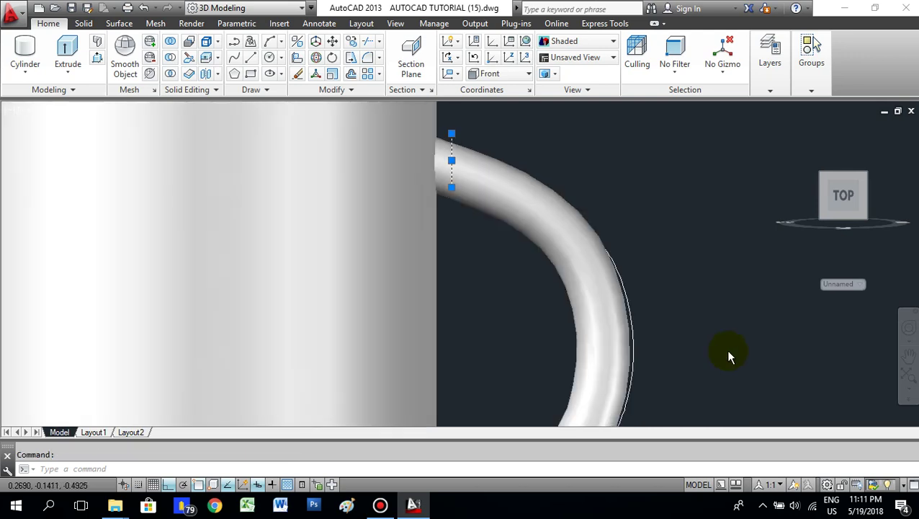
{"action": "left_click", "coordinate": [847, 135]}
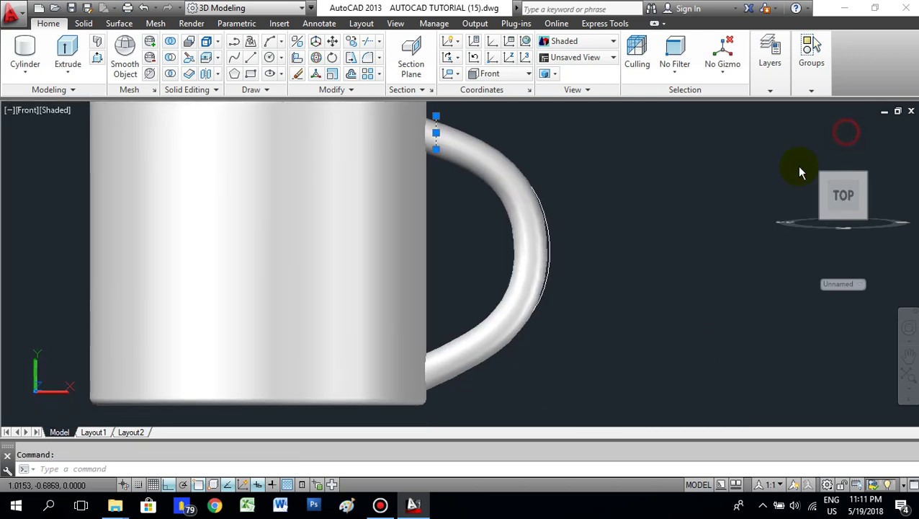
{"action": "scroll", "coordinate": [546, 256], "scroll_direction": "up", "scroll_amount": 5}
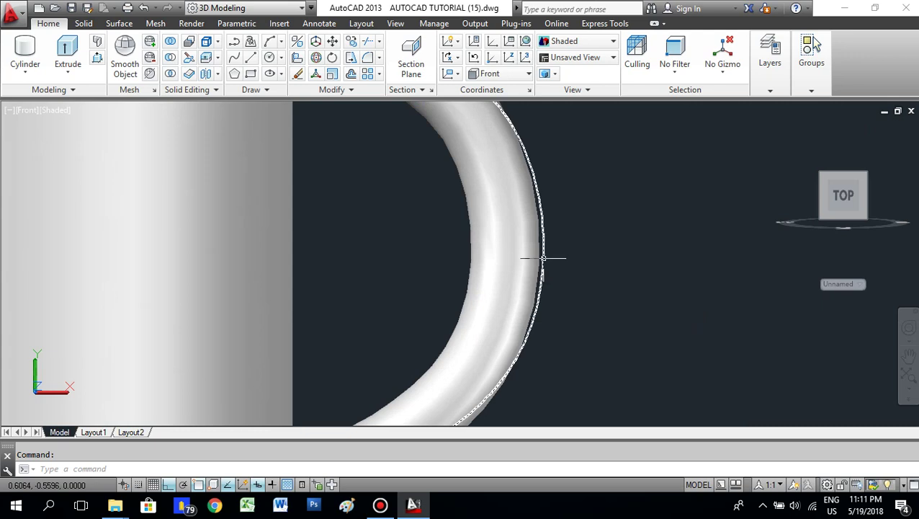
{"action": "scroll", "coordinate": [602, 265], "scroll_direction": "down", "scroll_amount": 3}
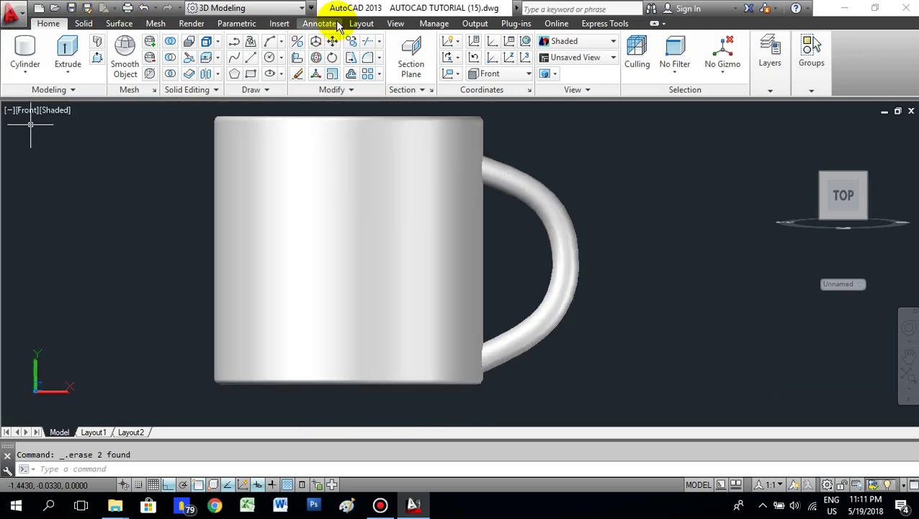
Step: Pan, then orbit the mug to look down into its hollow interior and handle
{"action": "middle_click_drag", "start_coordinate": [479, 274], "coordinate": [439, 293]}
{"action": "left_click", "coordinate": [396, 24]}
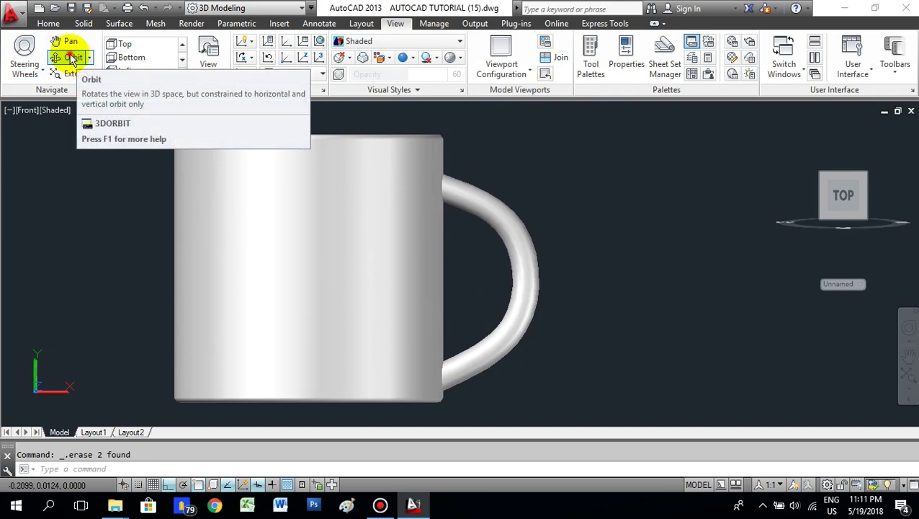
{"action": "left_click", "coordinate": [72, 57]}
{"action": "left_click_drag", "start_coordinate": [516, 203], "coordinate": [507, 177]}
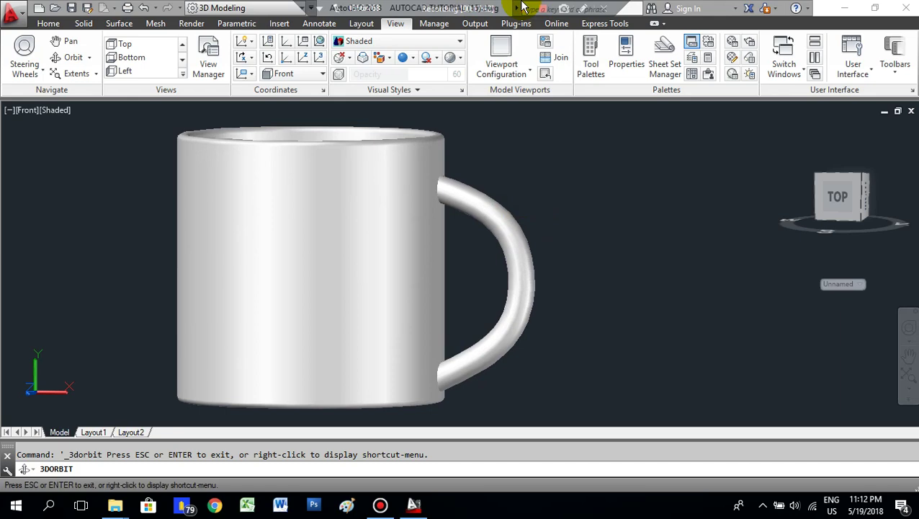
{"action": "left_click_drag", "start_coordinate": [353, 242], "coordinate": [488, 237]}
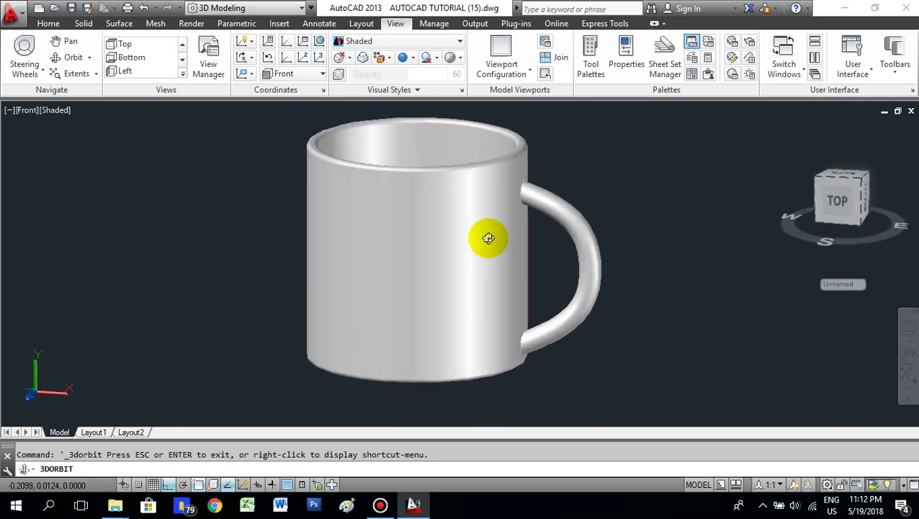
{"action": "left_click_drag", "start_coordinate": [494, 269], "coordinate": [435, 211]}
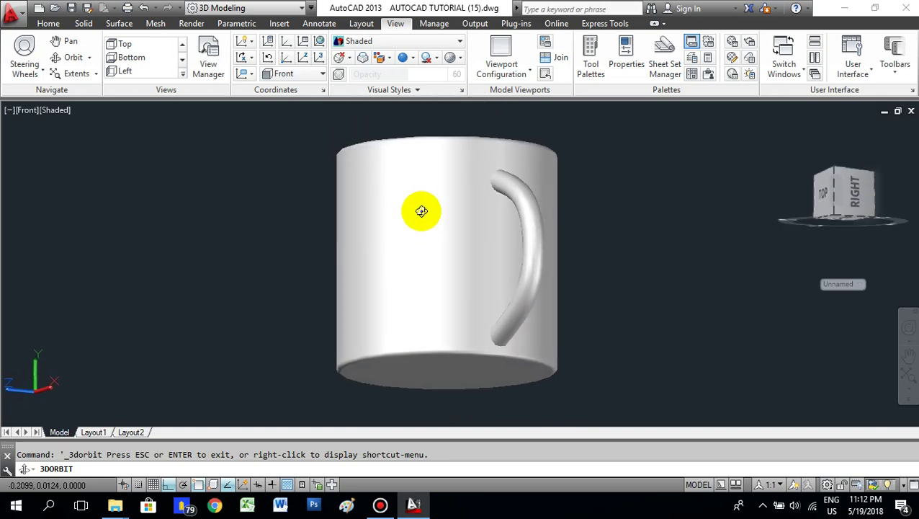
{"action": "left_click_drag", "start_coordinate": [489, 304], "coordinate": [560, 308]}
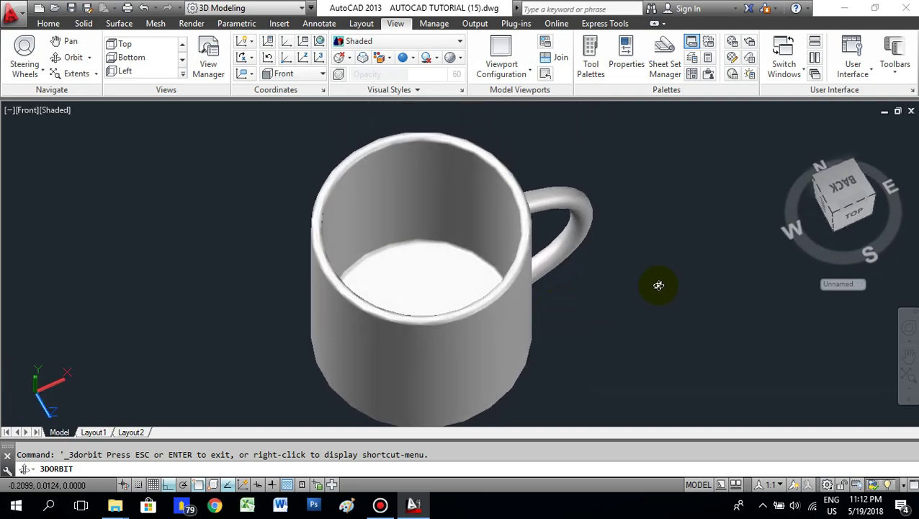
{"action": "left_click_drag", "start_coordinate": [540, 277], "coordinate": [534, 241]}
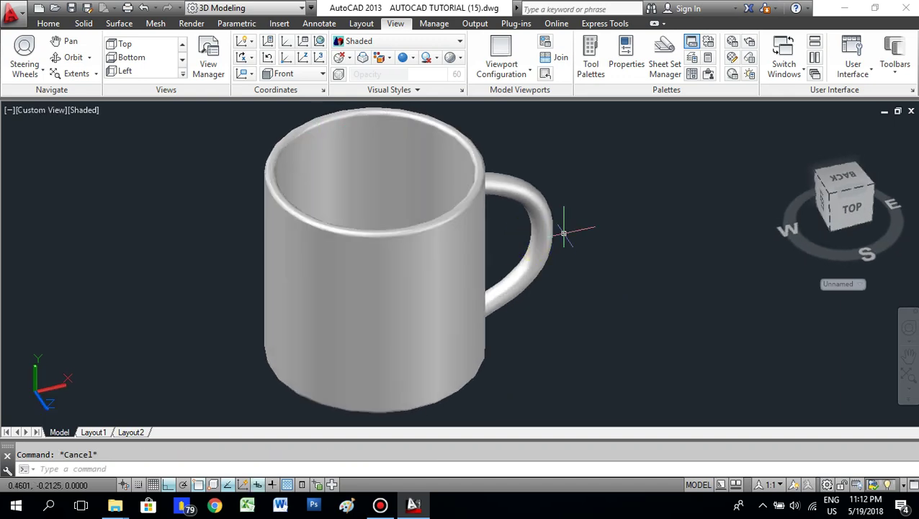
Step: Reset the UCS to World and cycle through the SW, SE, NE and NW isometric views
{"action": "left_click", "coordinate": [49, 24]}
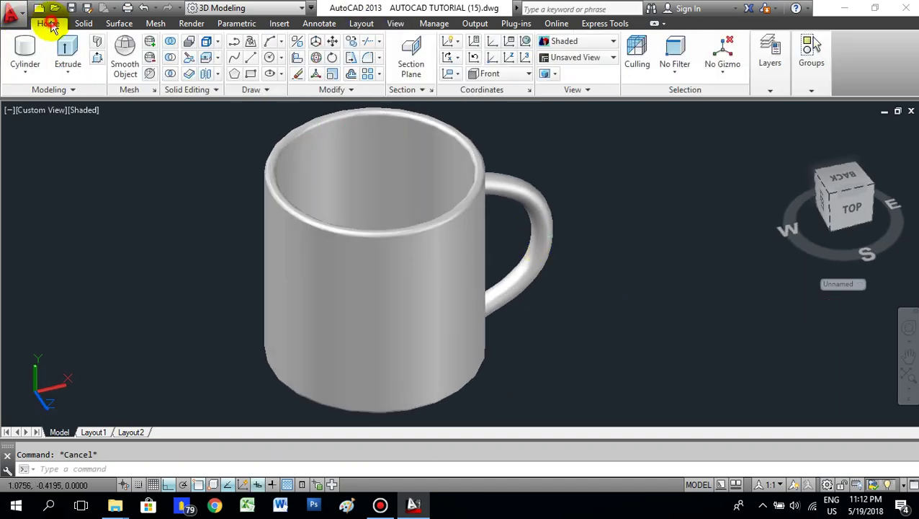
{"action": "left_click", "coordinate": [506, 78]}
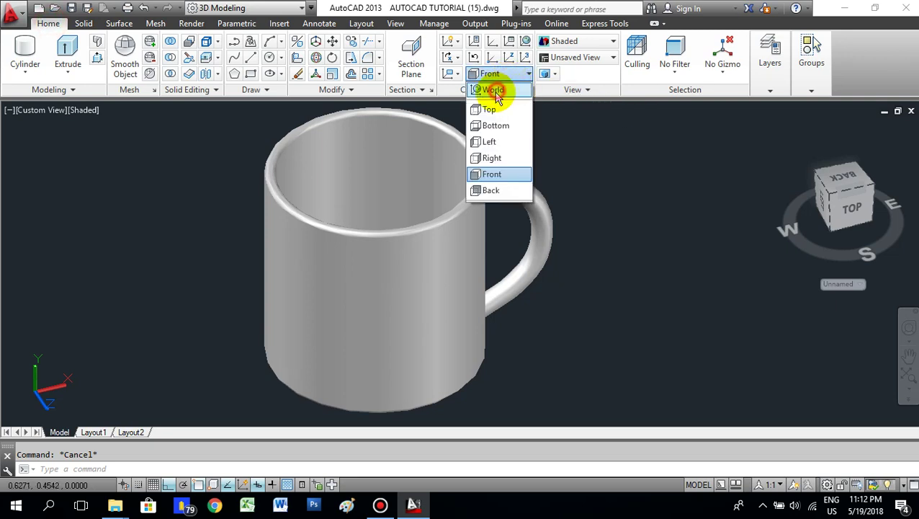
{"action": "left_click", "coordinate": [494, 92]}
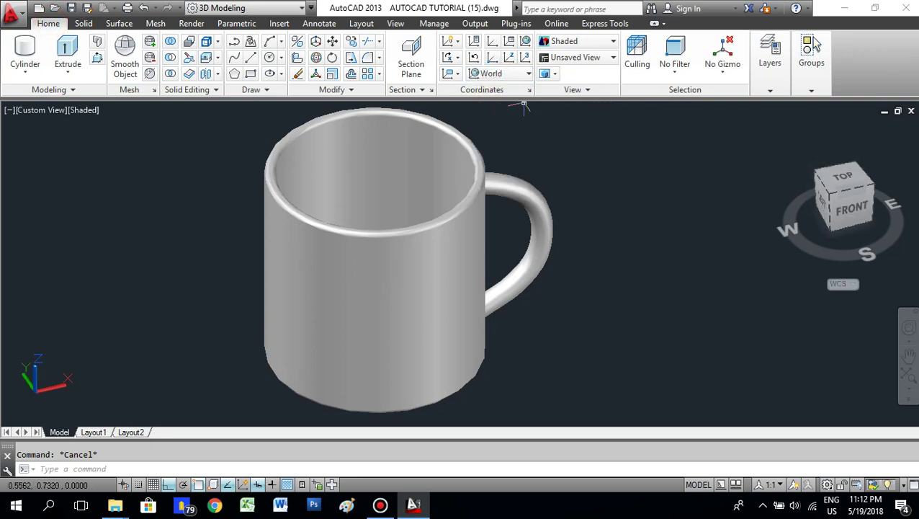
{"action": "left_click", "coordinate": [833, 200]}
{"action": "scroll", "coordinate": [521, 259], "scroll_direction": "up", "scroll_amount": 5}
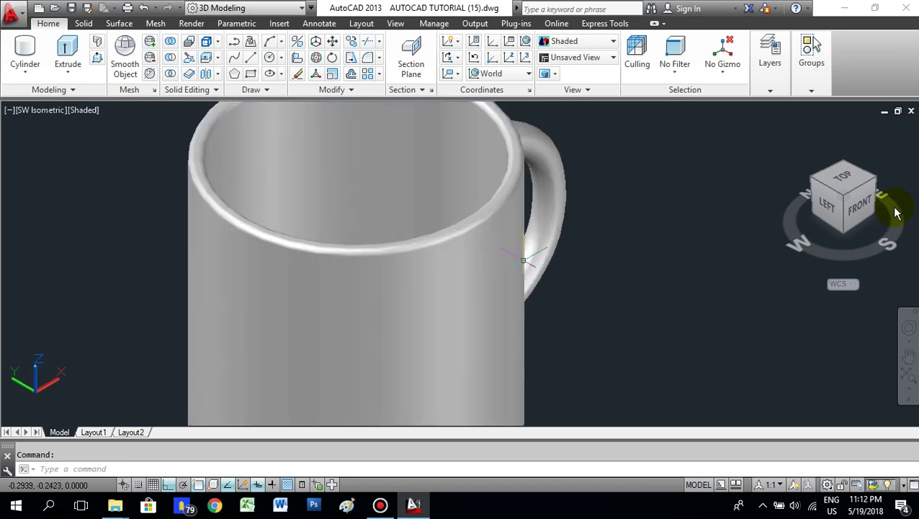
{"action": "left_click", "coordinate": [872, 186]}
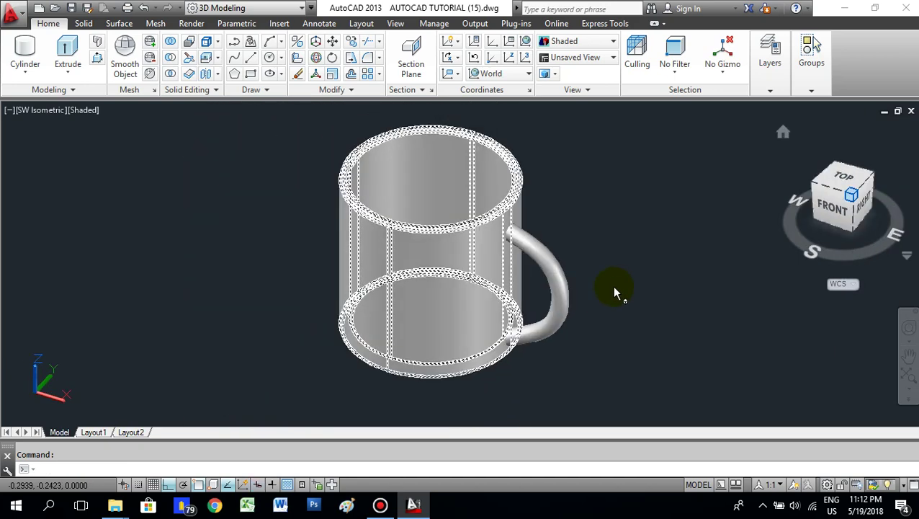
{"action": "scroll", "coordinate": [621, 283], "scroll_direction": "up", "scroll_amount": 4}
{"action": "scroll", "coordinate": [663, 292], "scroll_direction": "down", "scroll_amount": 3}
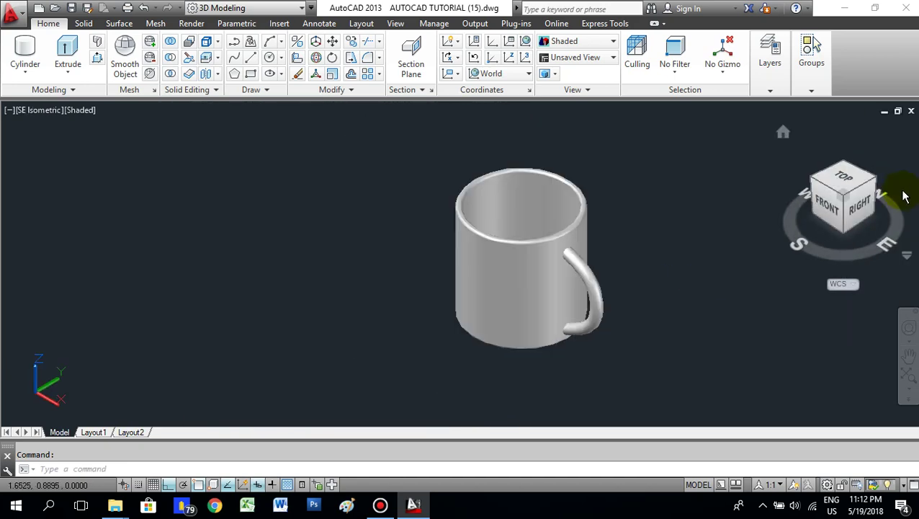
{"action": "left_click", "coordinate": [874, 180]}
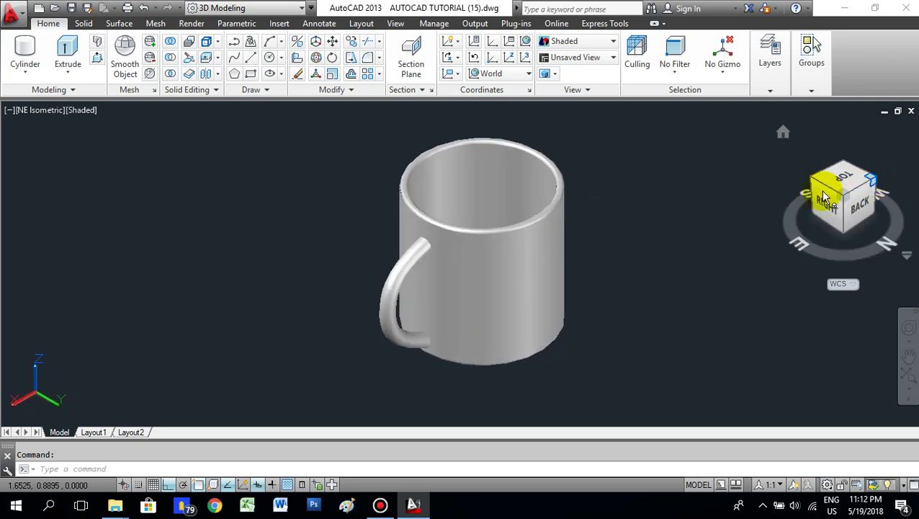
{"action": "left_click", "coordinate": [872, 180]}
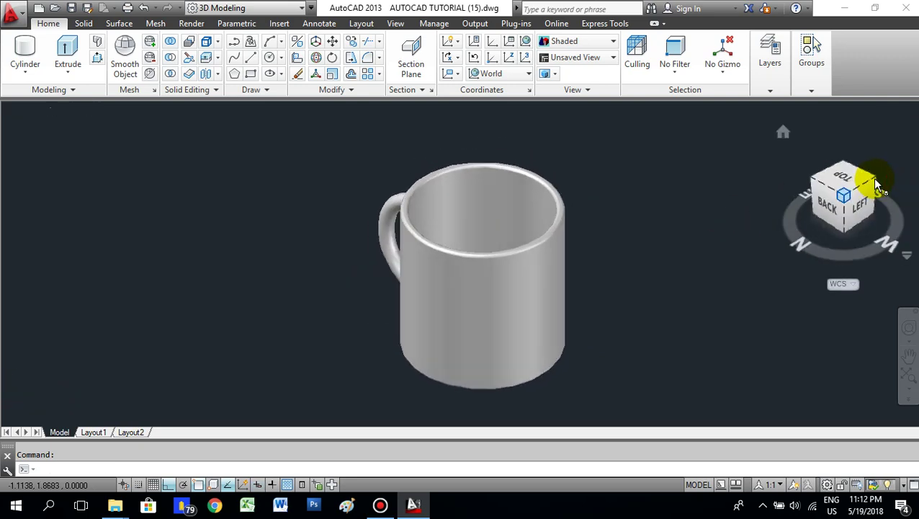
Step: Orbit to a raised front view with the handle on the right and centre the mug
{"action": "left_click", "coordinate": [395, 24]}
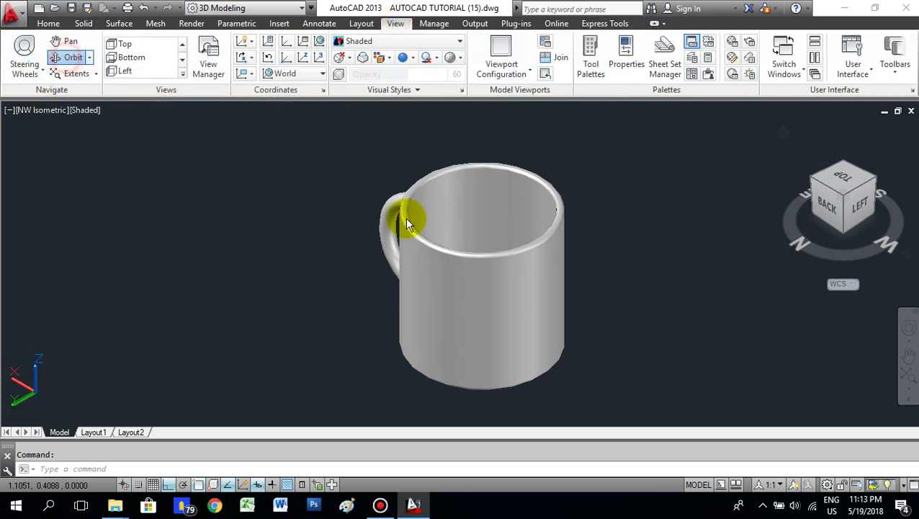
{"action": "left_click_drag", "start_coordinate": [433, 242], "coordinate": [348, 300]}
{"action": "scroll", "coordinate": [230, 318], "scroll_direction": "up", "scroll_amount": 1}
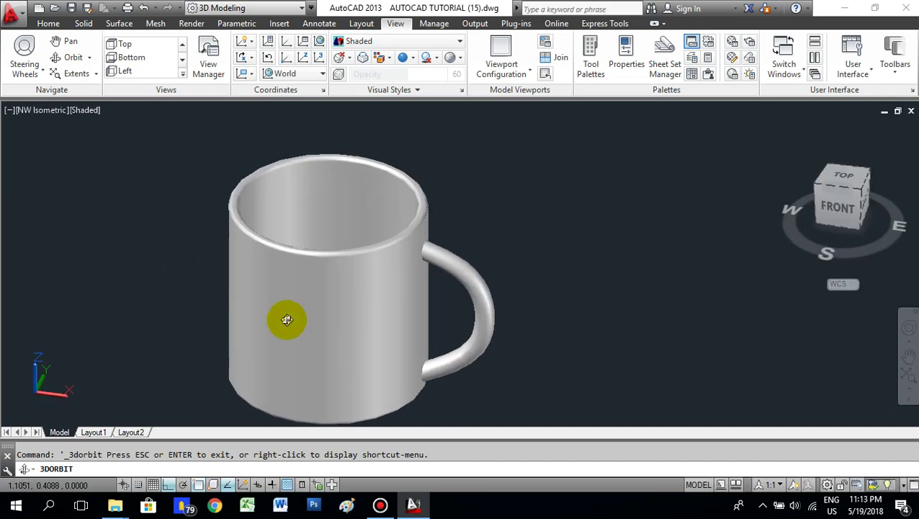
{"action": "middle_click_drag", "start_coordinate": [325, 296], "coordinate": [342, 266]}
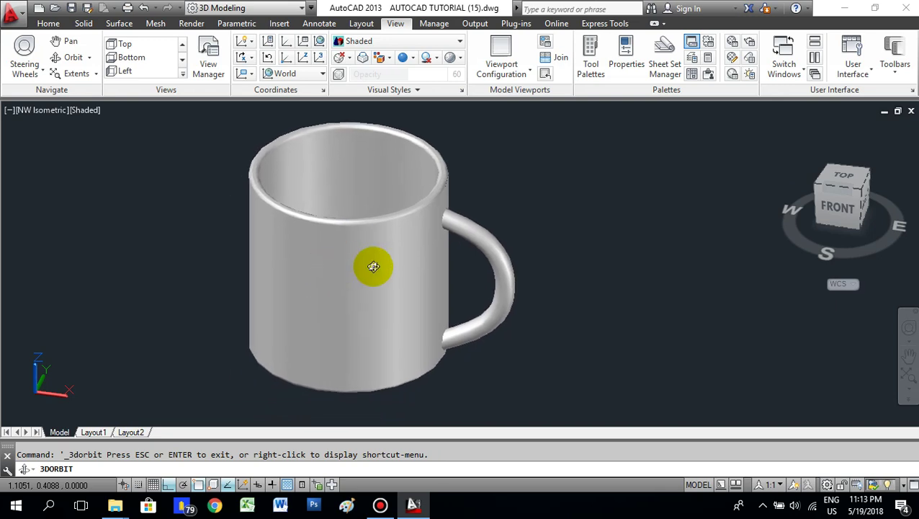